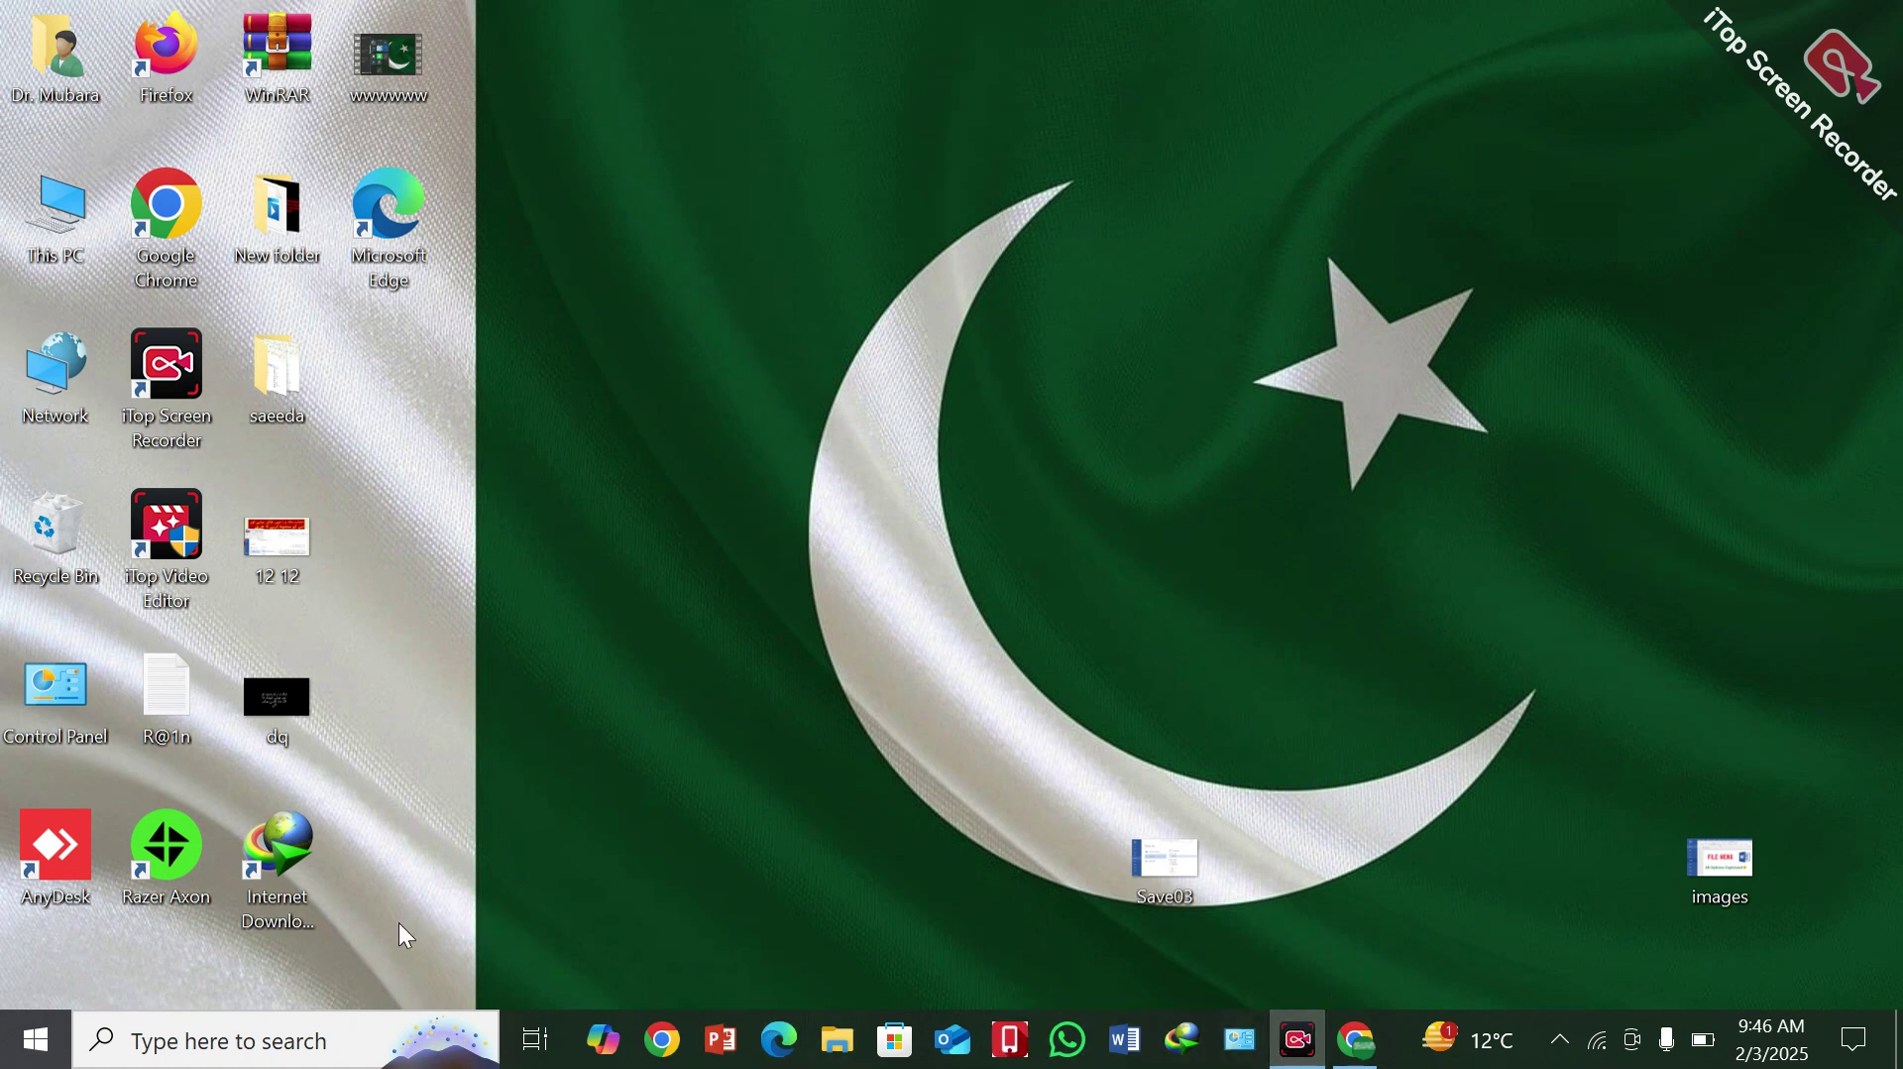
# Open Microsoft Word and create a new blank document
pyautogui.click(1131, 1051)
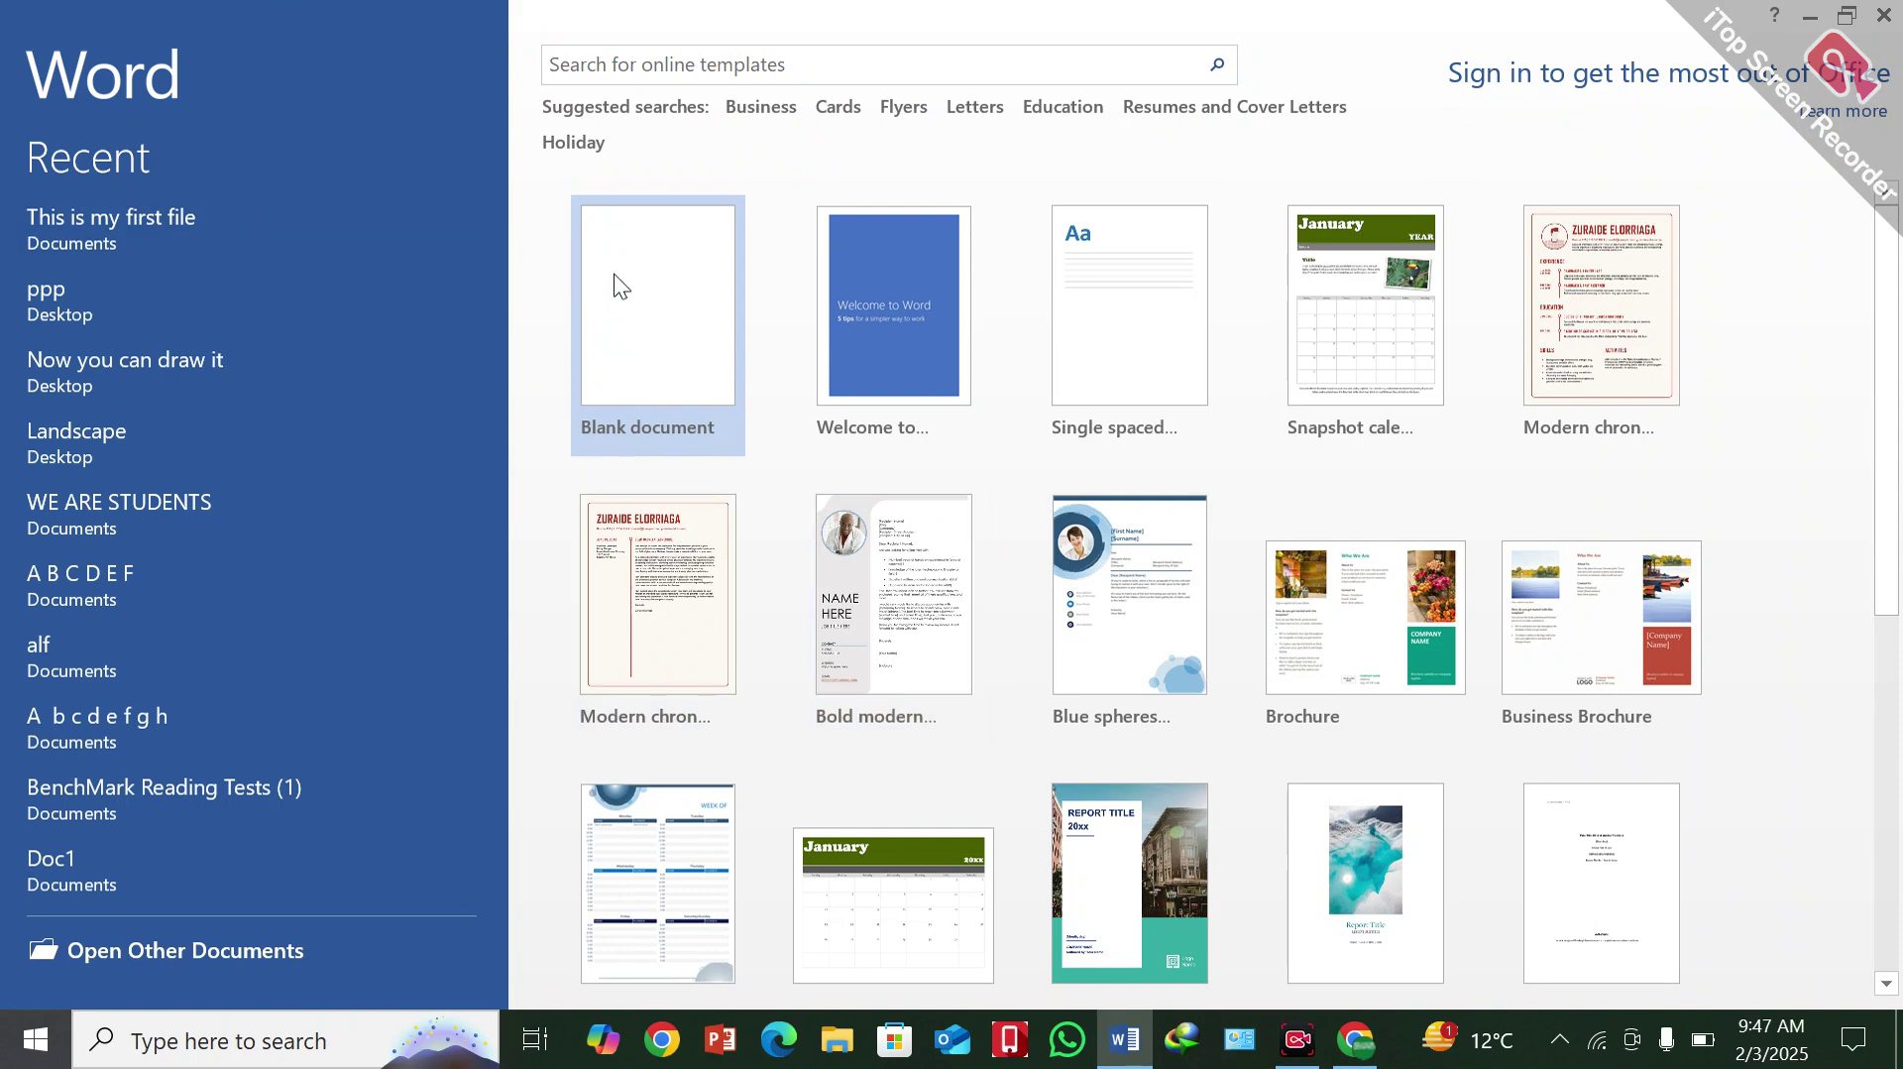
pyautogui.click(674, 313)
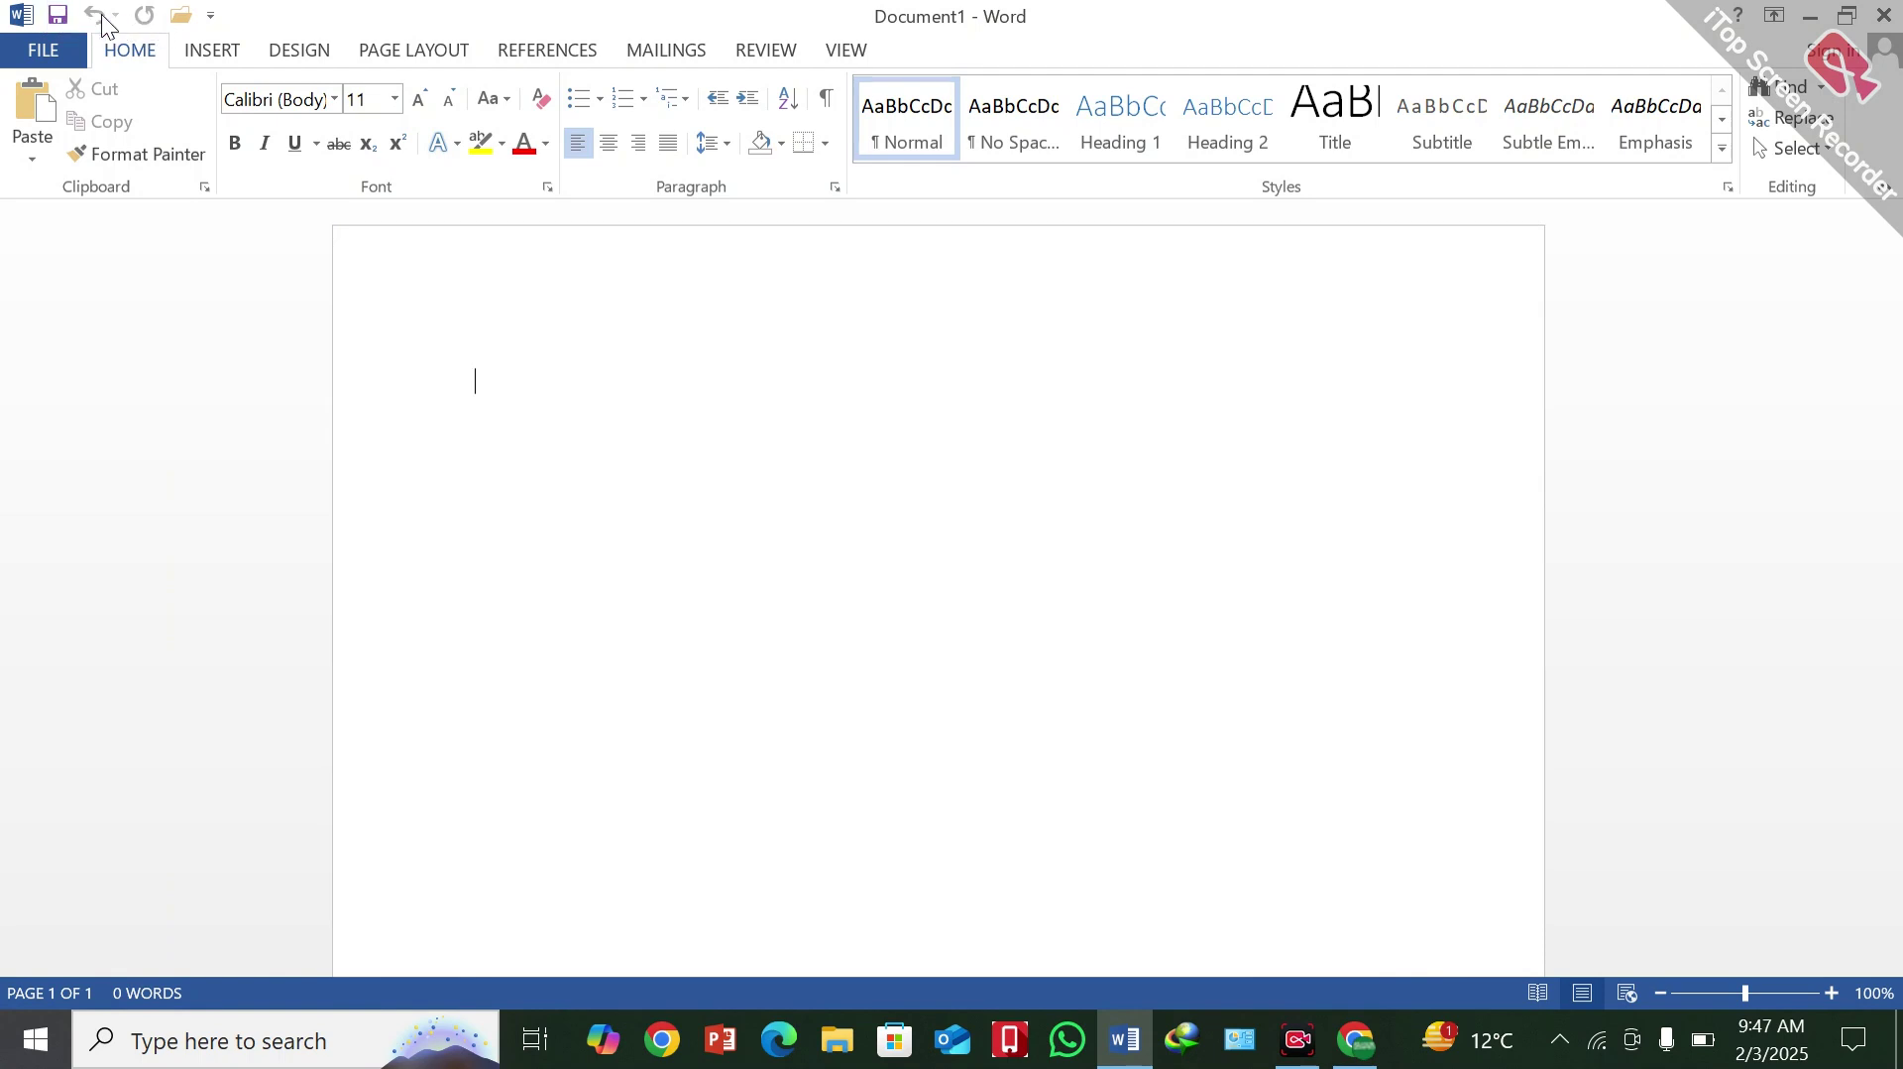
# Remove the Save command from the Quick Access Toolbar and add it back
pyautogui.click(210, 16)
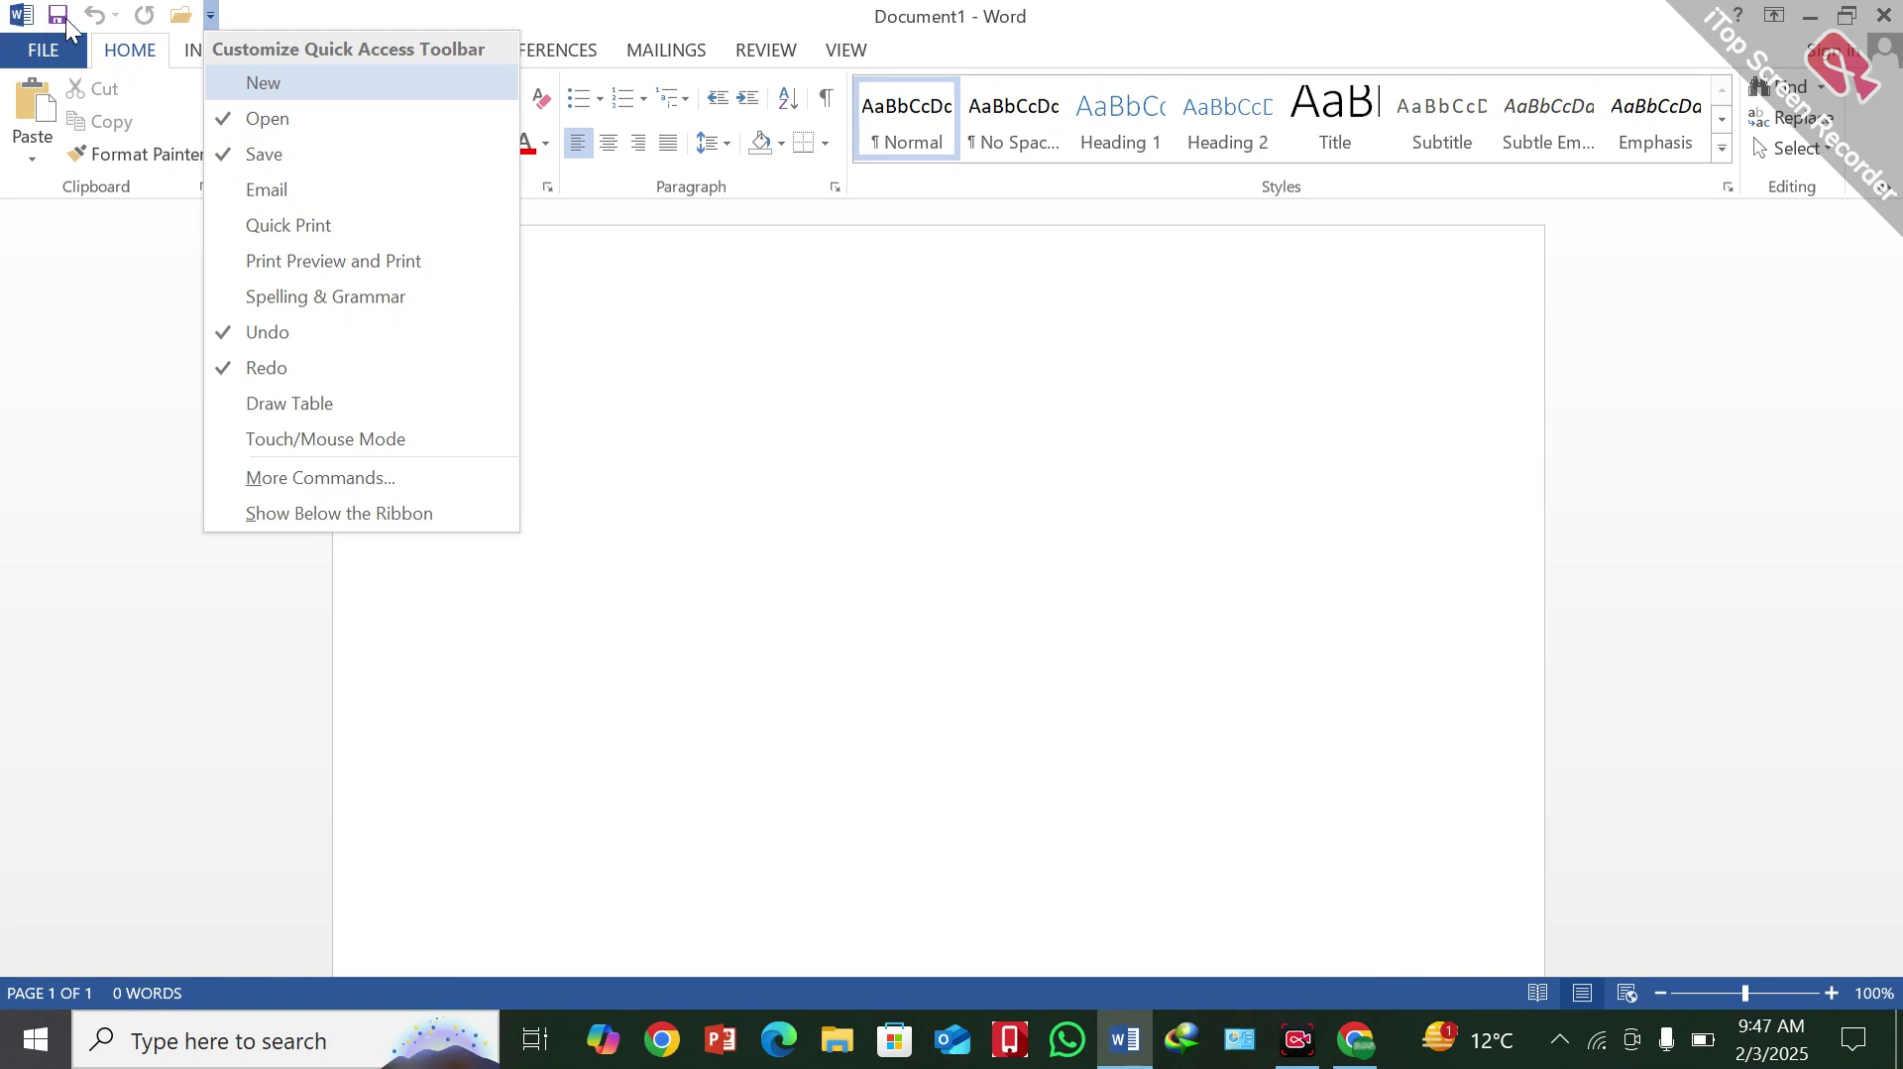
pyautogui.click(244, 154)
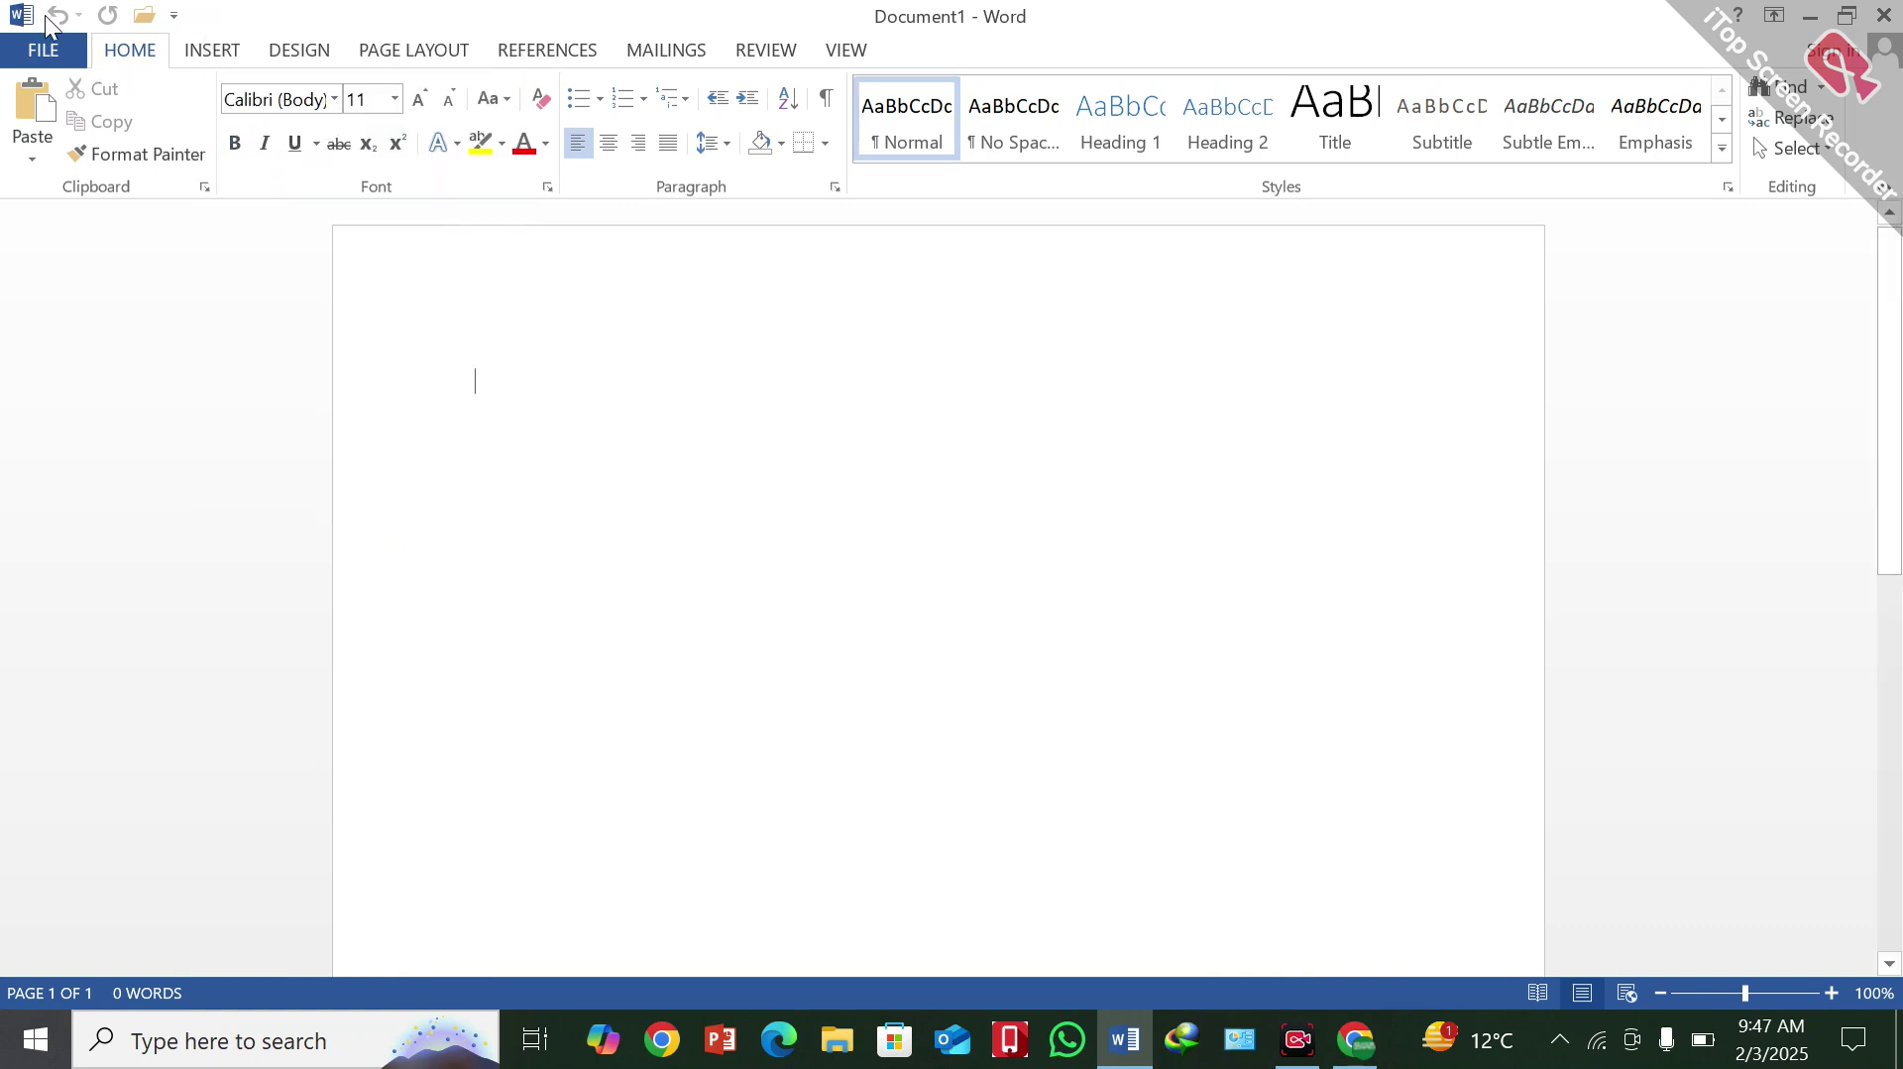
pyautogui.click(174, 16)
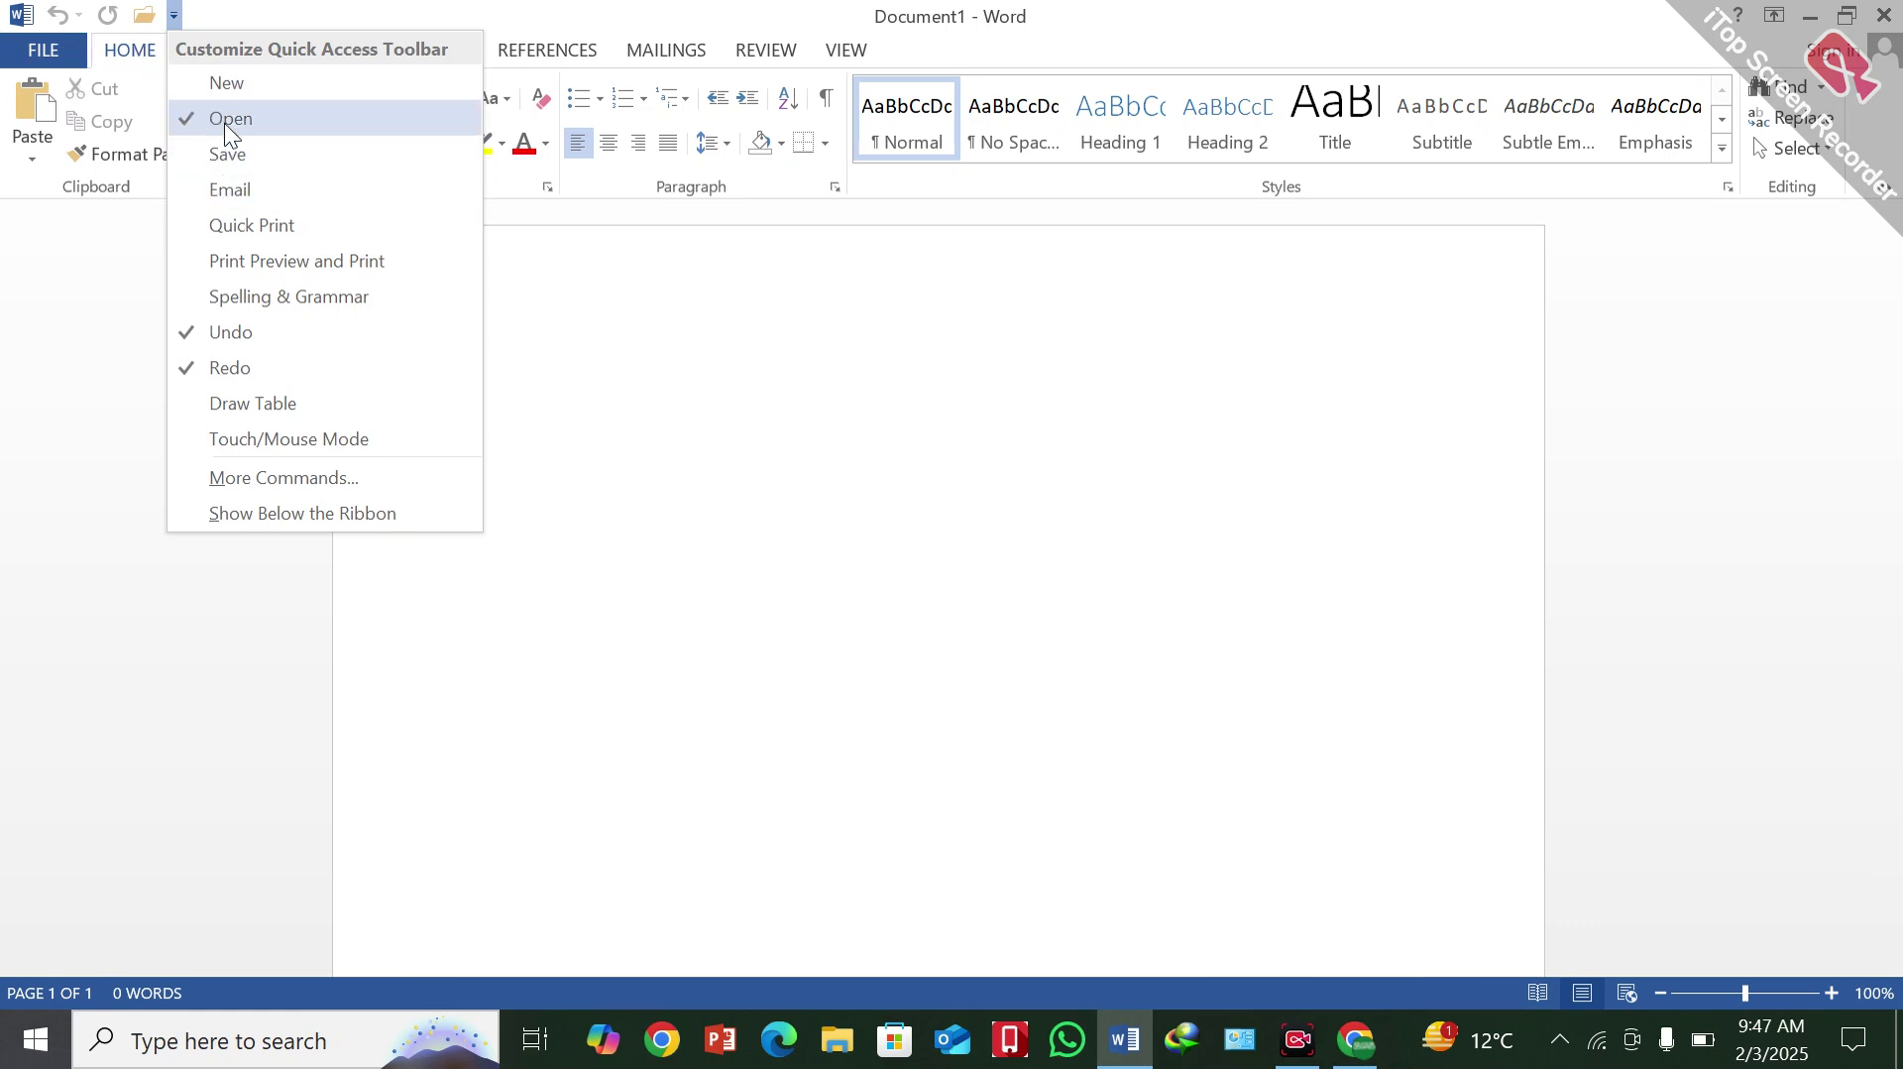
pyautogui.click(228, 155)
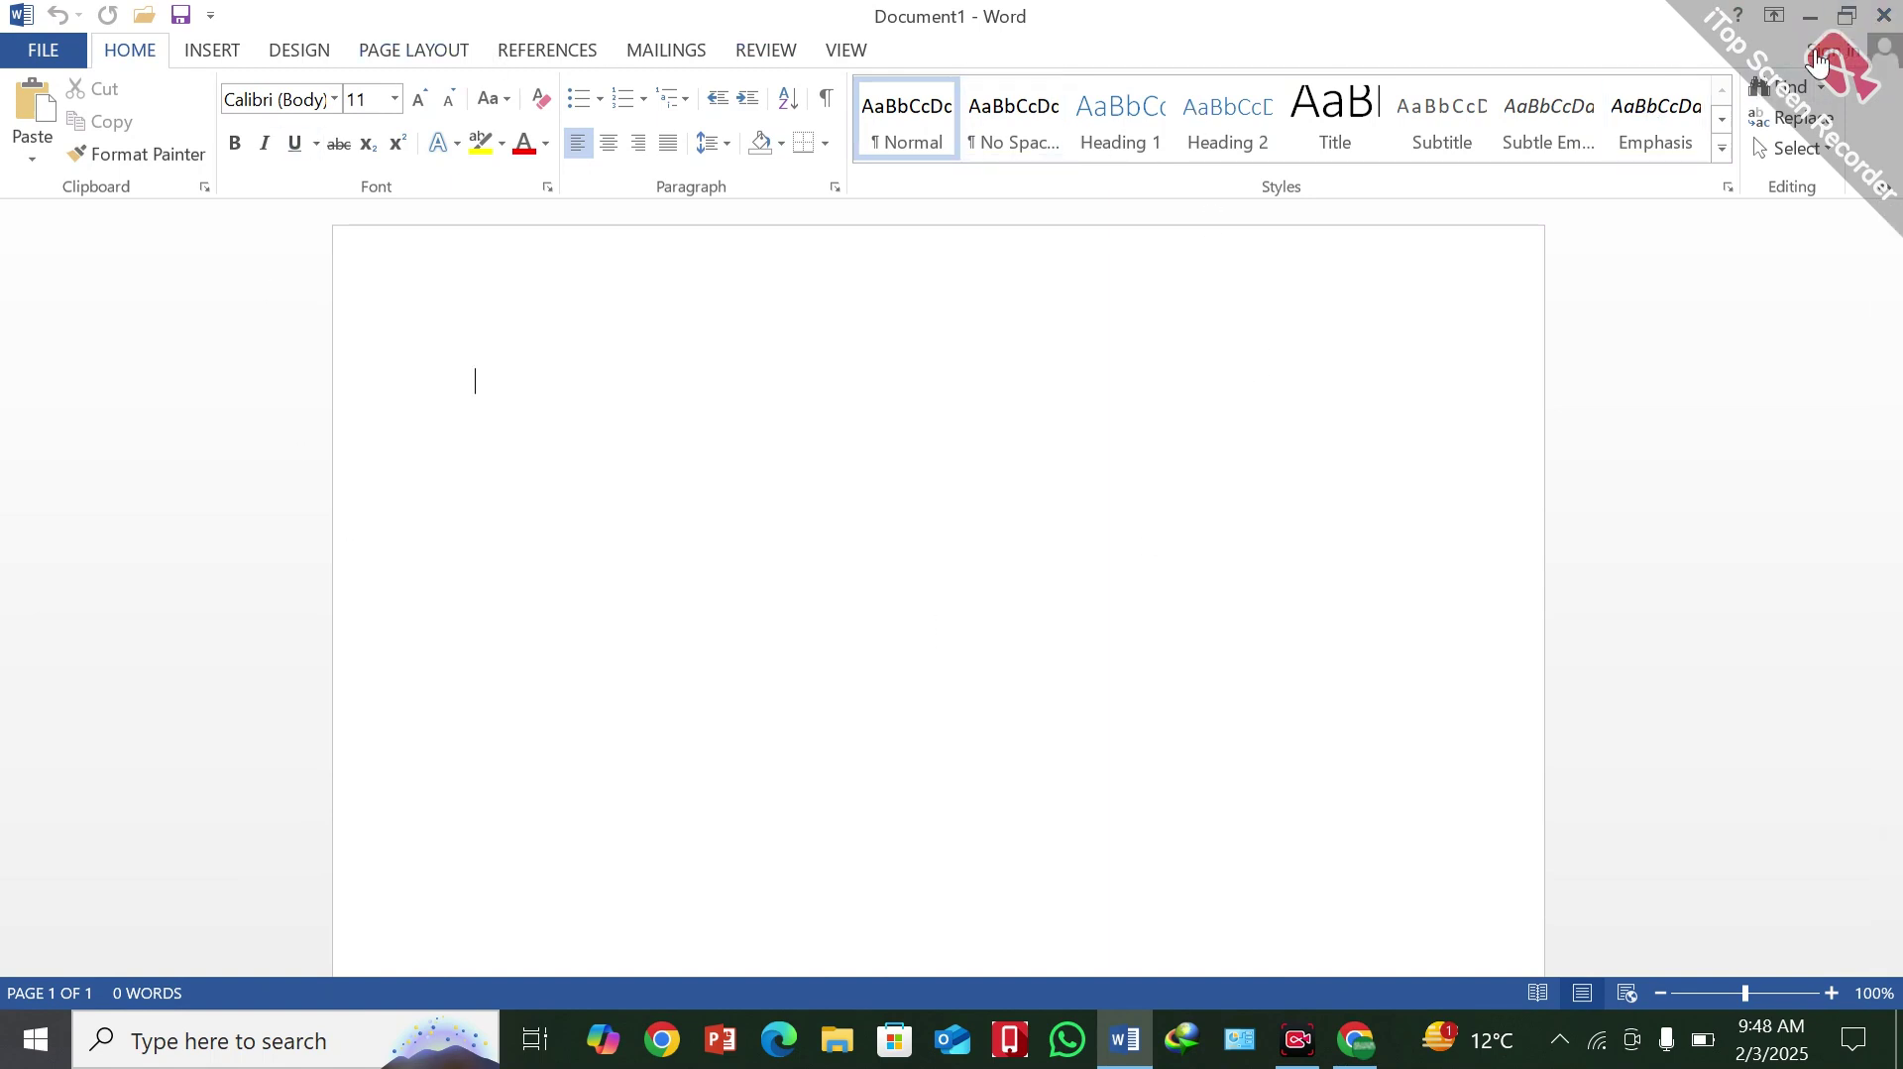
# Toggle the document window between restored and maximized size, and slightly enlarge the restored window
pyautogui.click(1848, 16)
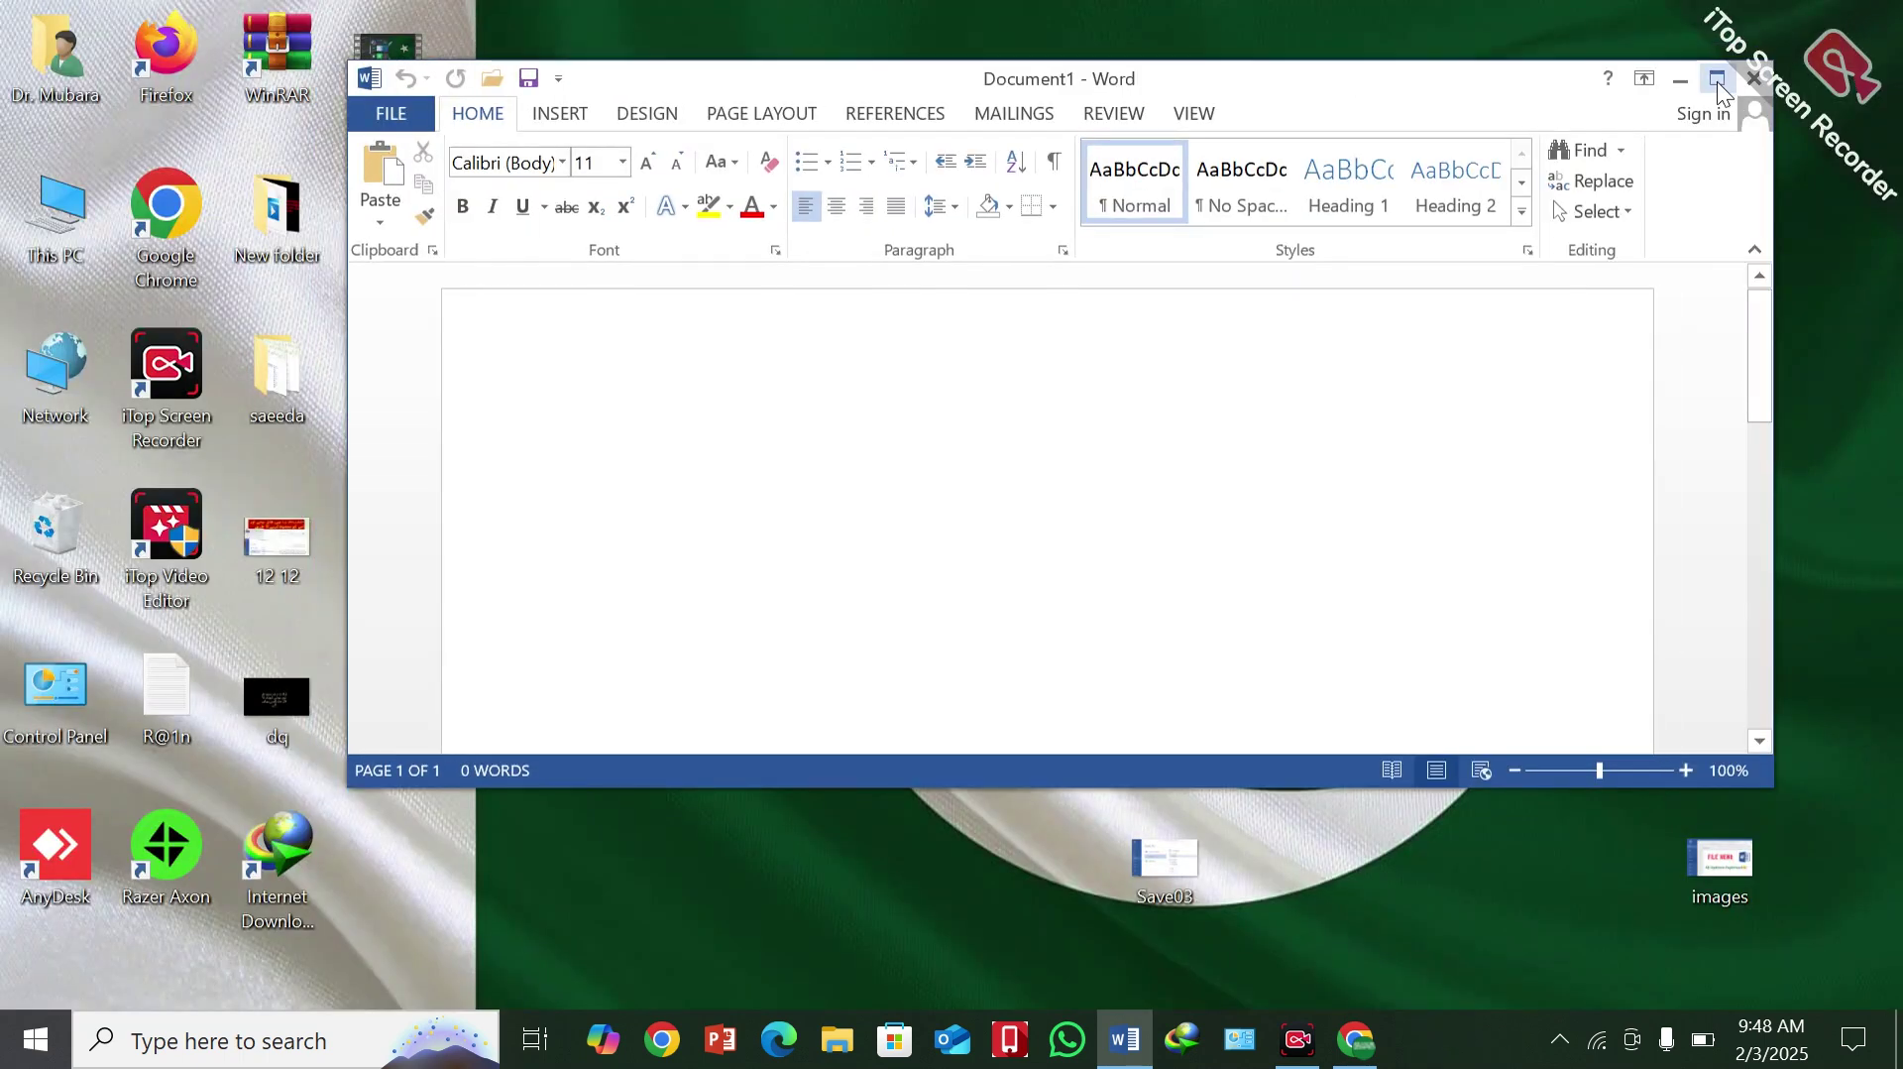
pyautogui.click(1718, 79)
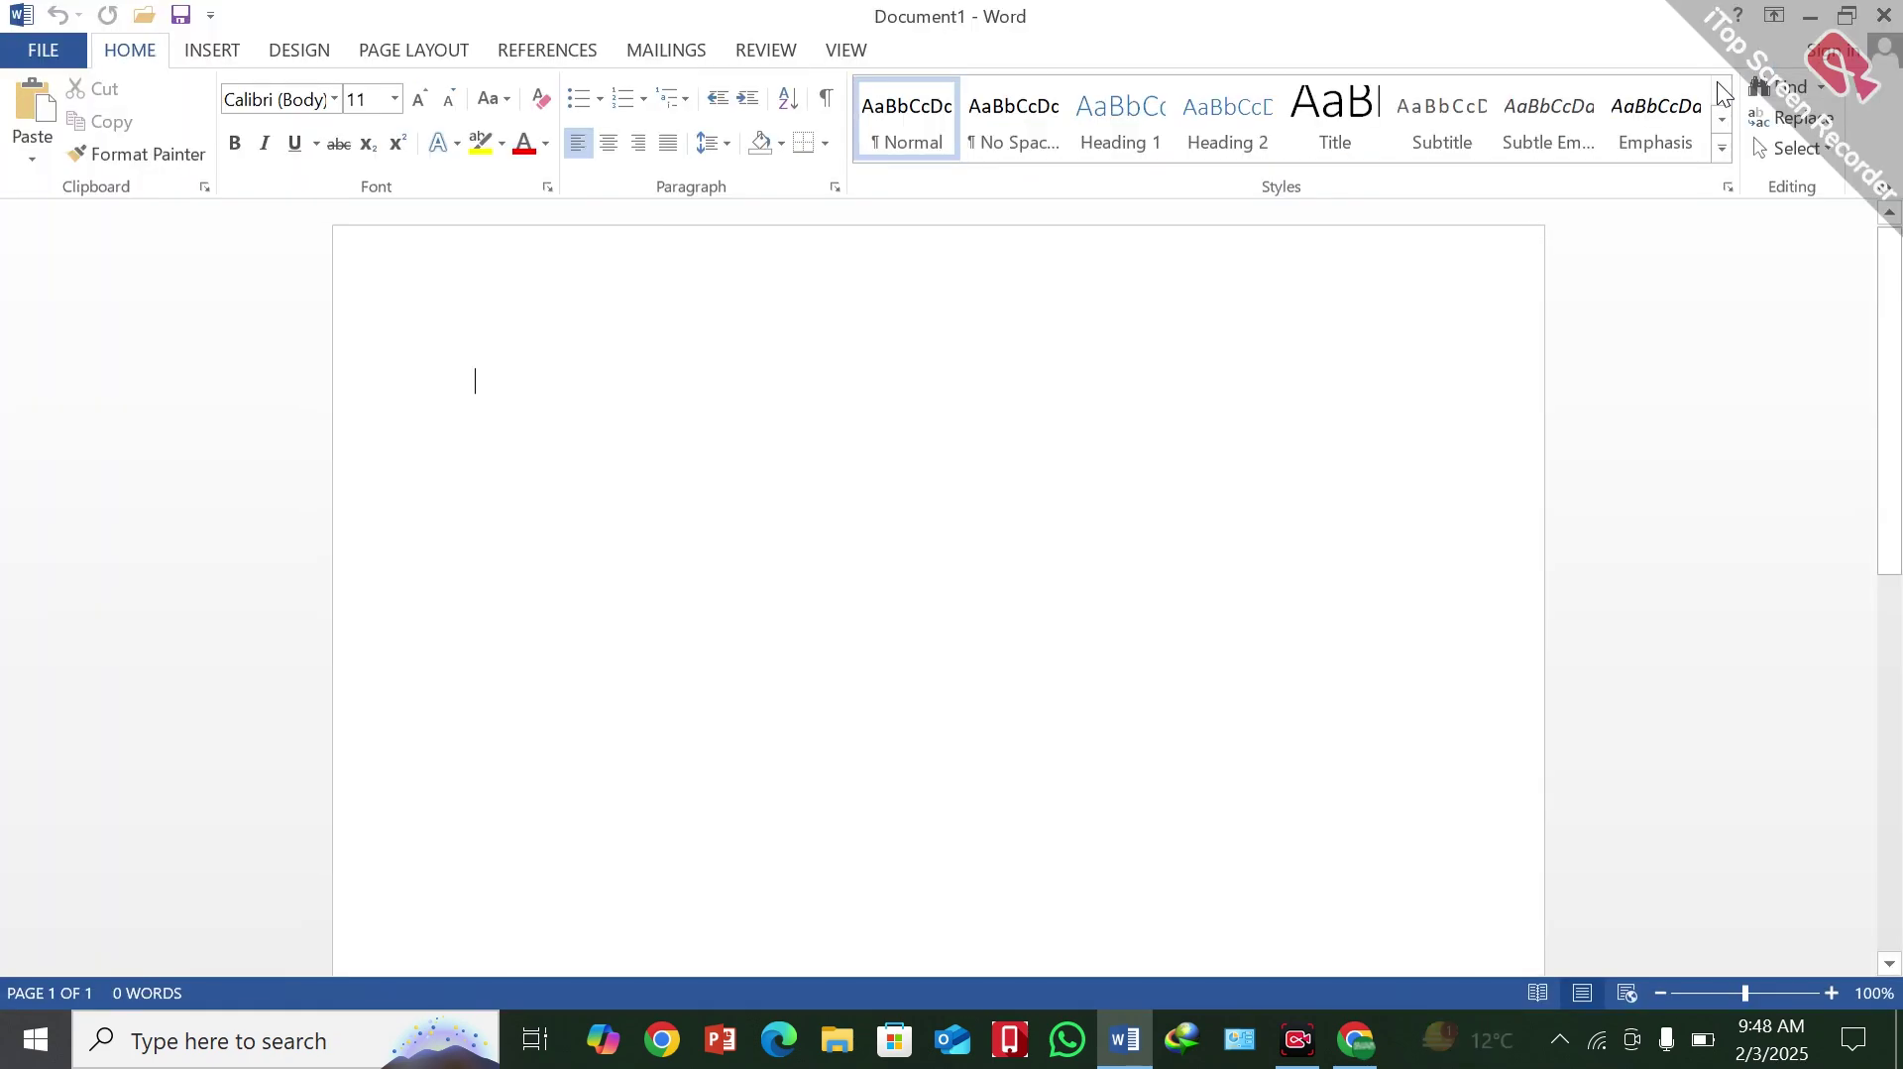
pyautogui.click(1850, 16)
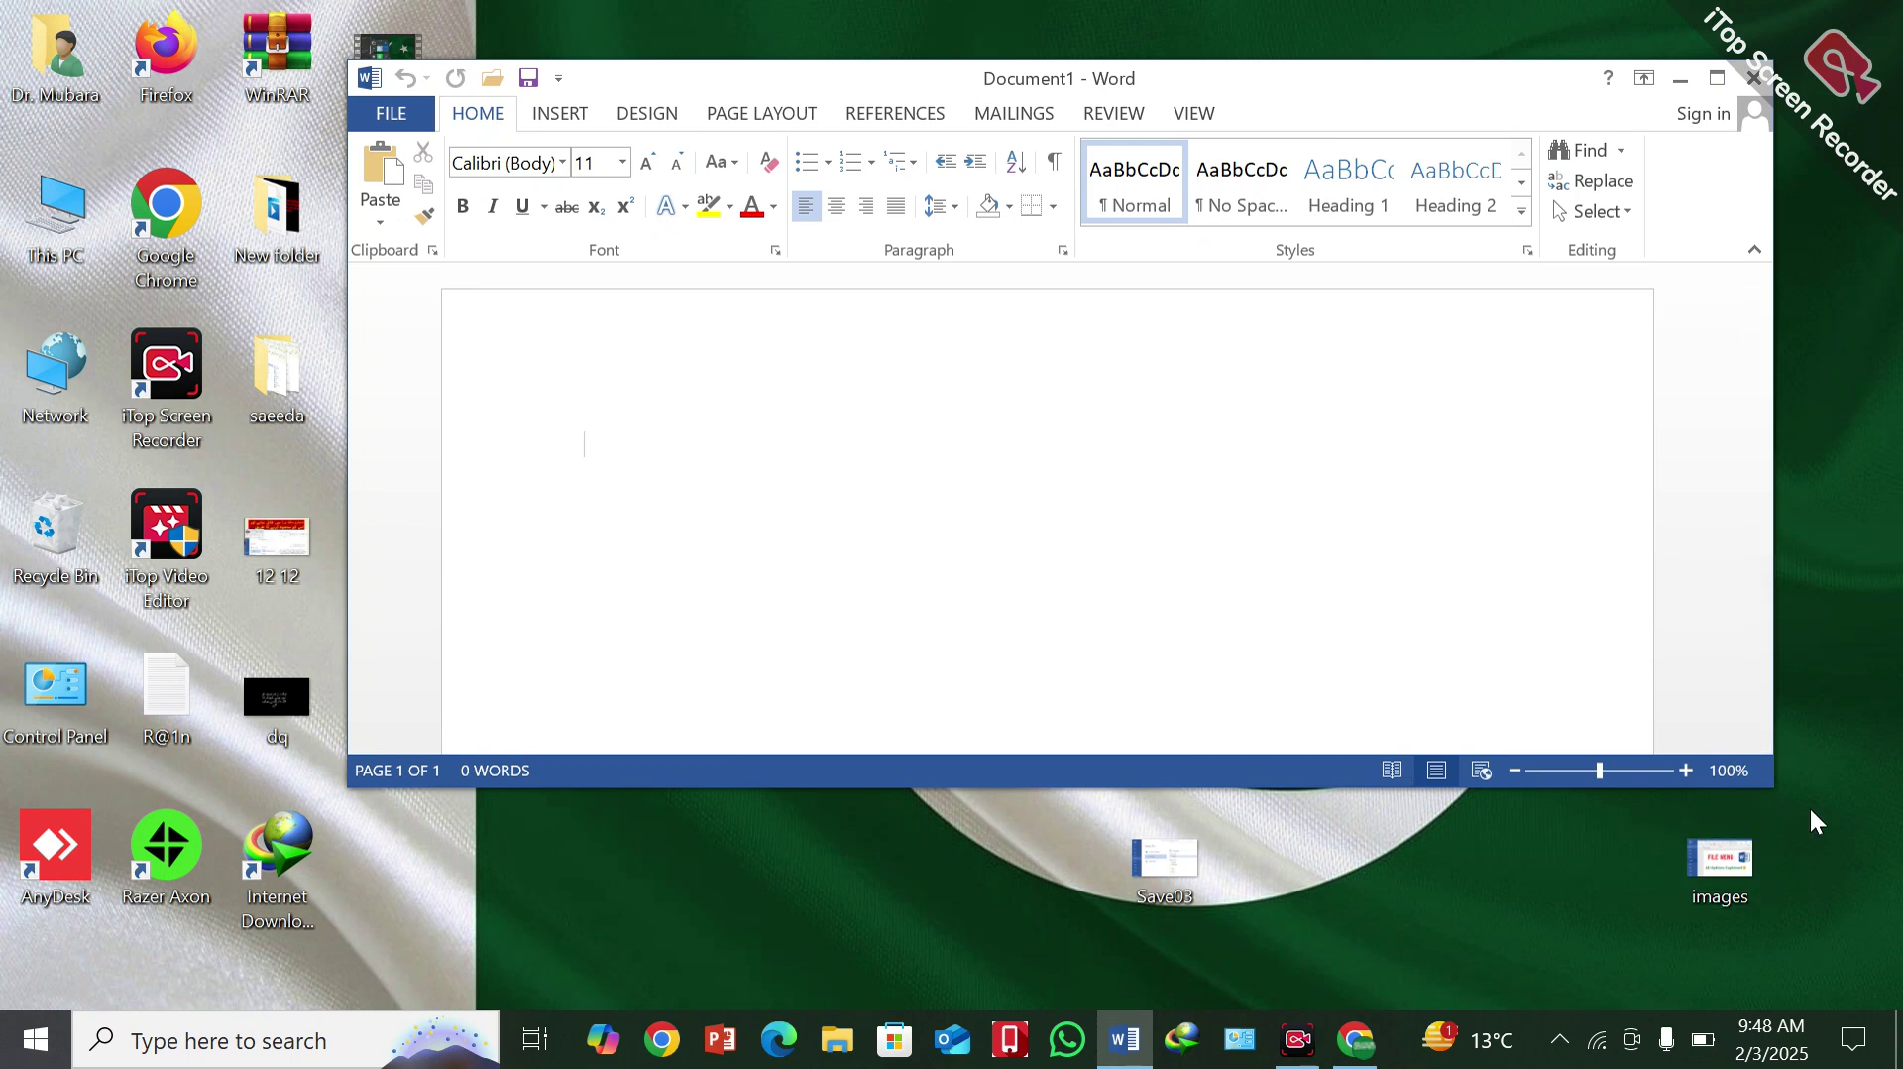
pyautogui.moveTo(1765, 780); pyautogui.dragTo(1806, 859)
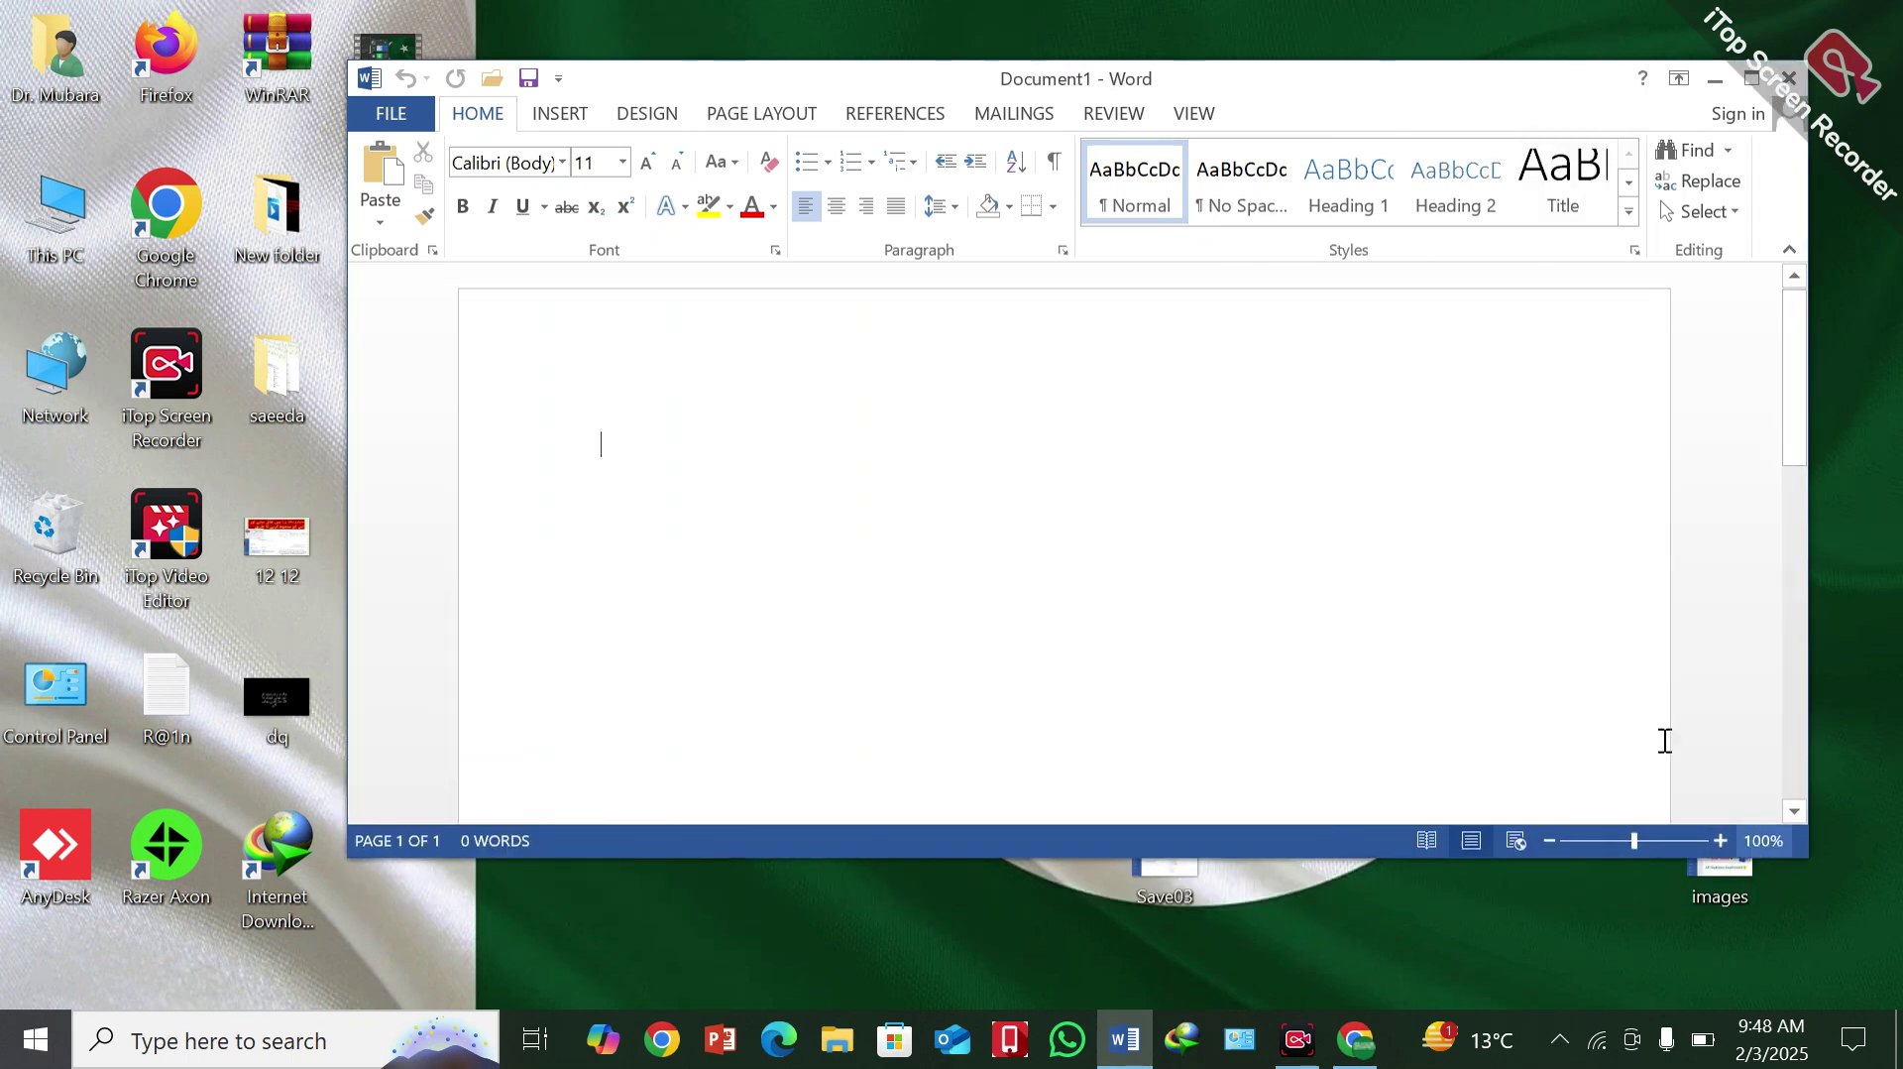
# Minimize the document window, bring it back and maximize it
pyautogui.click(1716, 81)
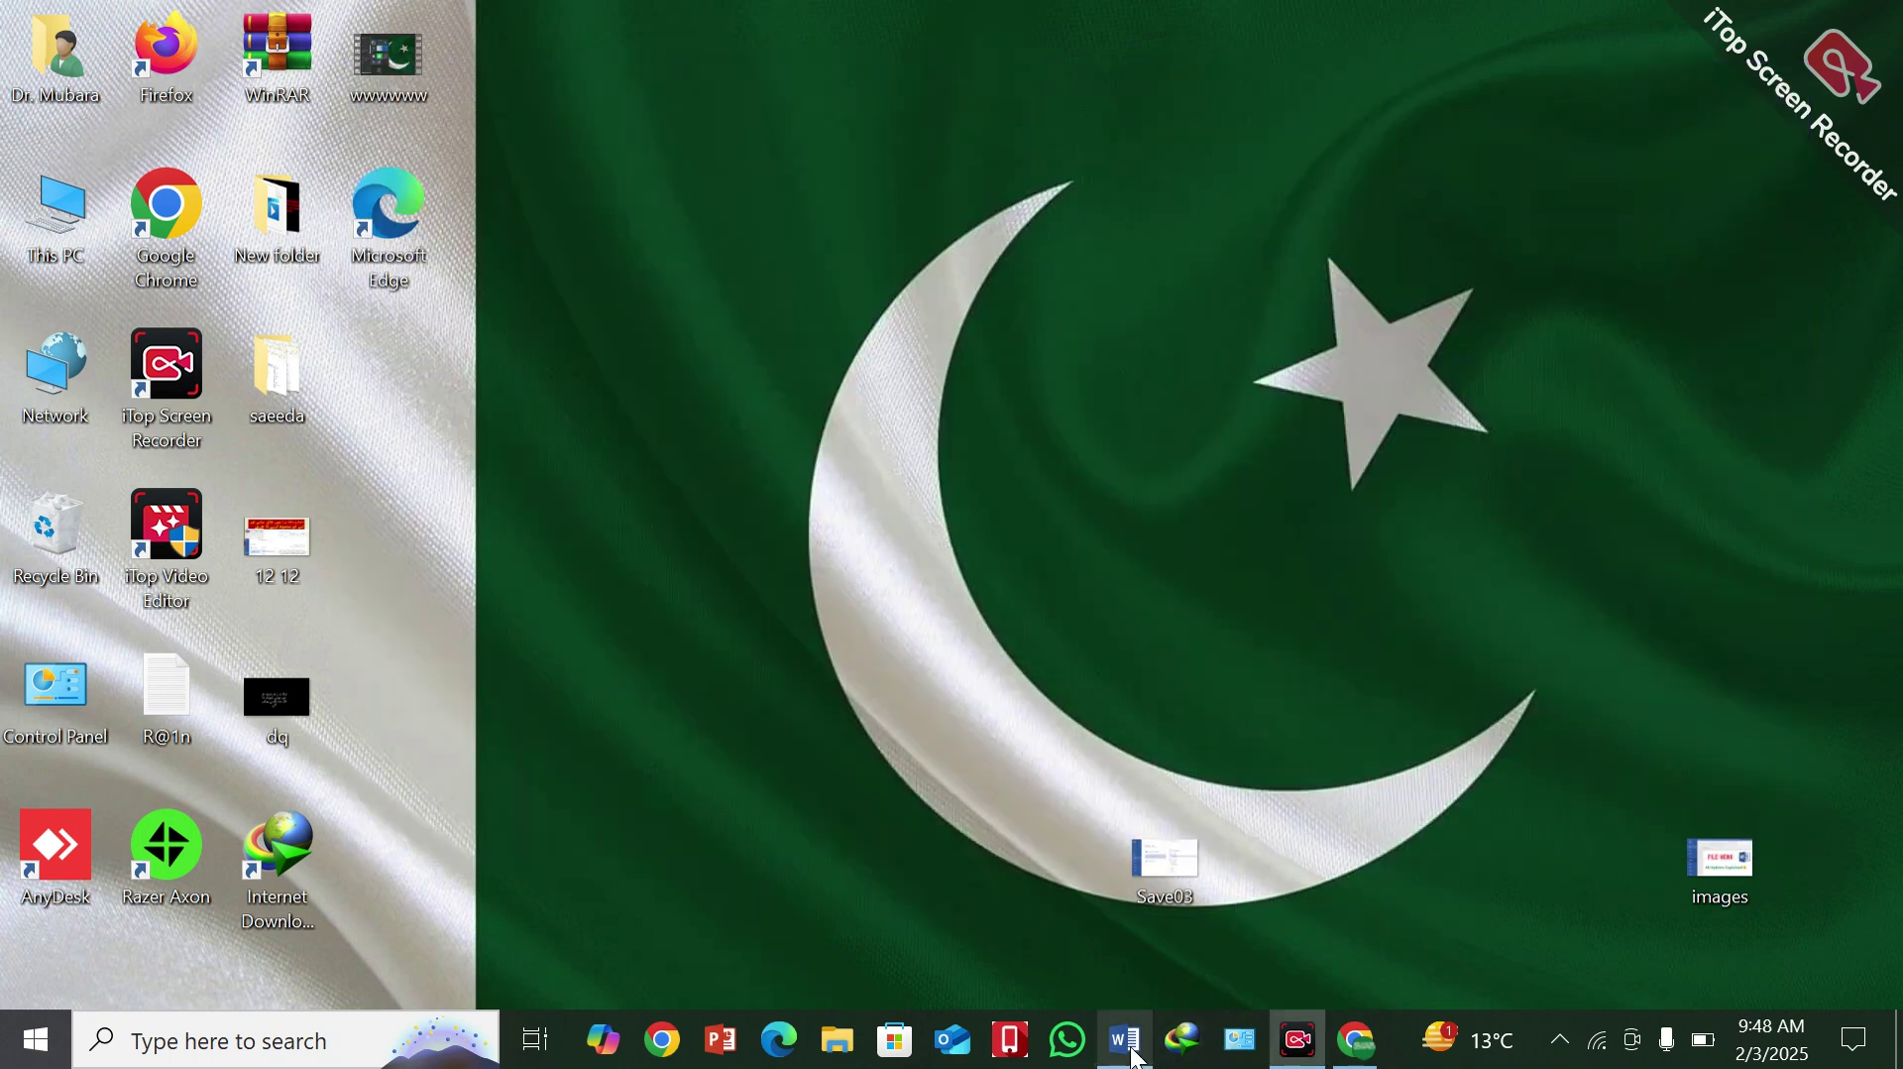
pyautogui.moveTo(1137, 1057)
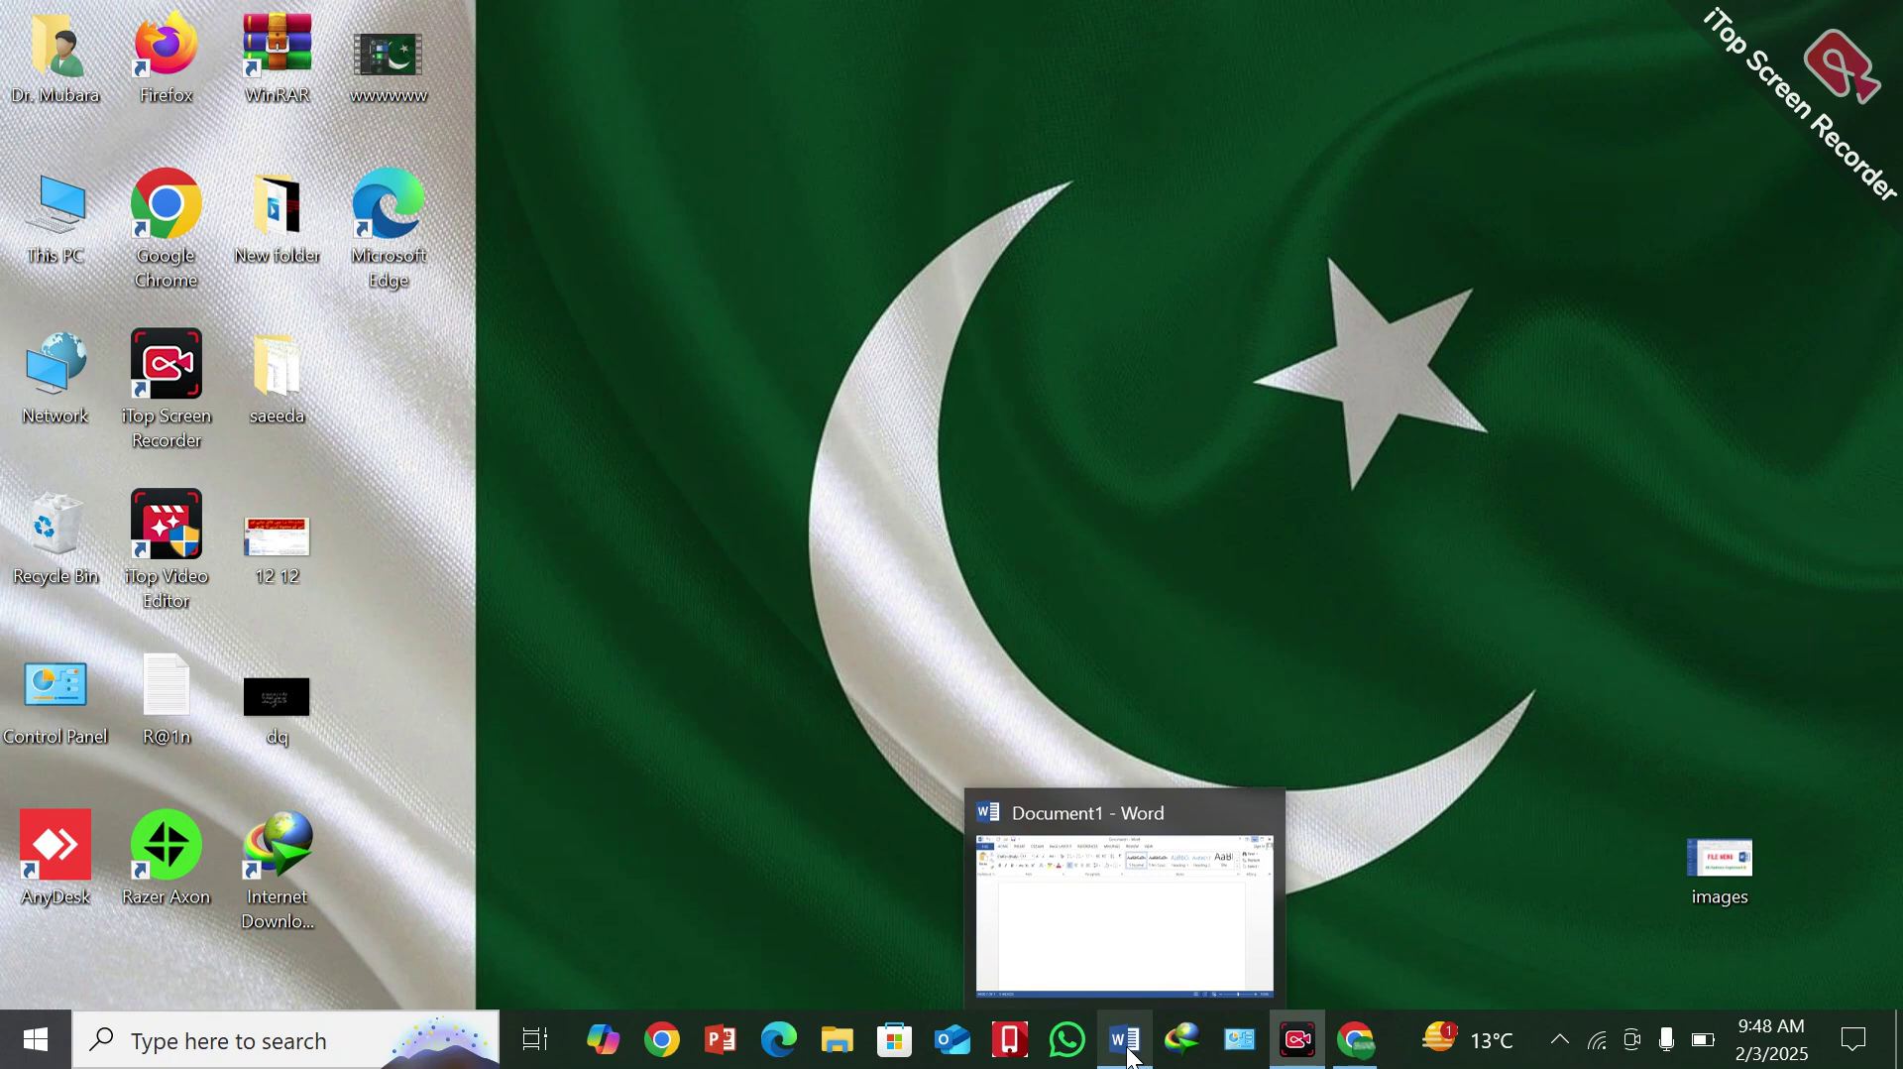
pyautogui.click(1138, 955)
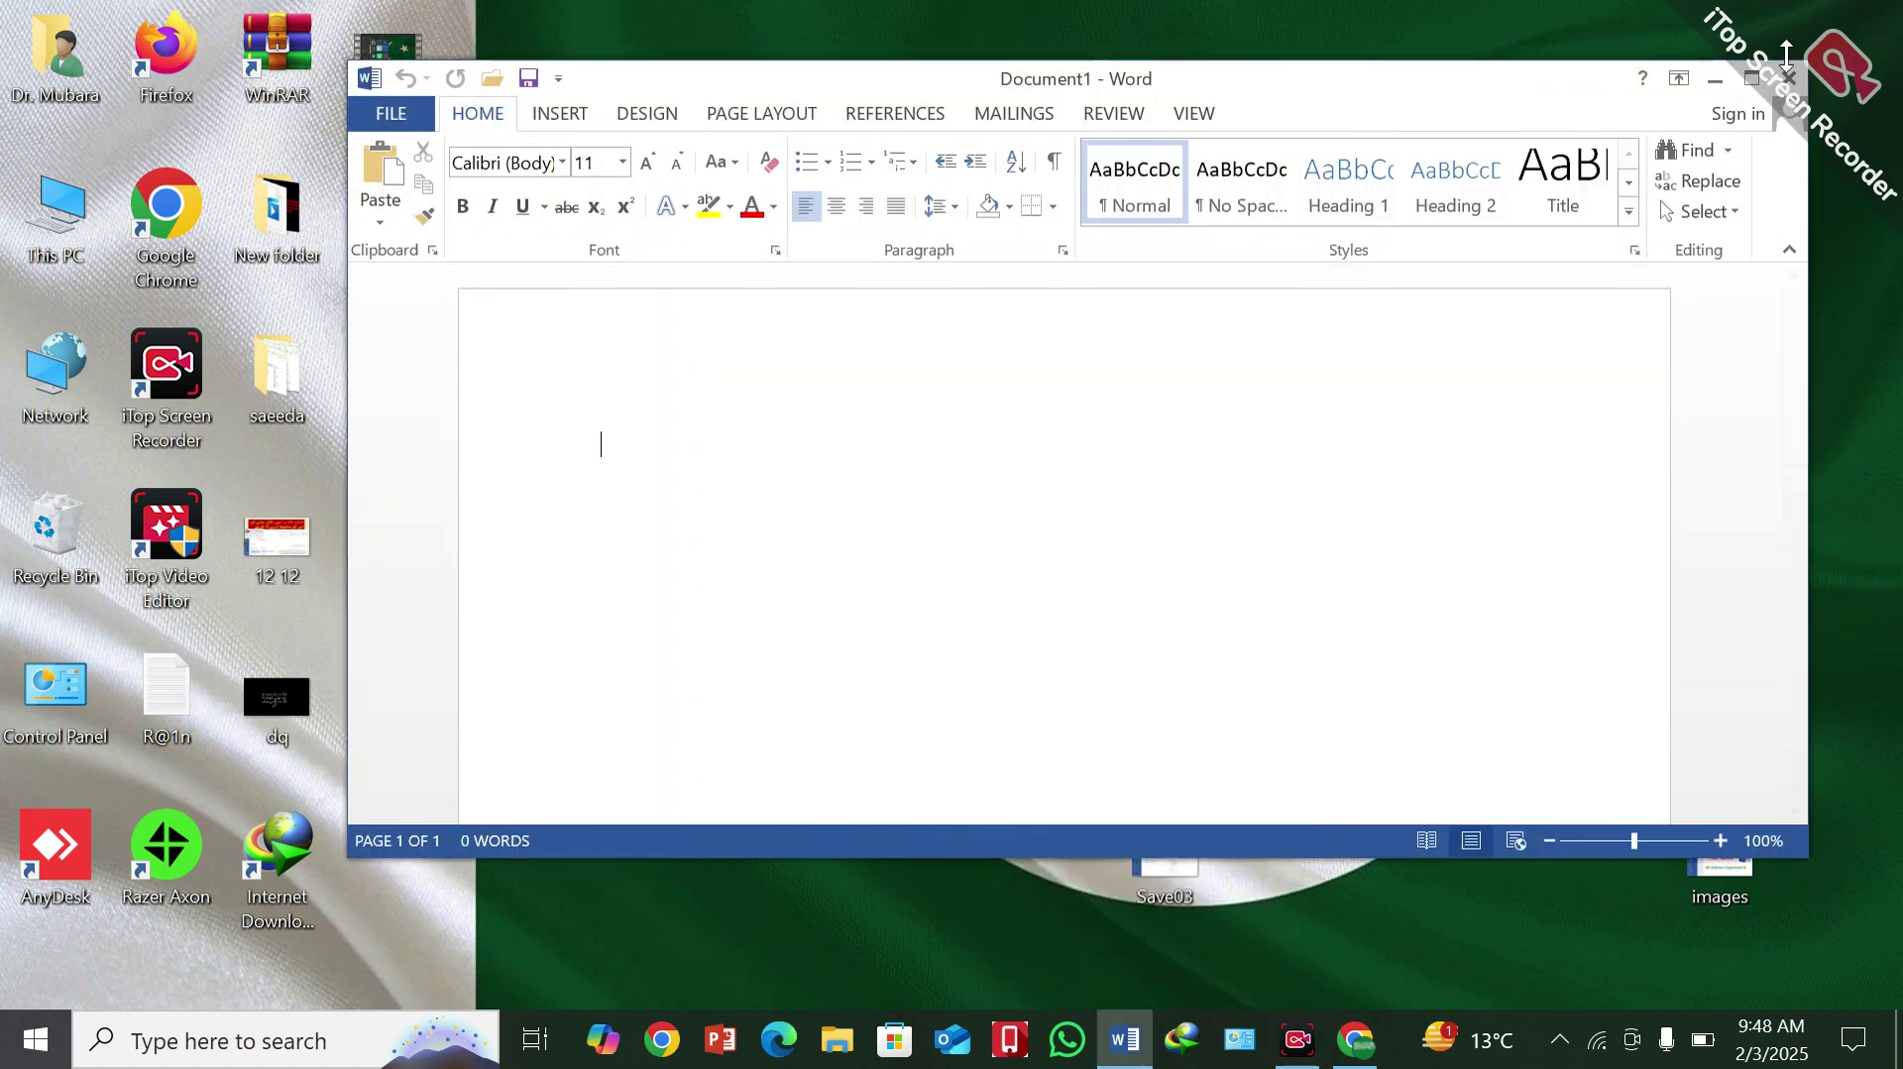
pyautogui.click(1678, 81)
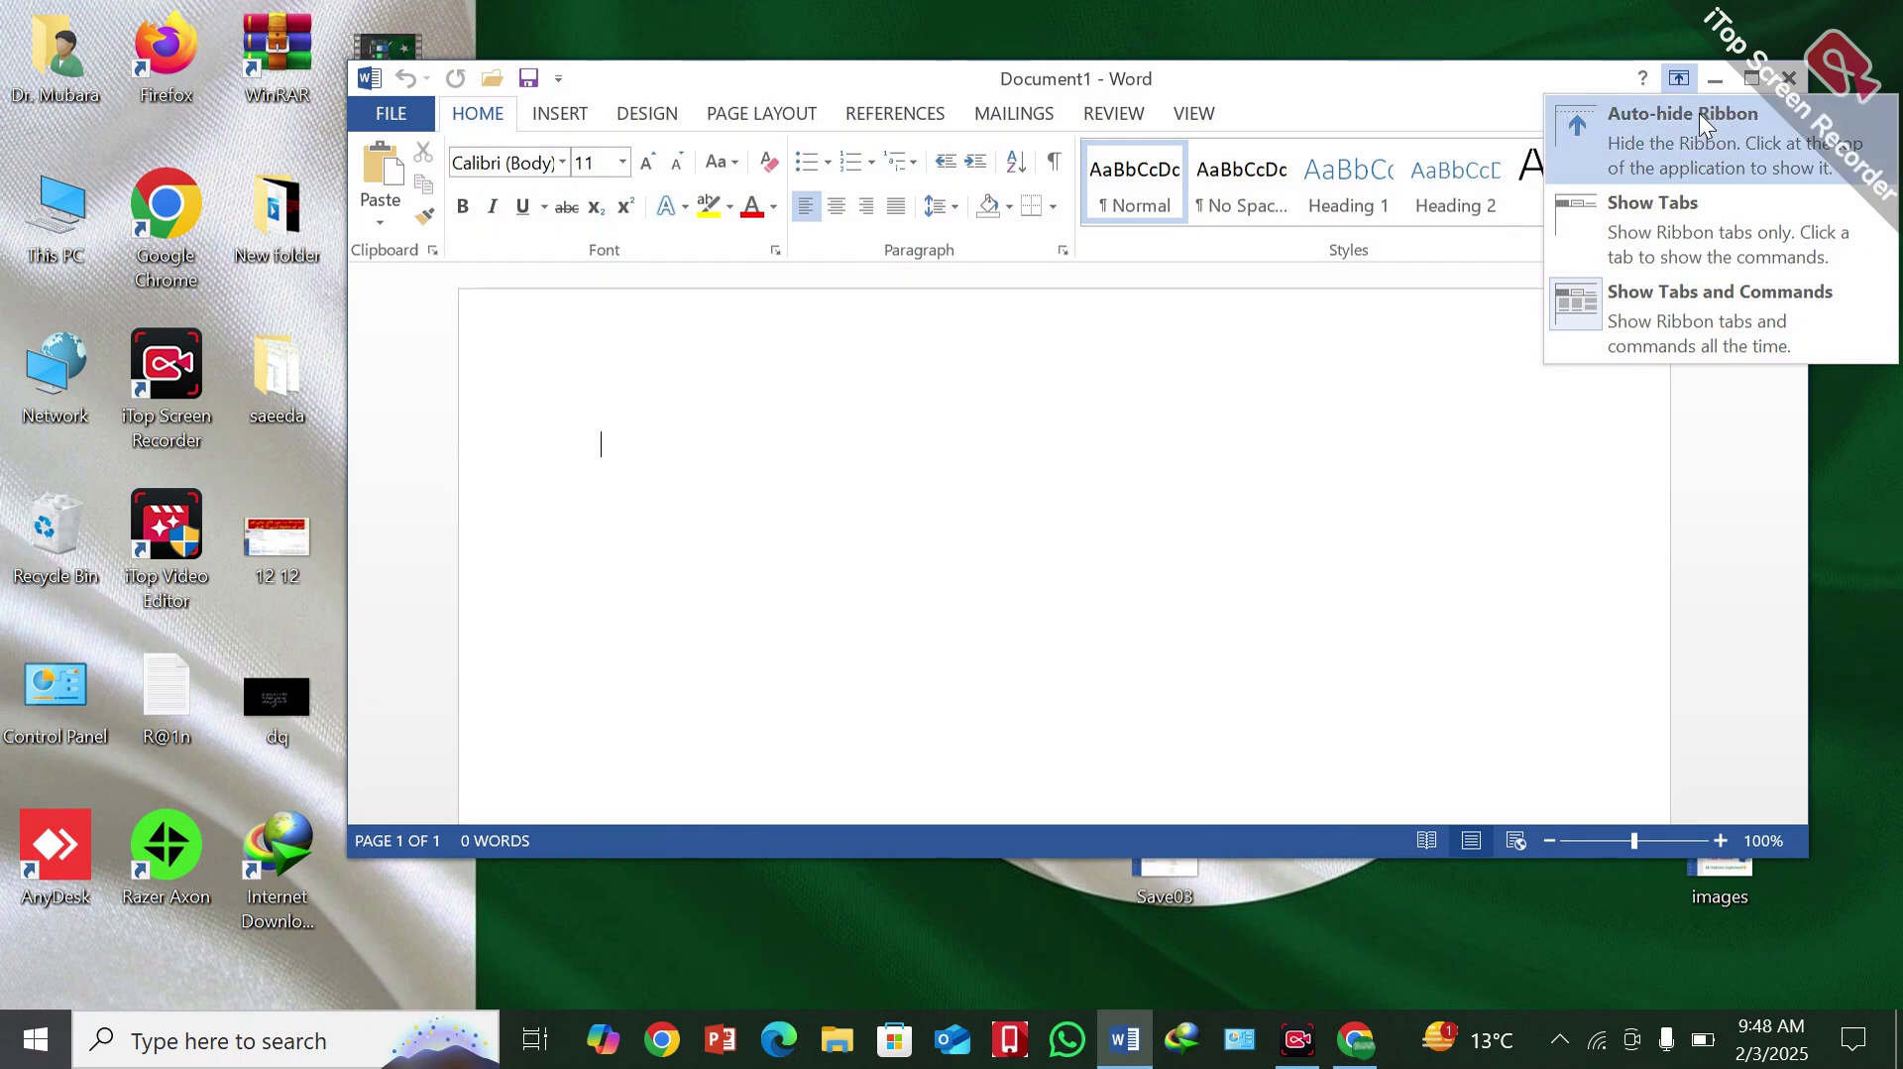
pyautogui.click(1752, 80)
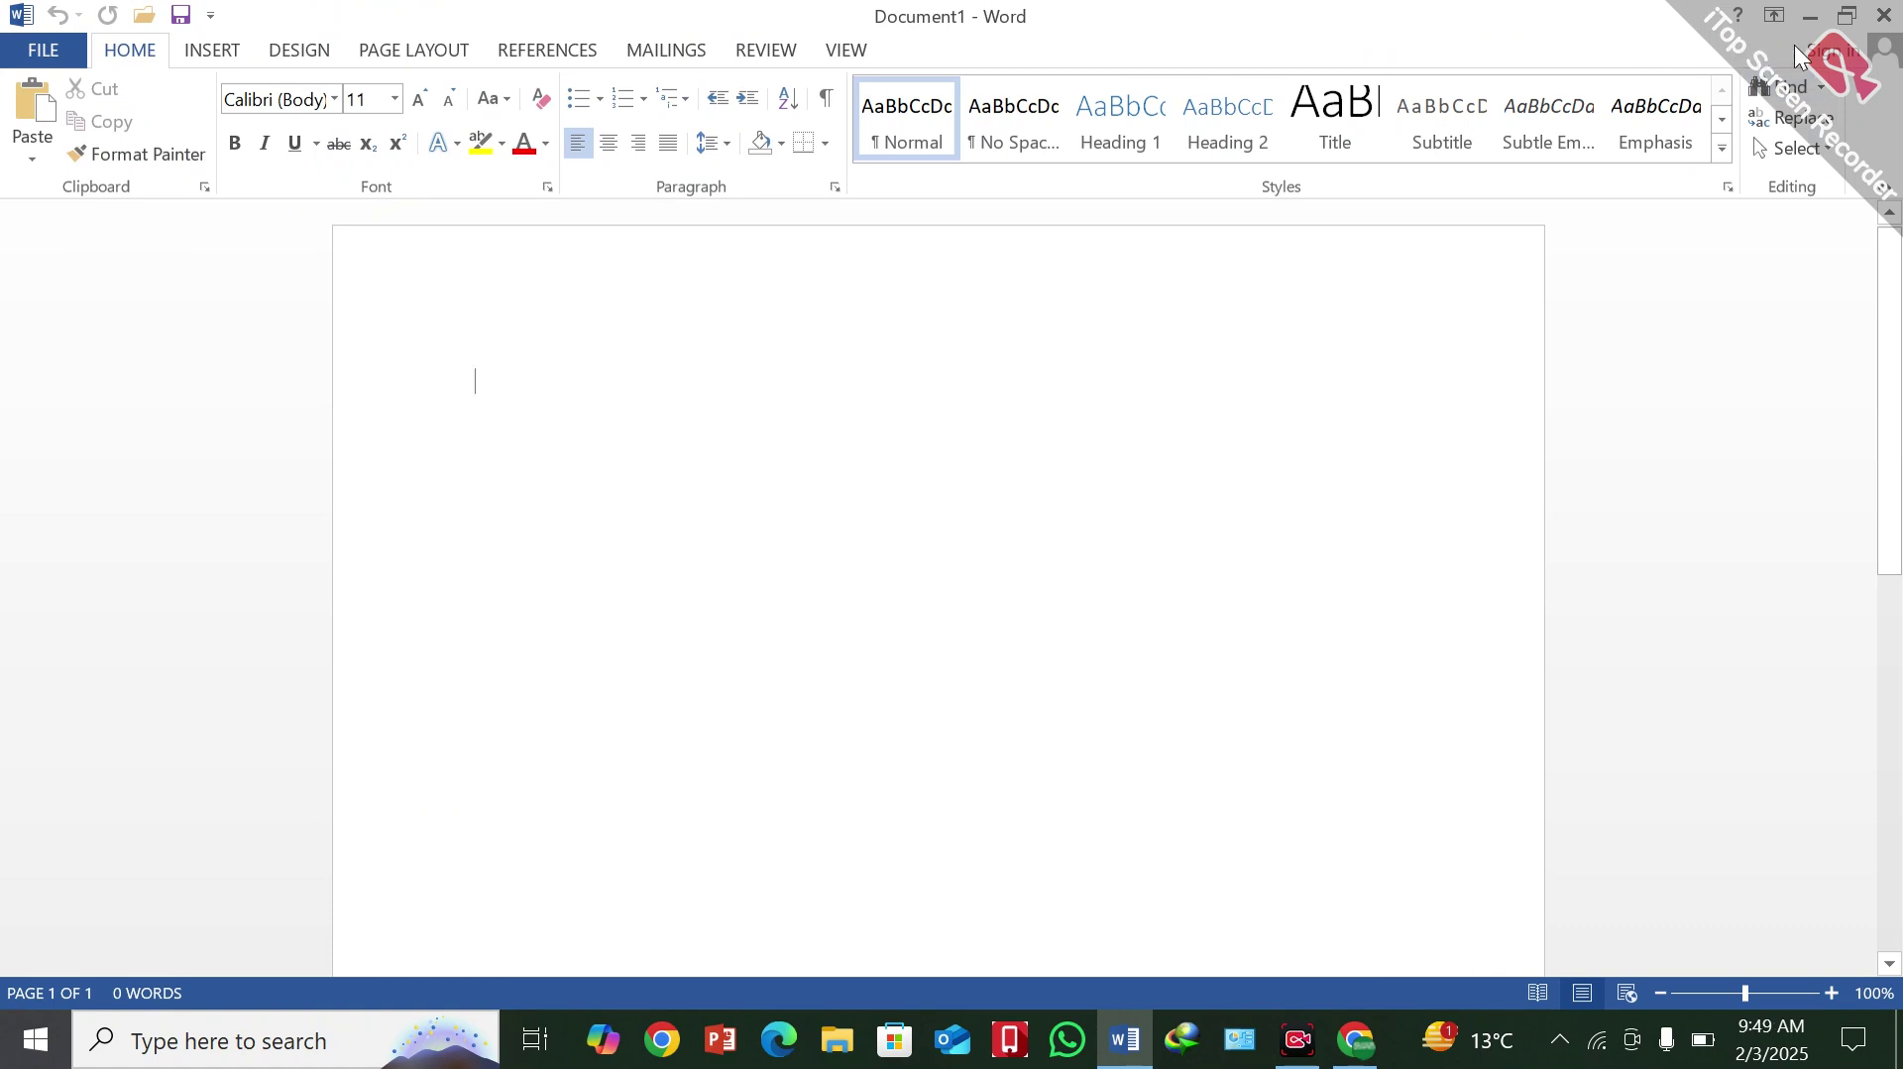
# Set the ribbon display to Auto-hide Ribbon and temporarily reveal the hidden ribbon
pyautogui.click(1775, 16)
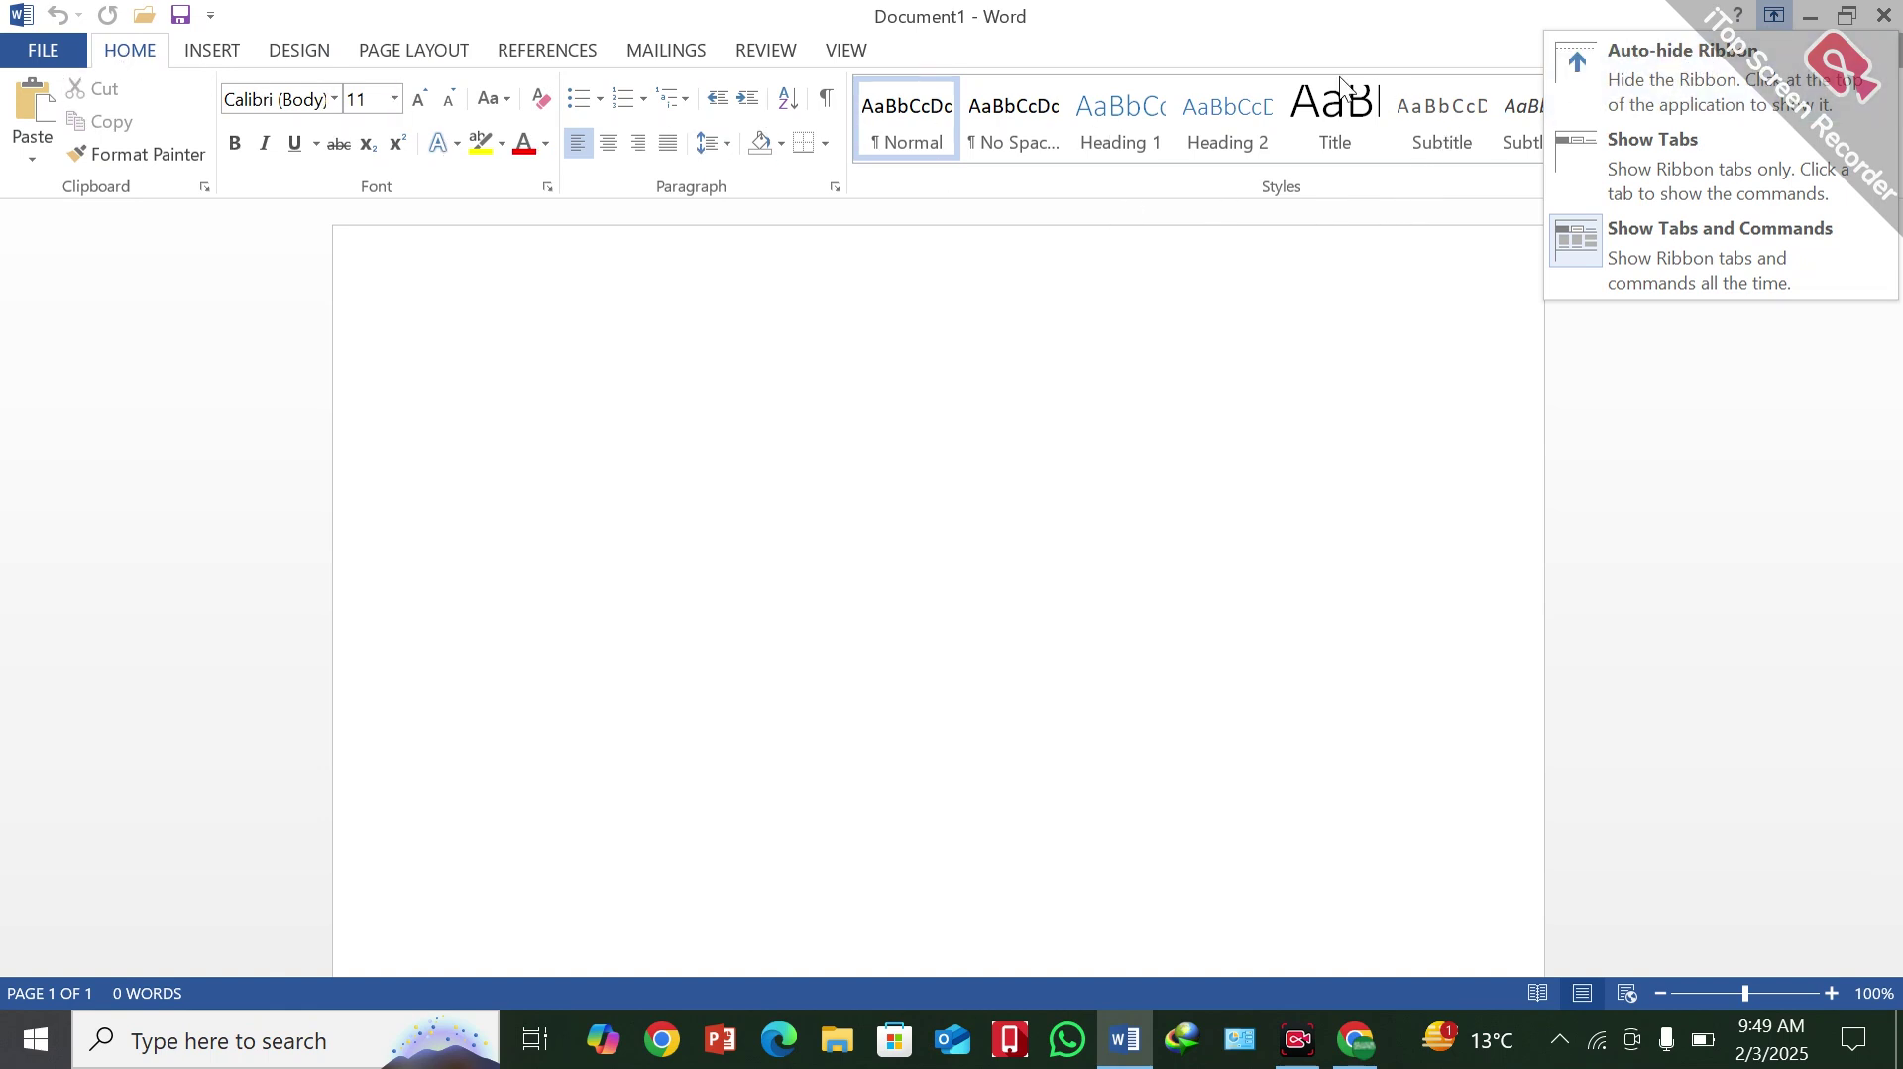
pyautogui.click(1650, 51)
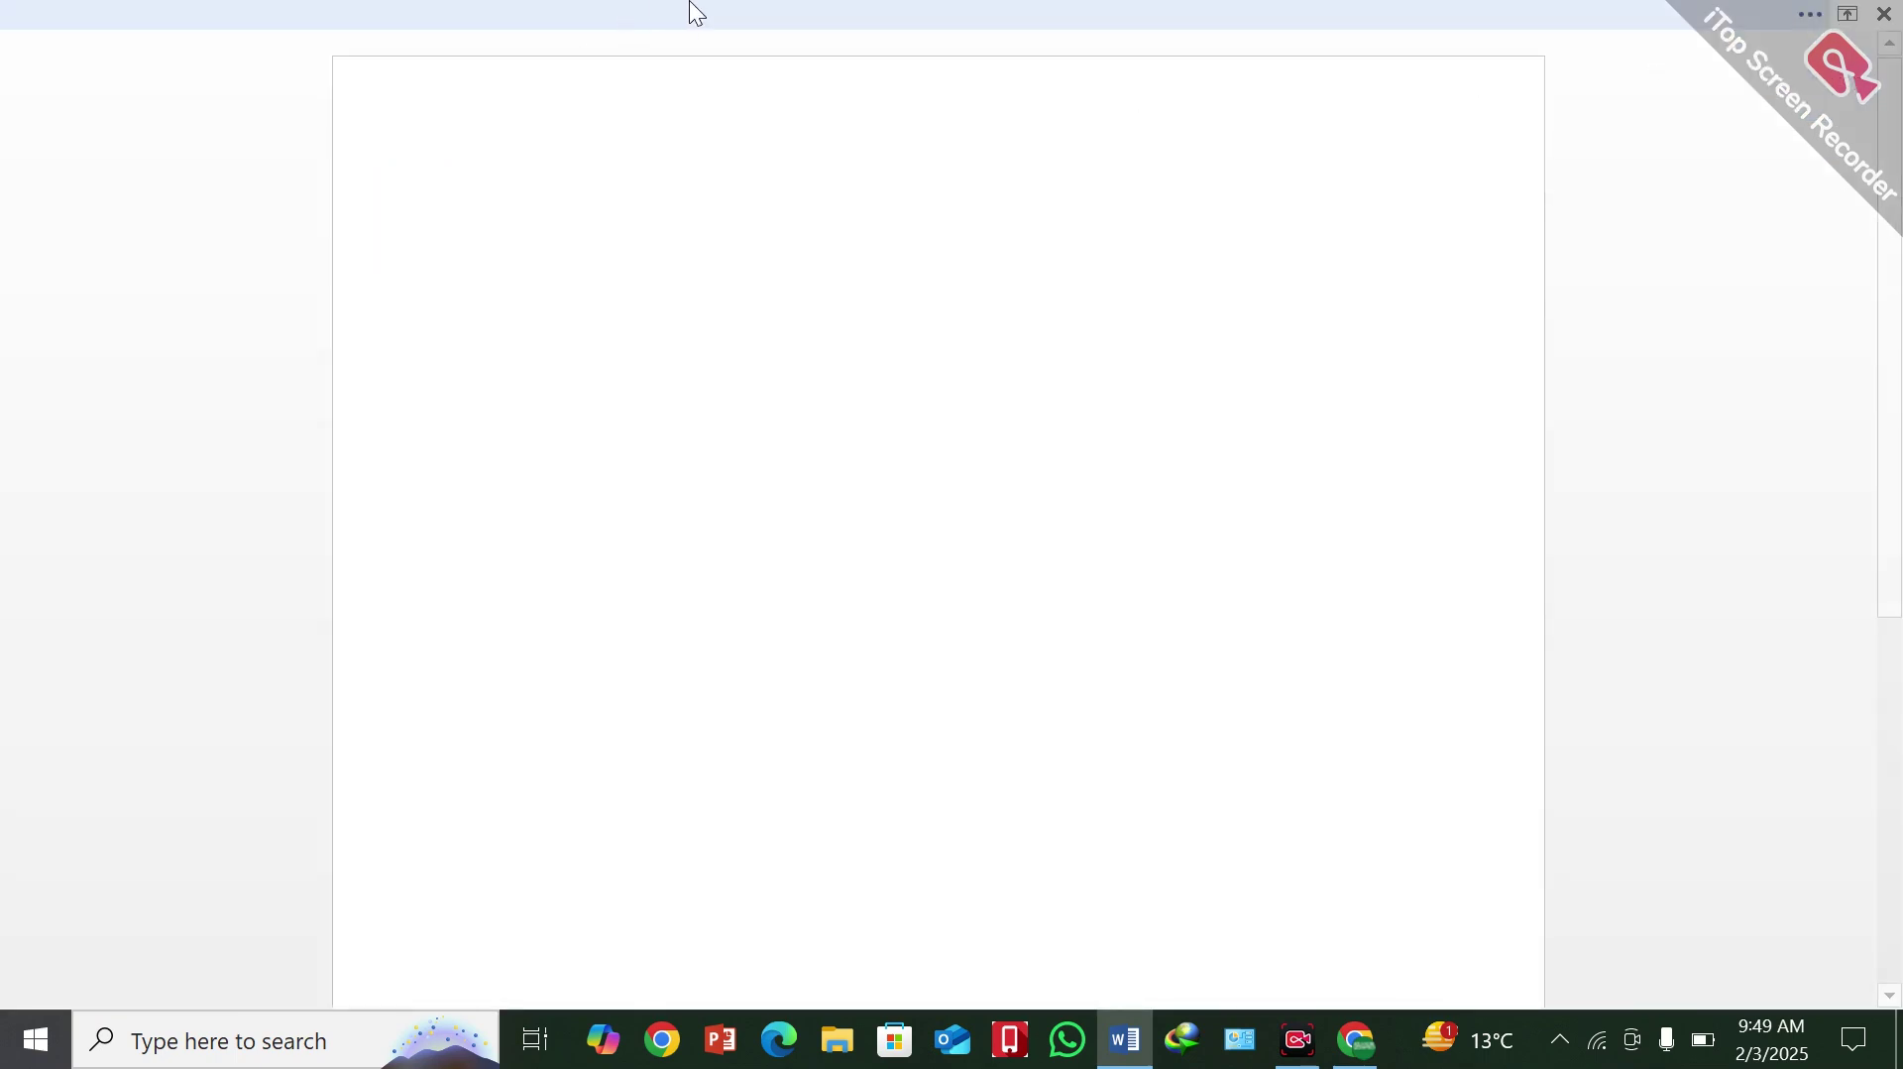
pyautogui.click(818, 8)
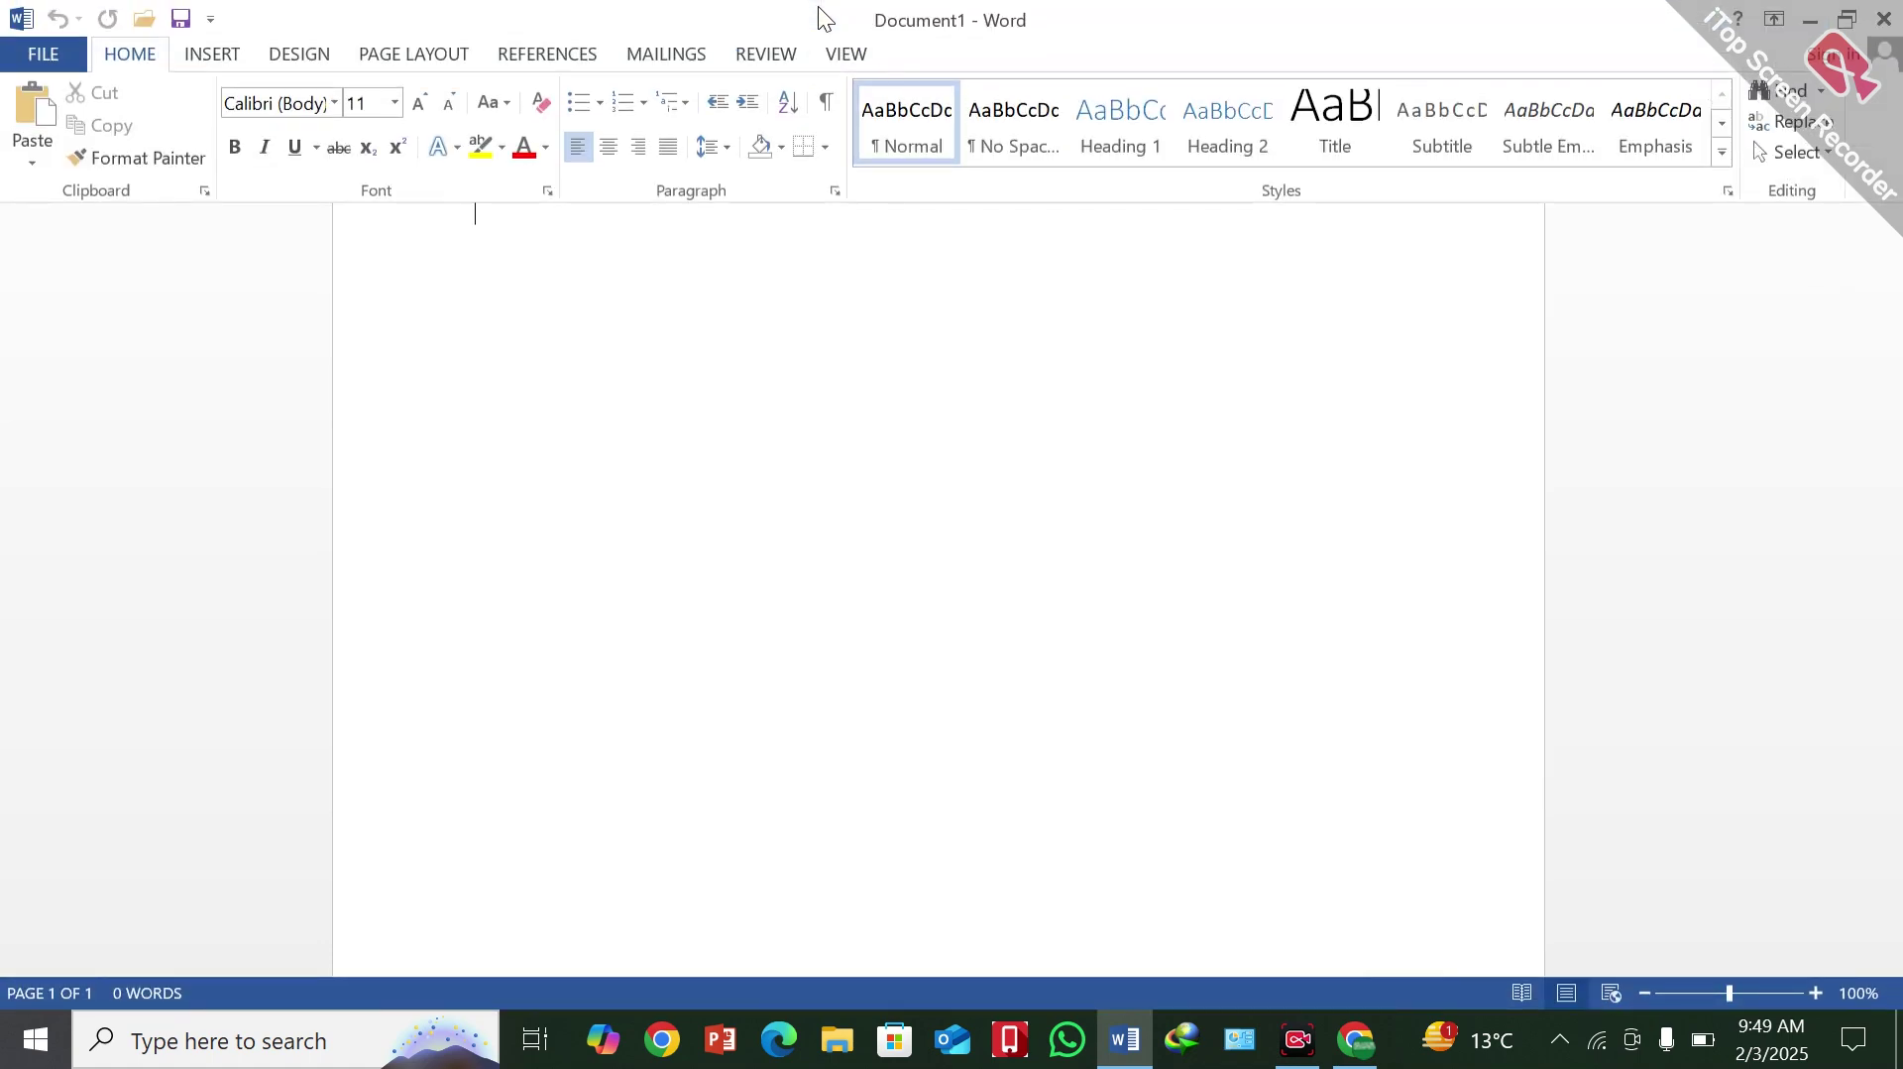
# Set the ribbon display to Show Tabs and look through the Home, Insert, Design and File commands
pyautogui.click(1775, 22)
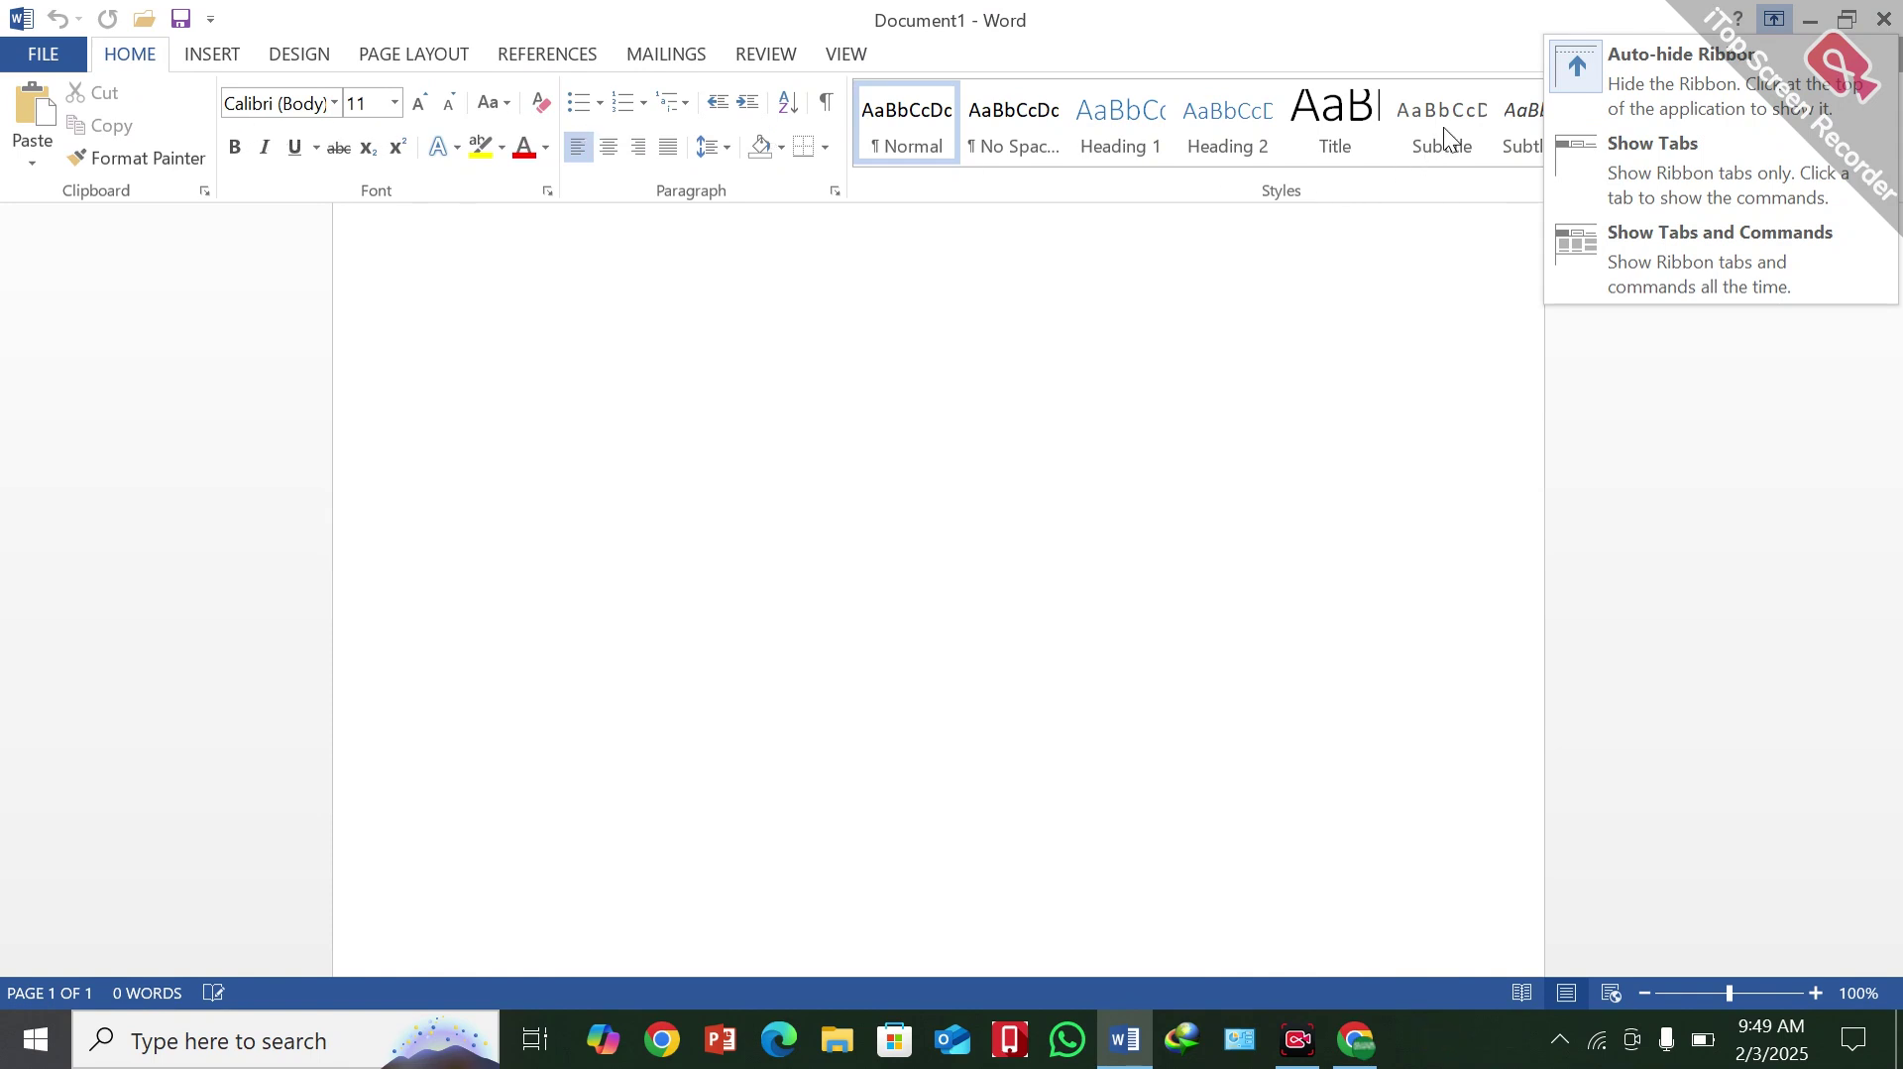
pyautogui.click(1626, 143)
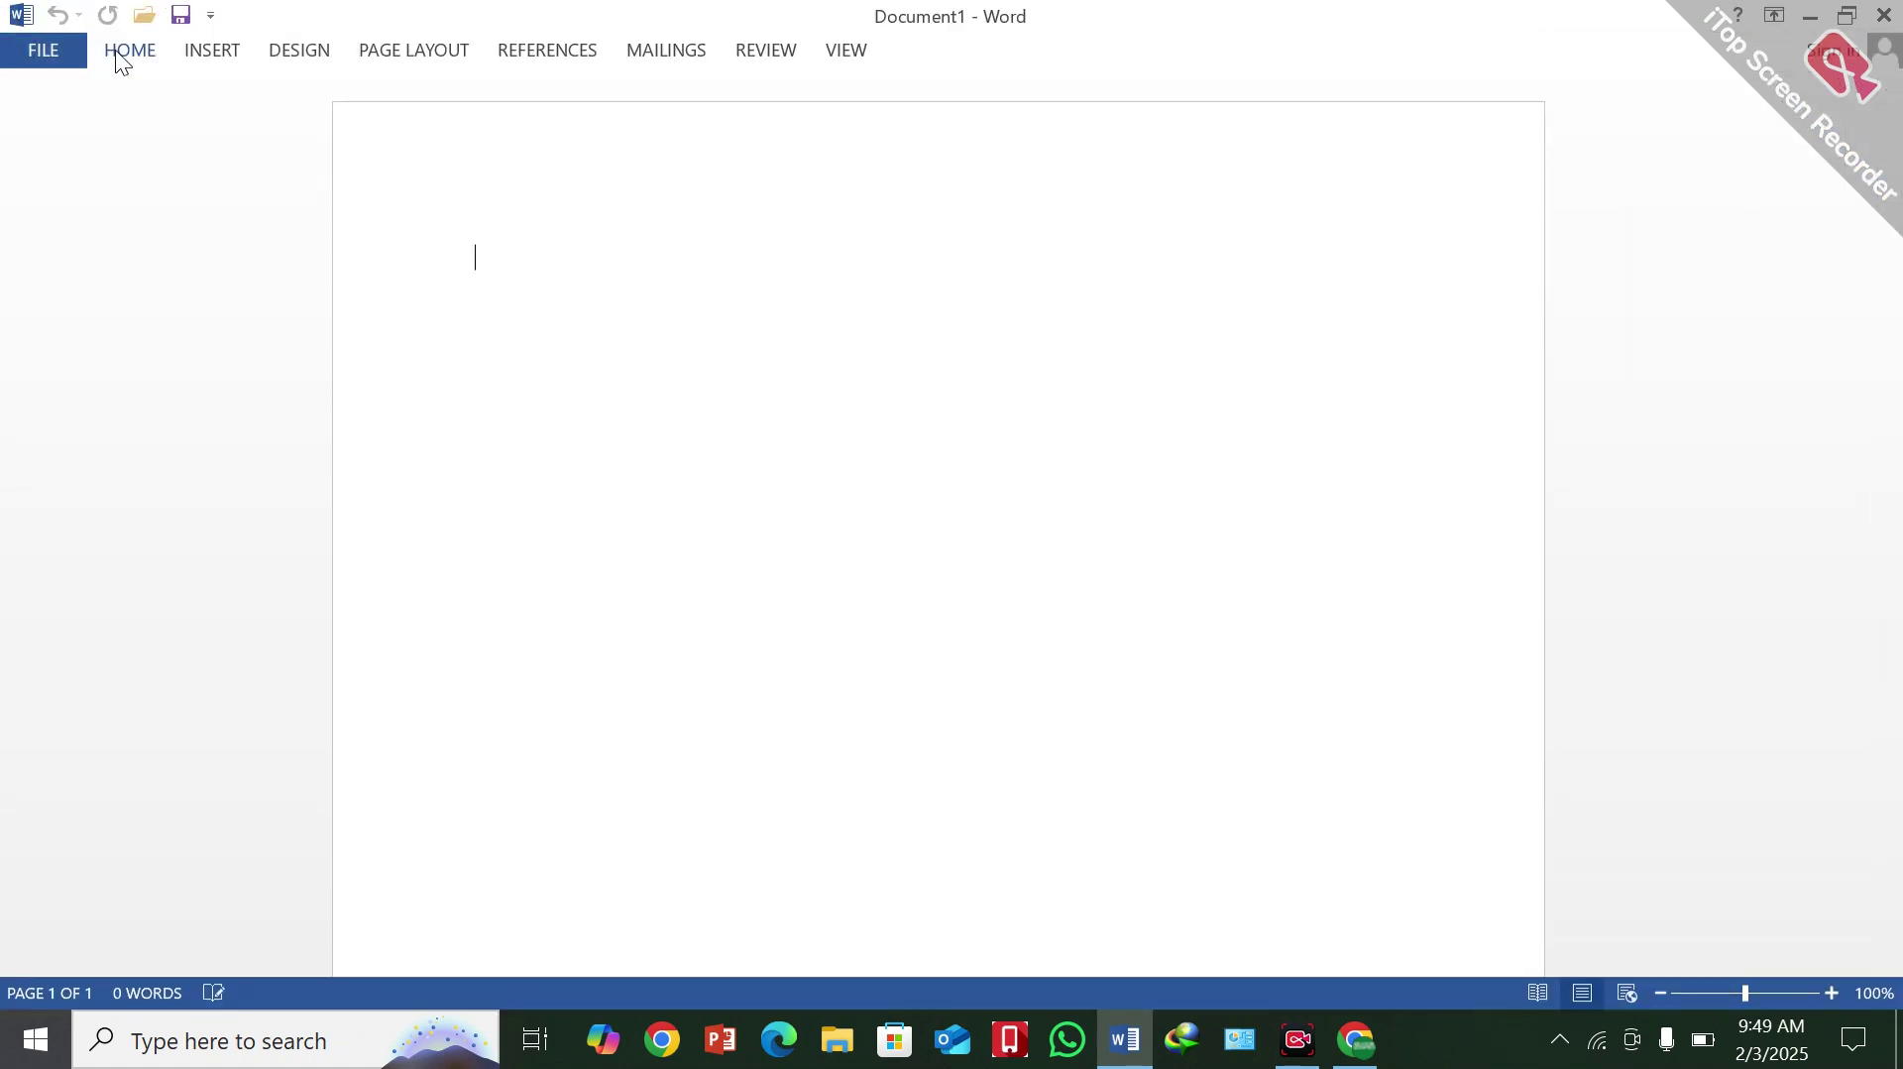
pyautogui.click(131, 58)
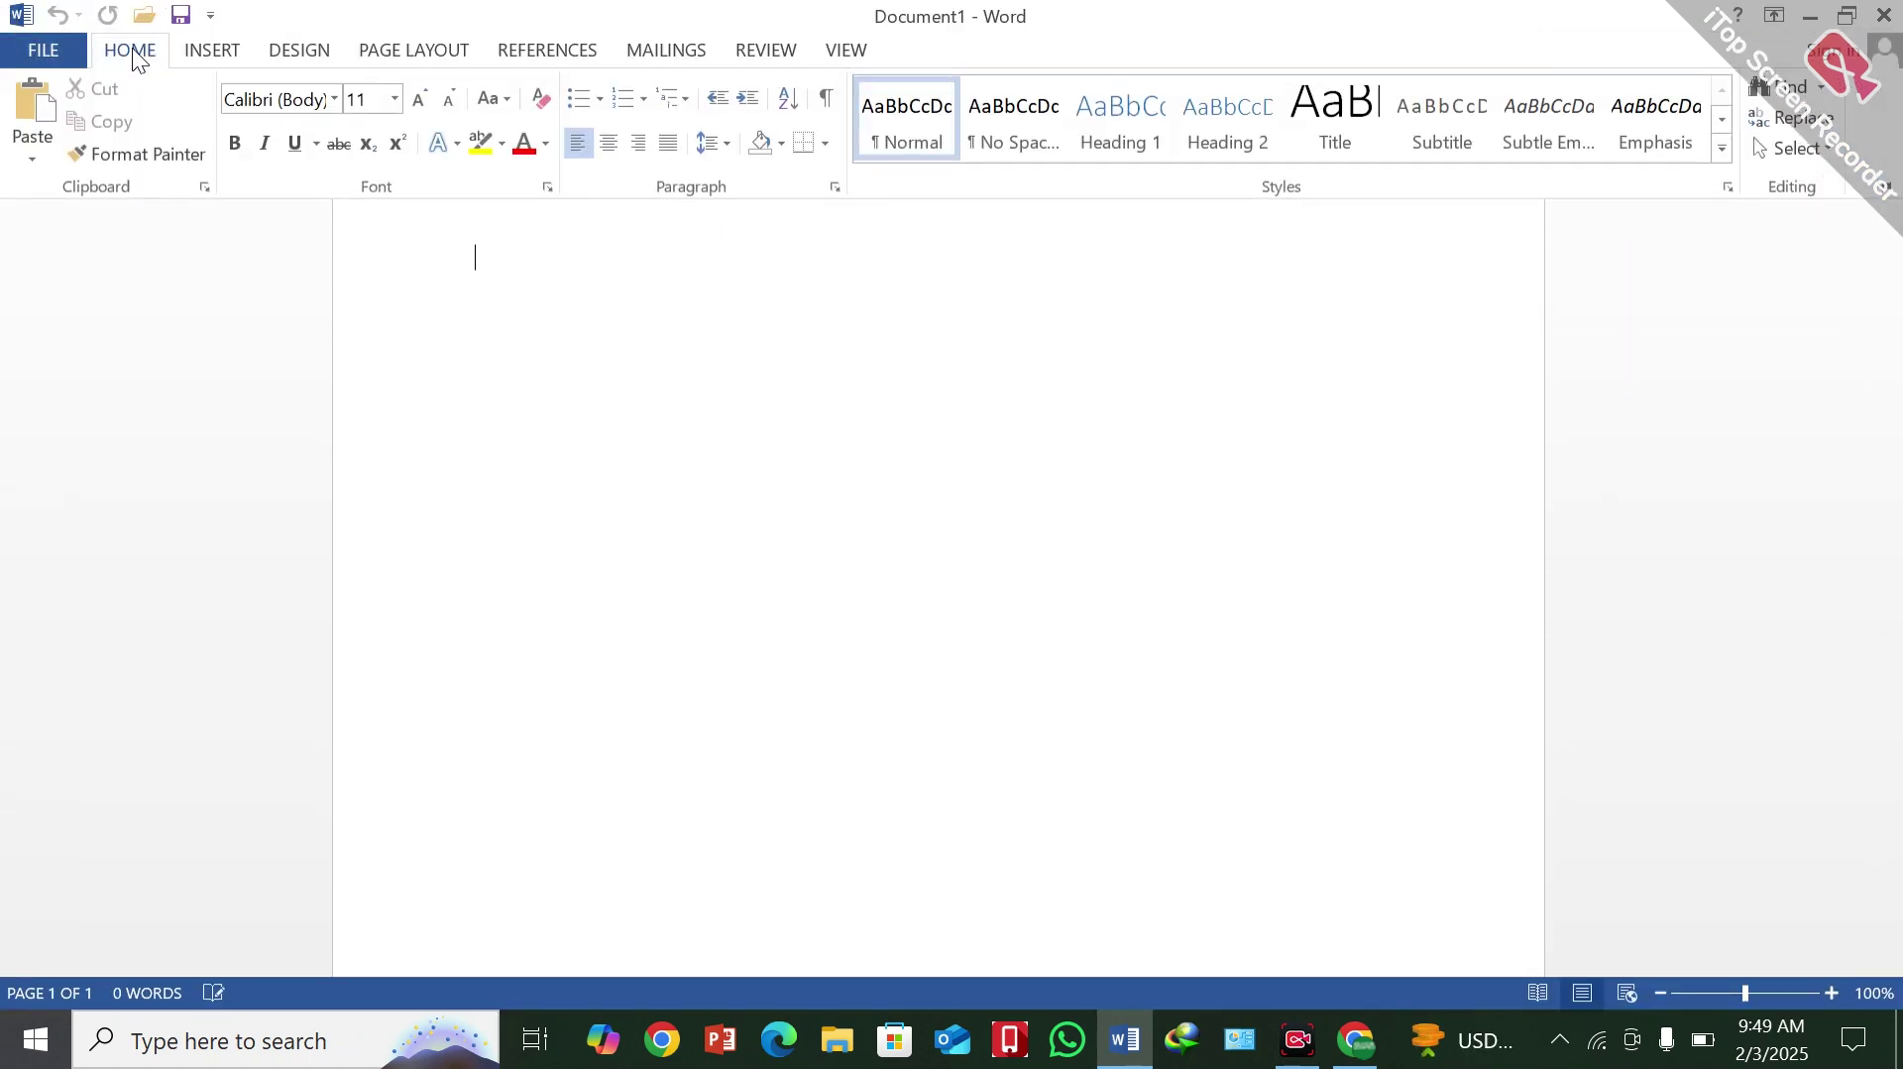
pyautogui.click(198, 51)
pyautogui.click(291, 56)
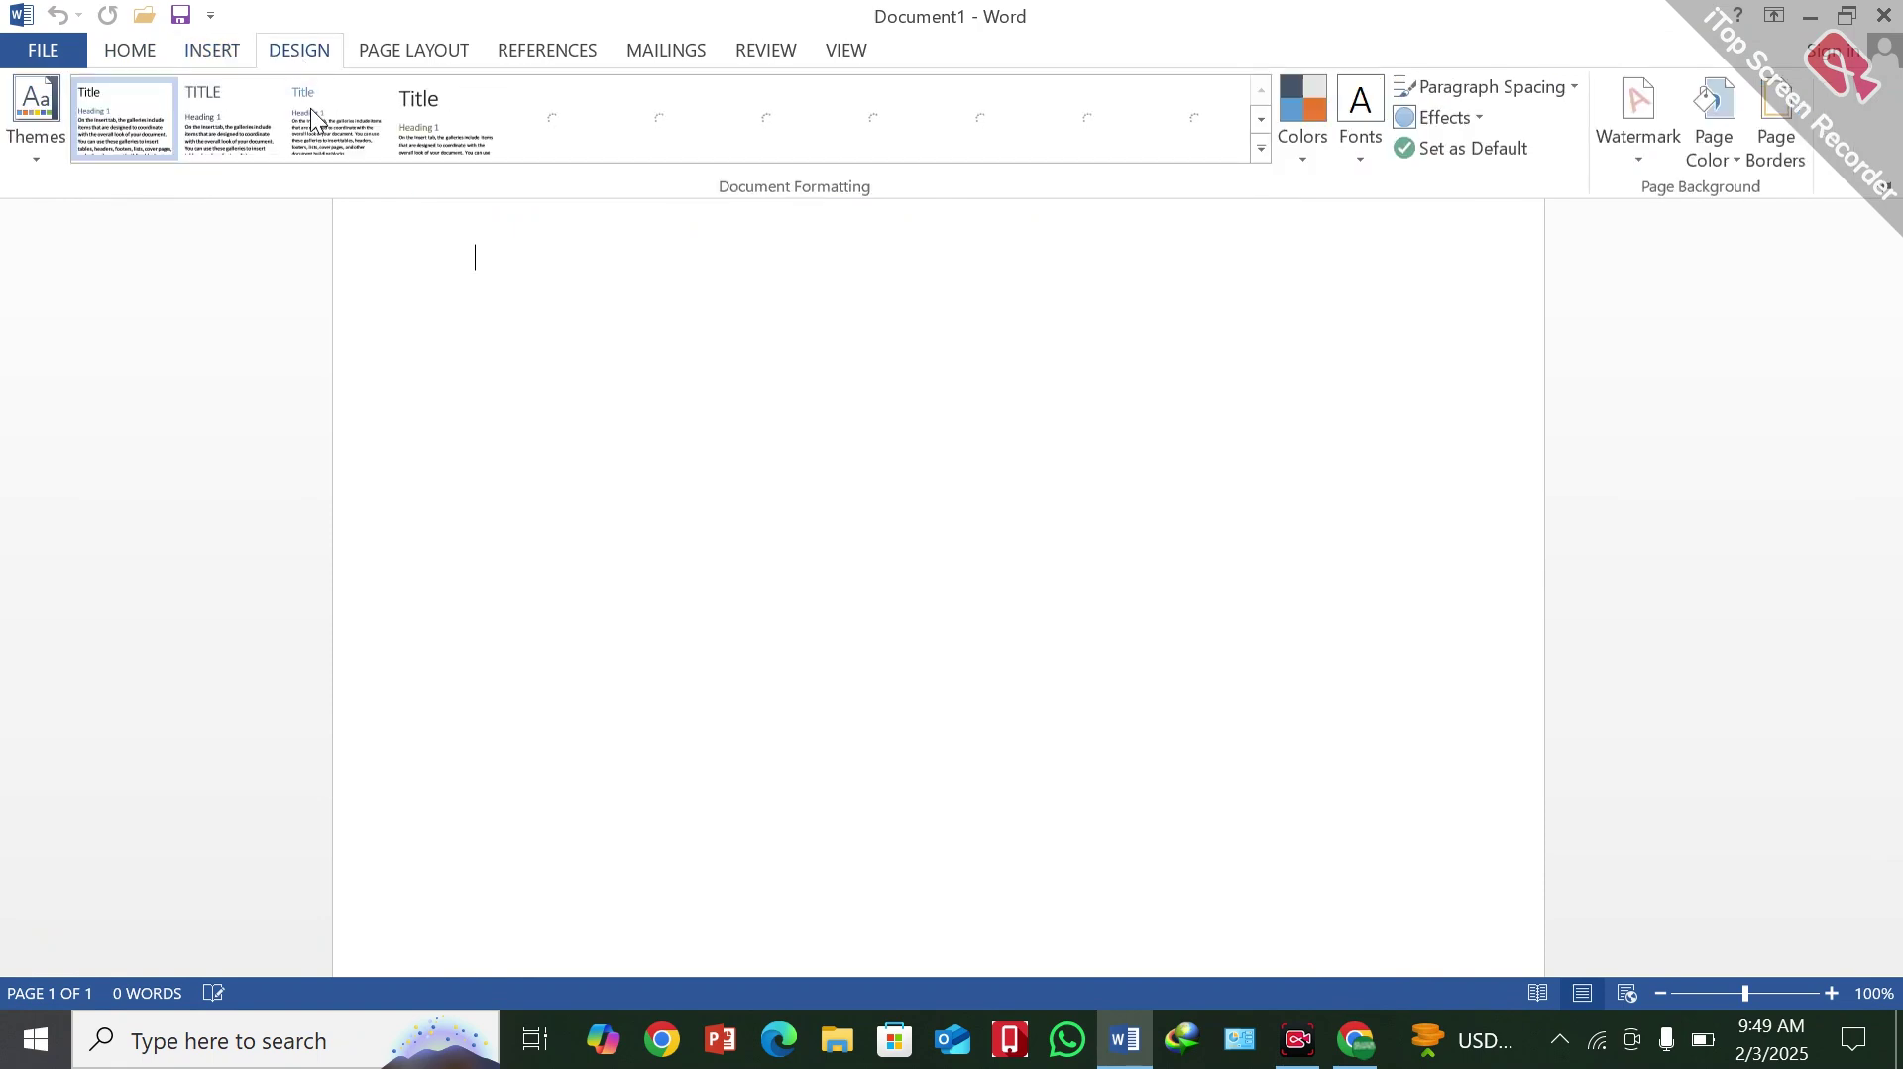
pyautogui.click(55, 50)
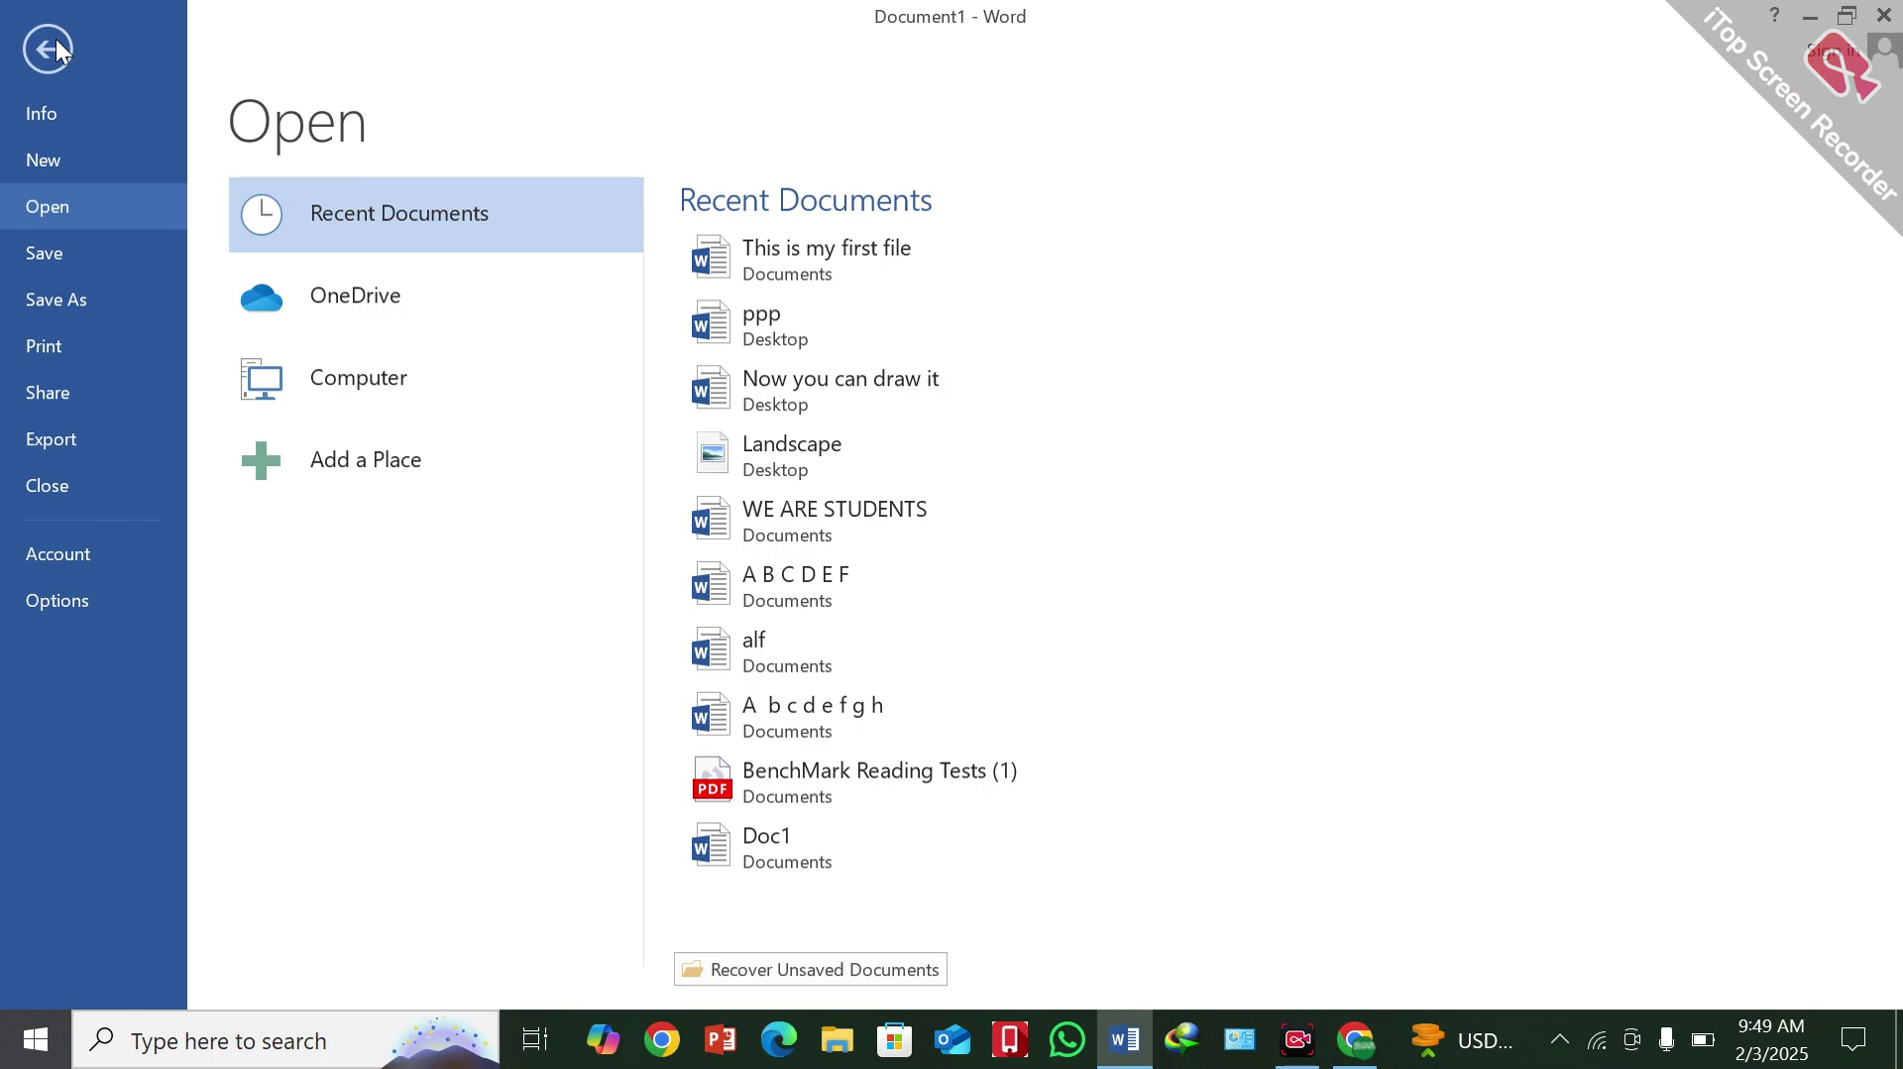
pyautogui.click(56, 50)
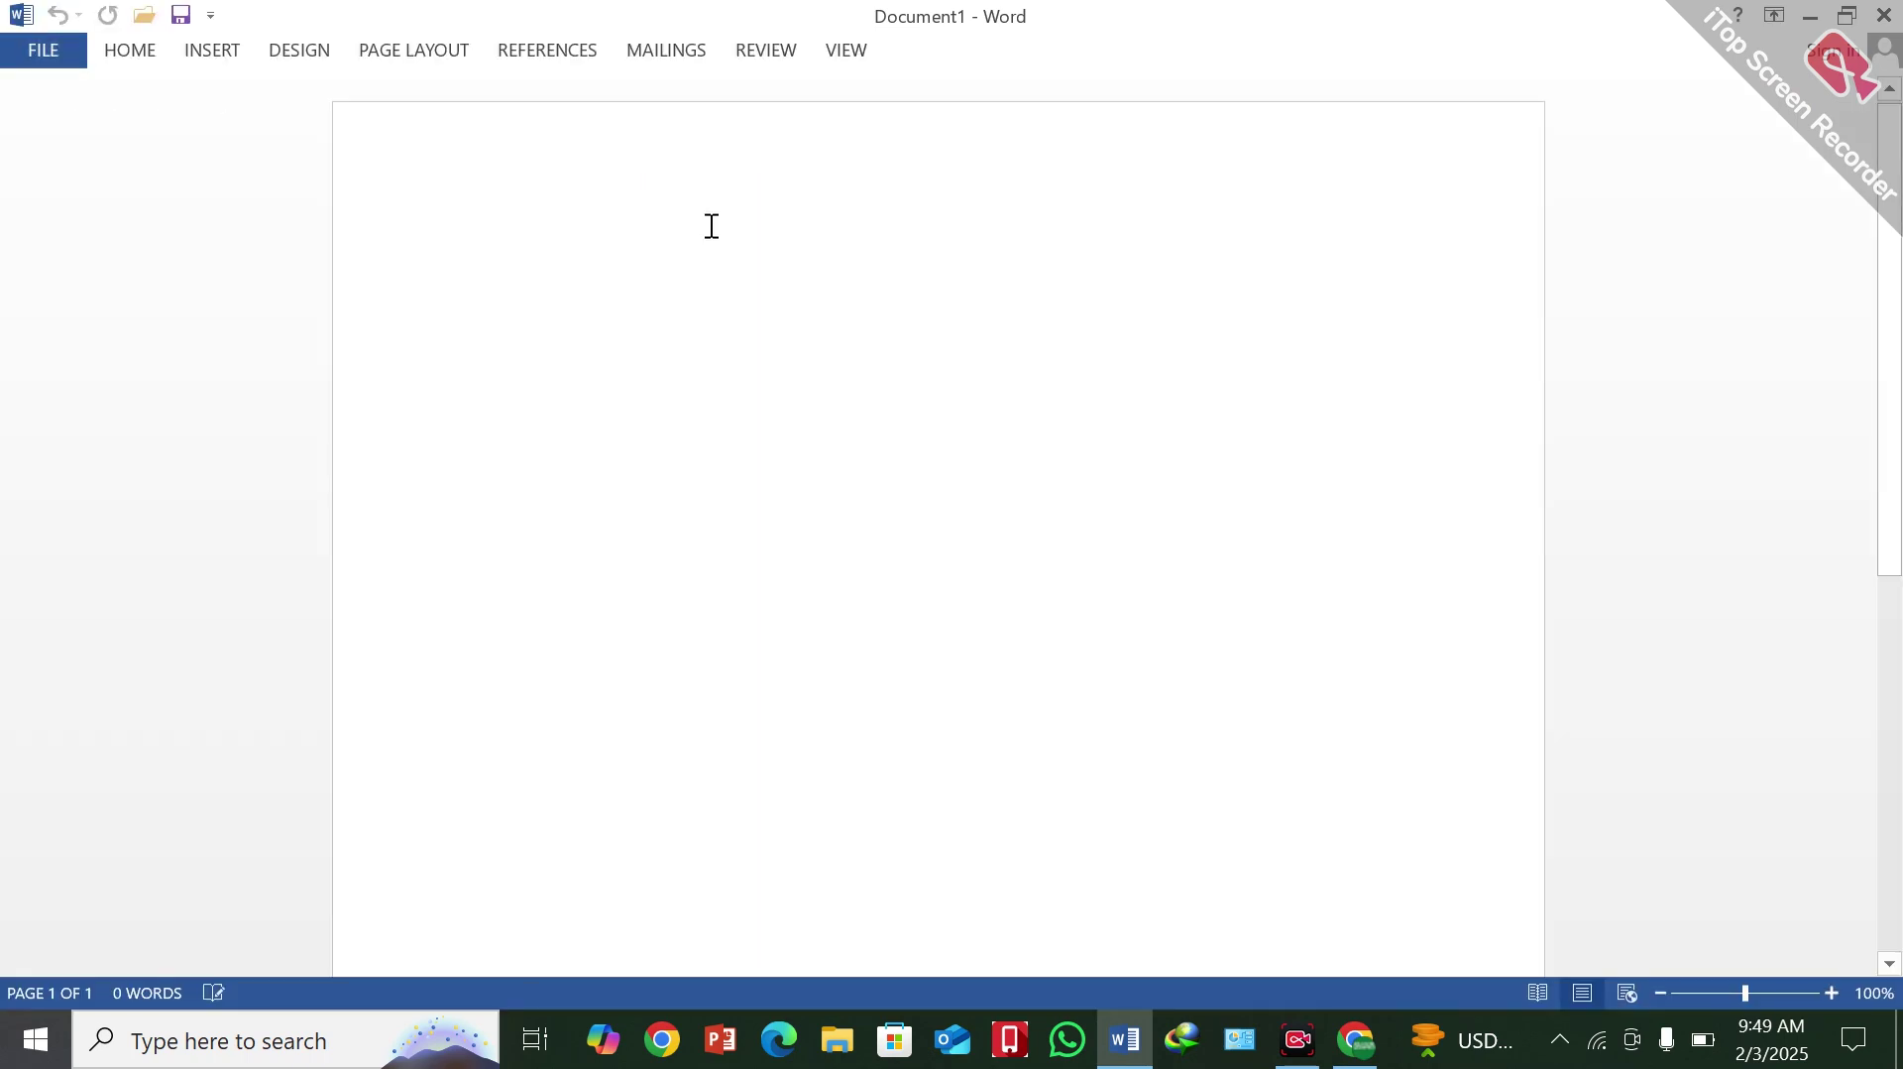
# Set the ribbon display to Show Tabs and Commands and return to the Home commands
pyautogui.click(1774, 18)
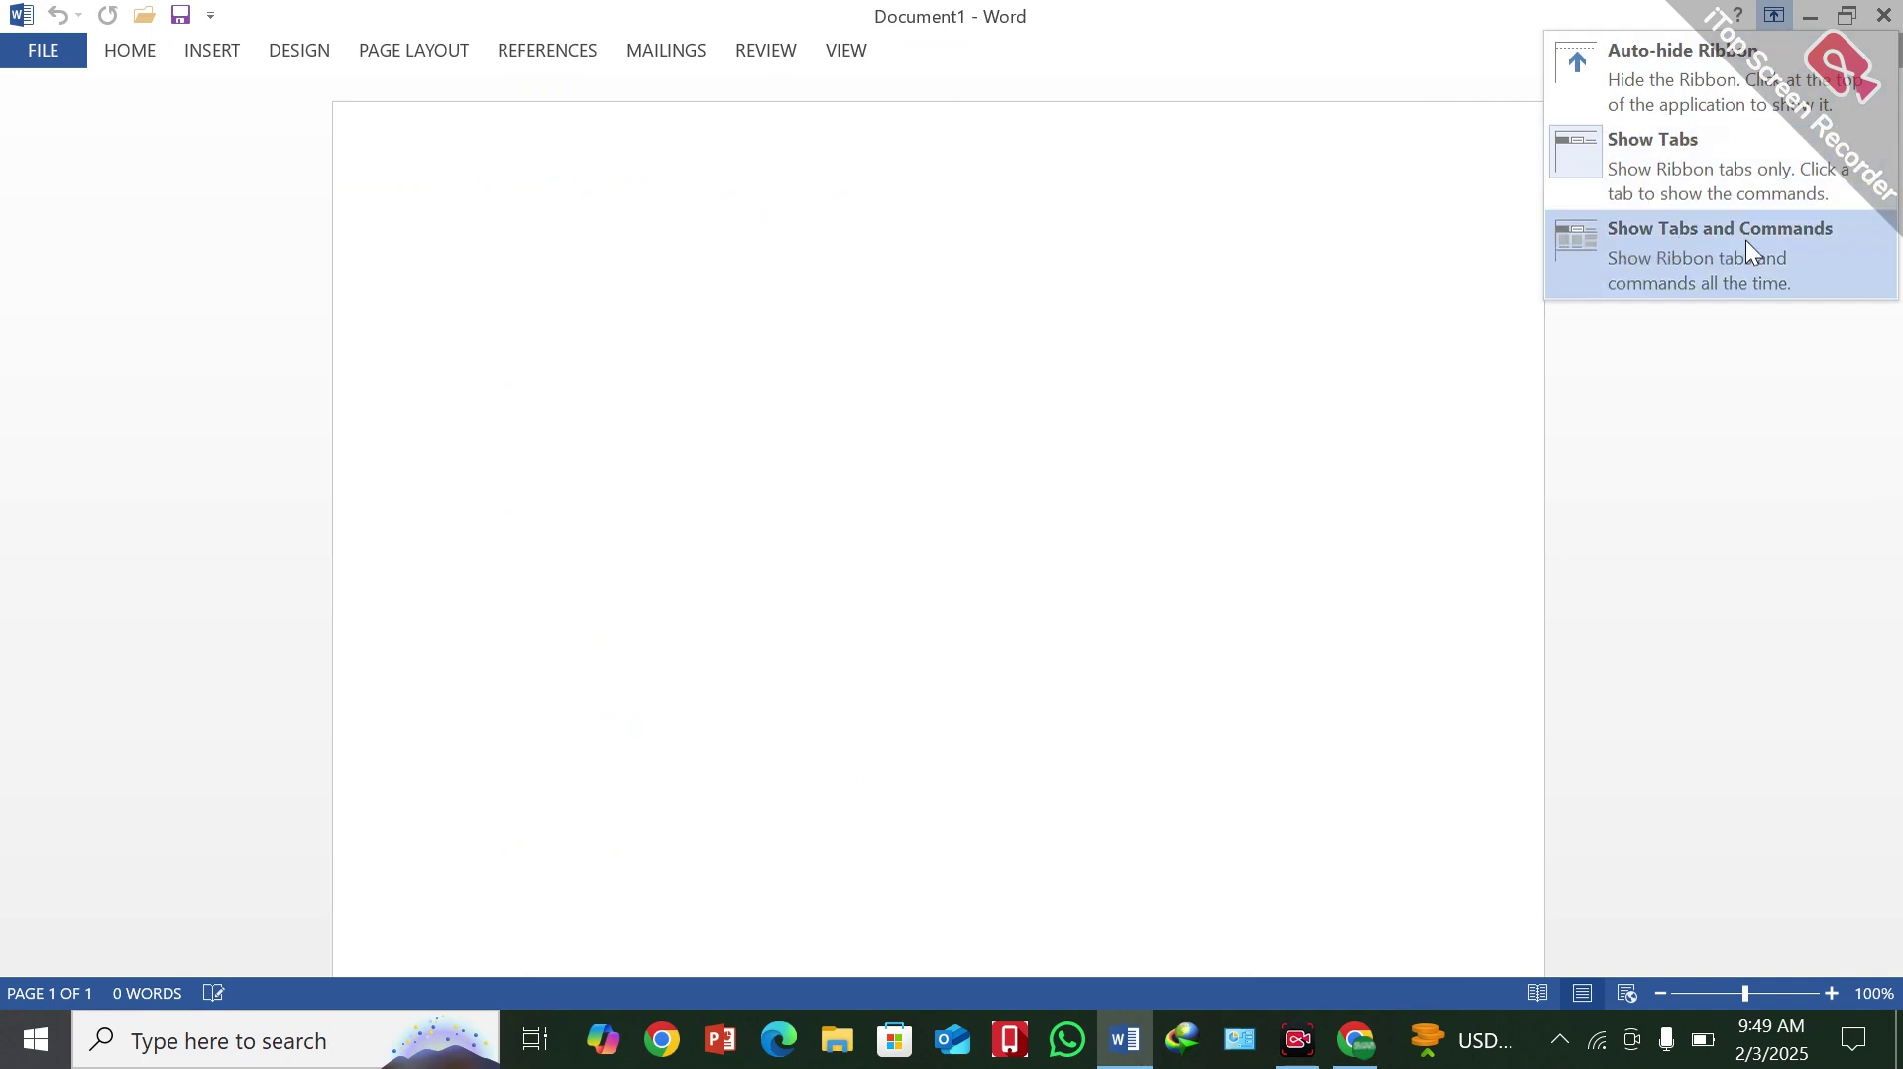
pyautogui.click(1685, 228)
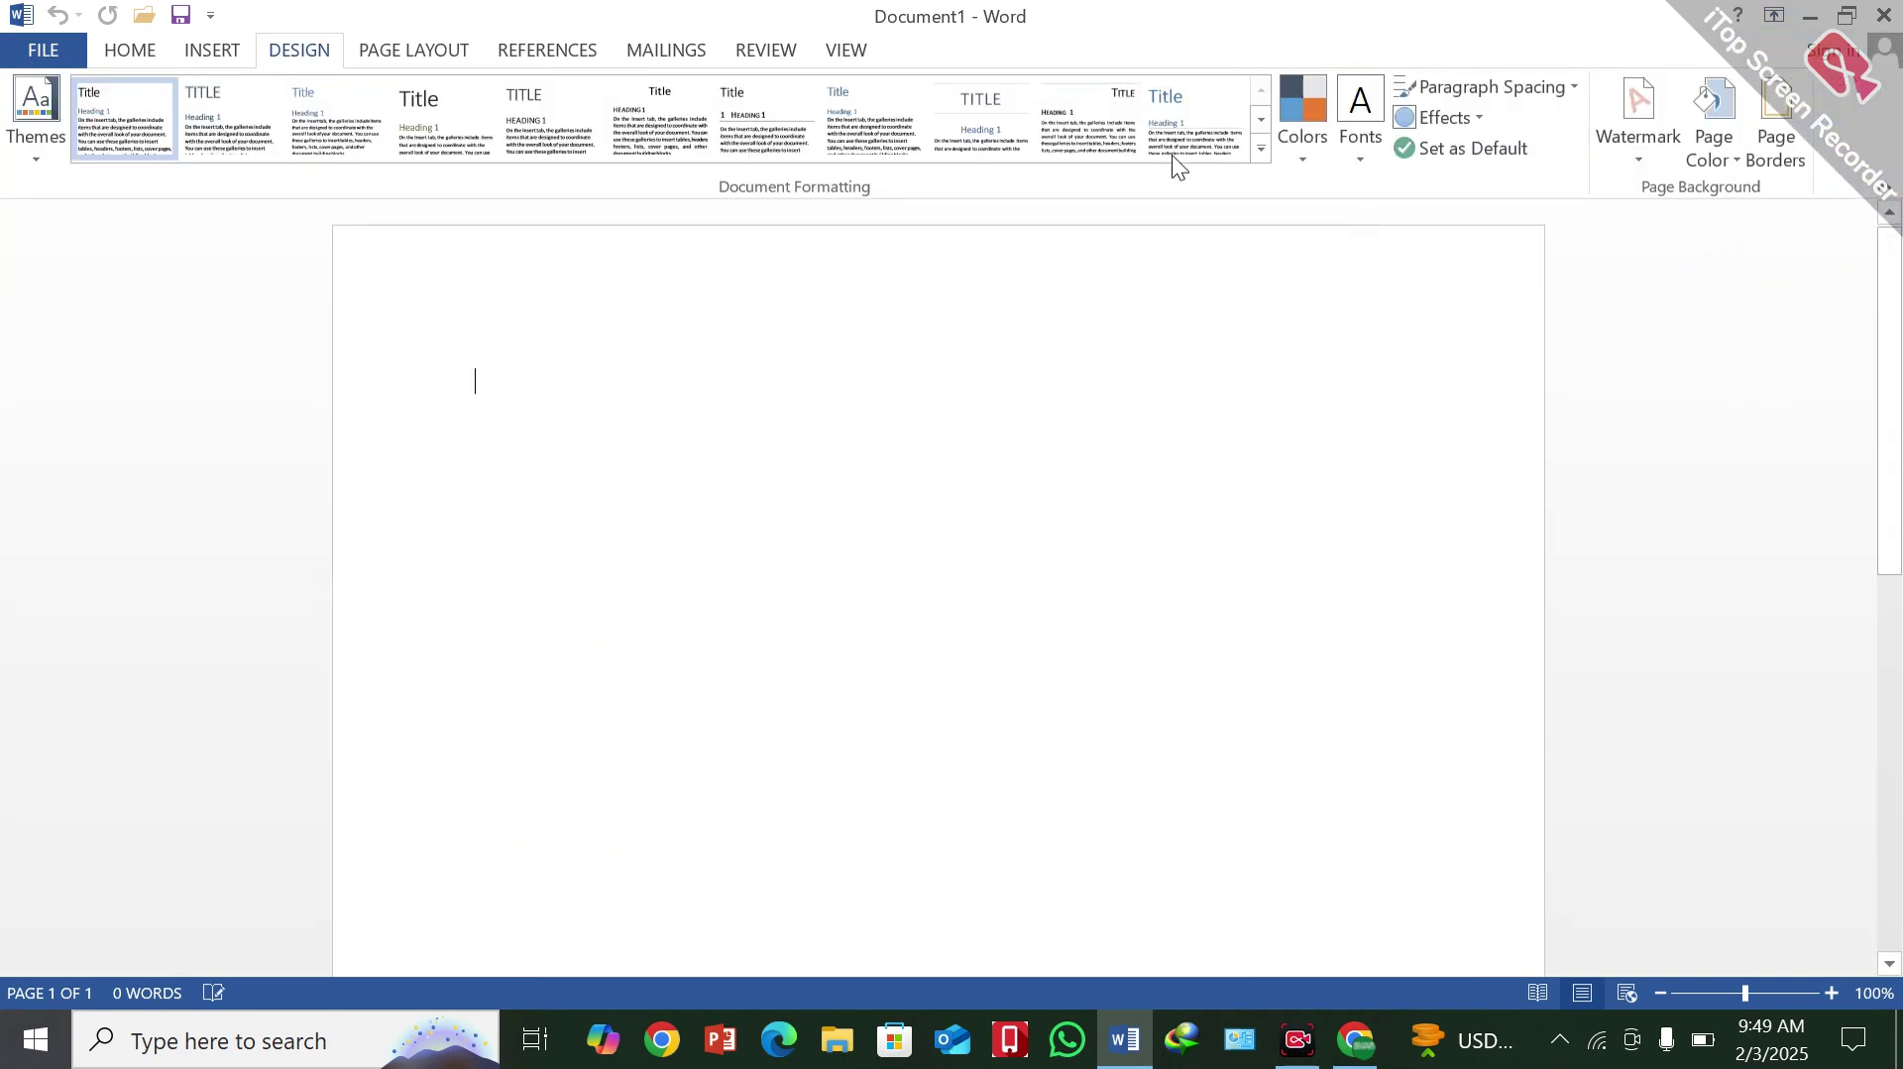
pyautogui.click(132, 57)
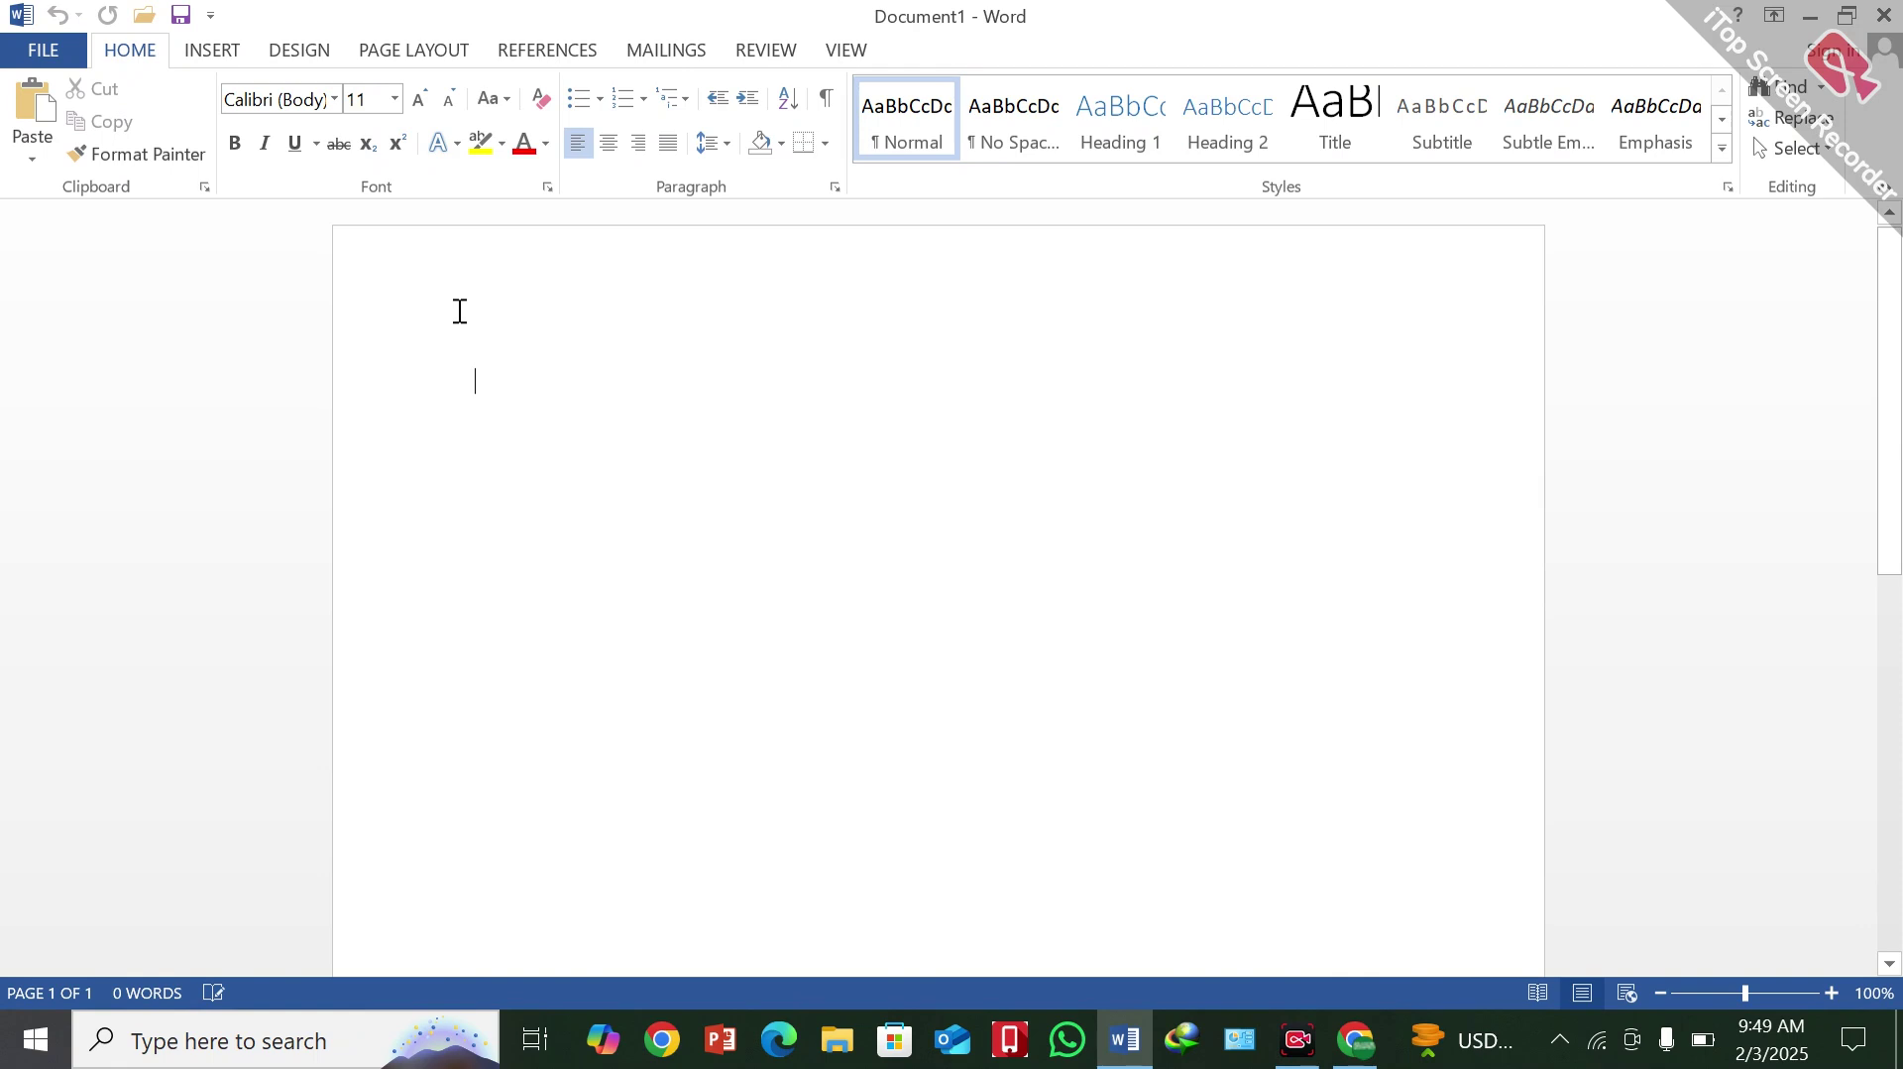
# Enter the text "We are Pakistani" on the first line of the blank document
pyautogui.write('We a')
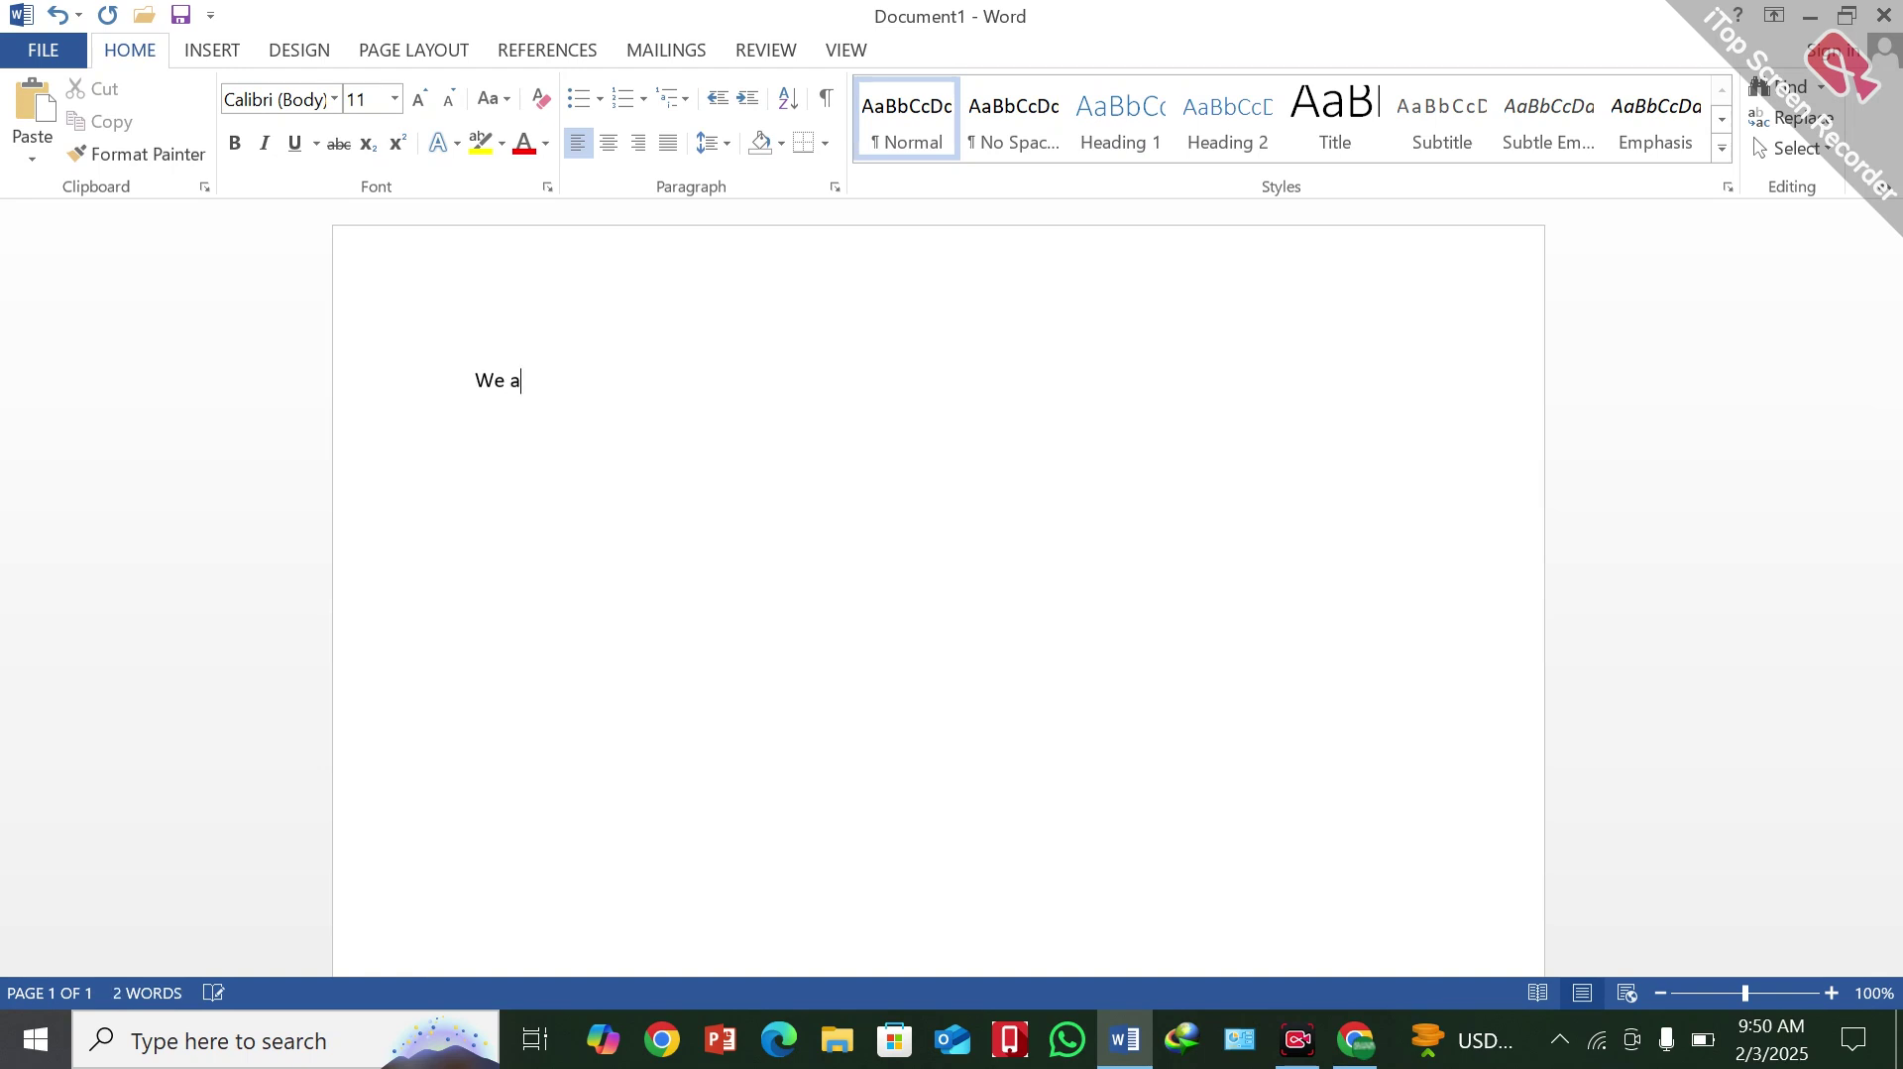
pyautogui.write('re')
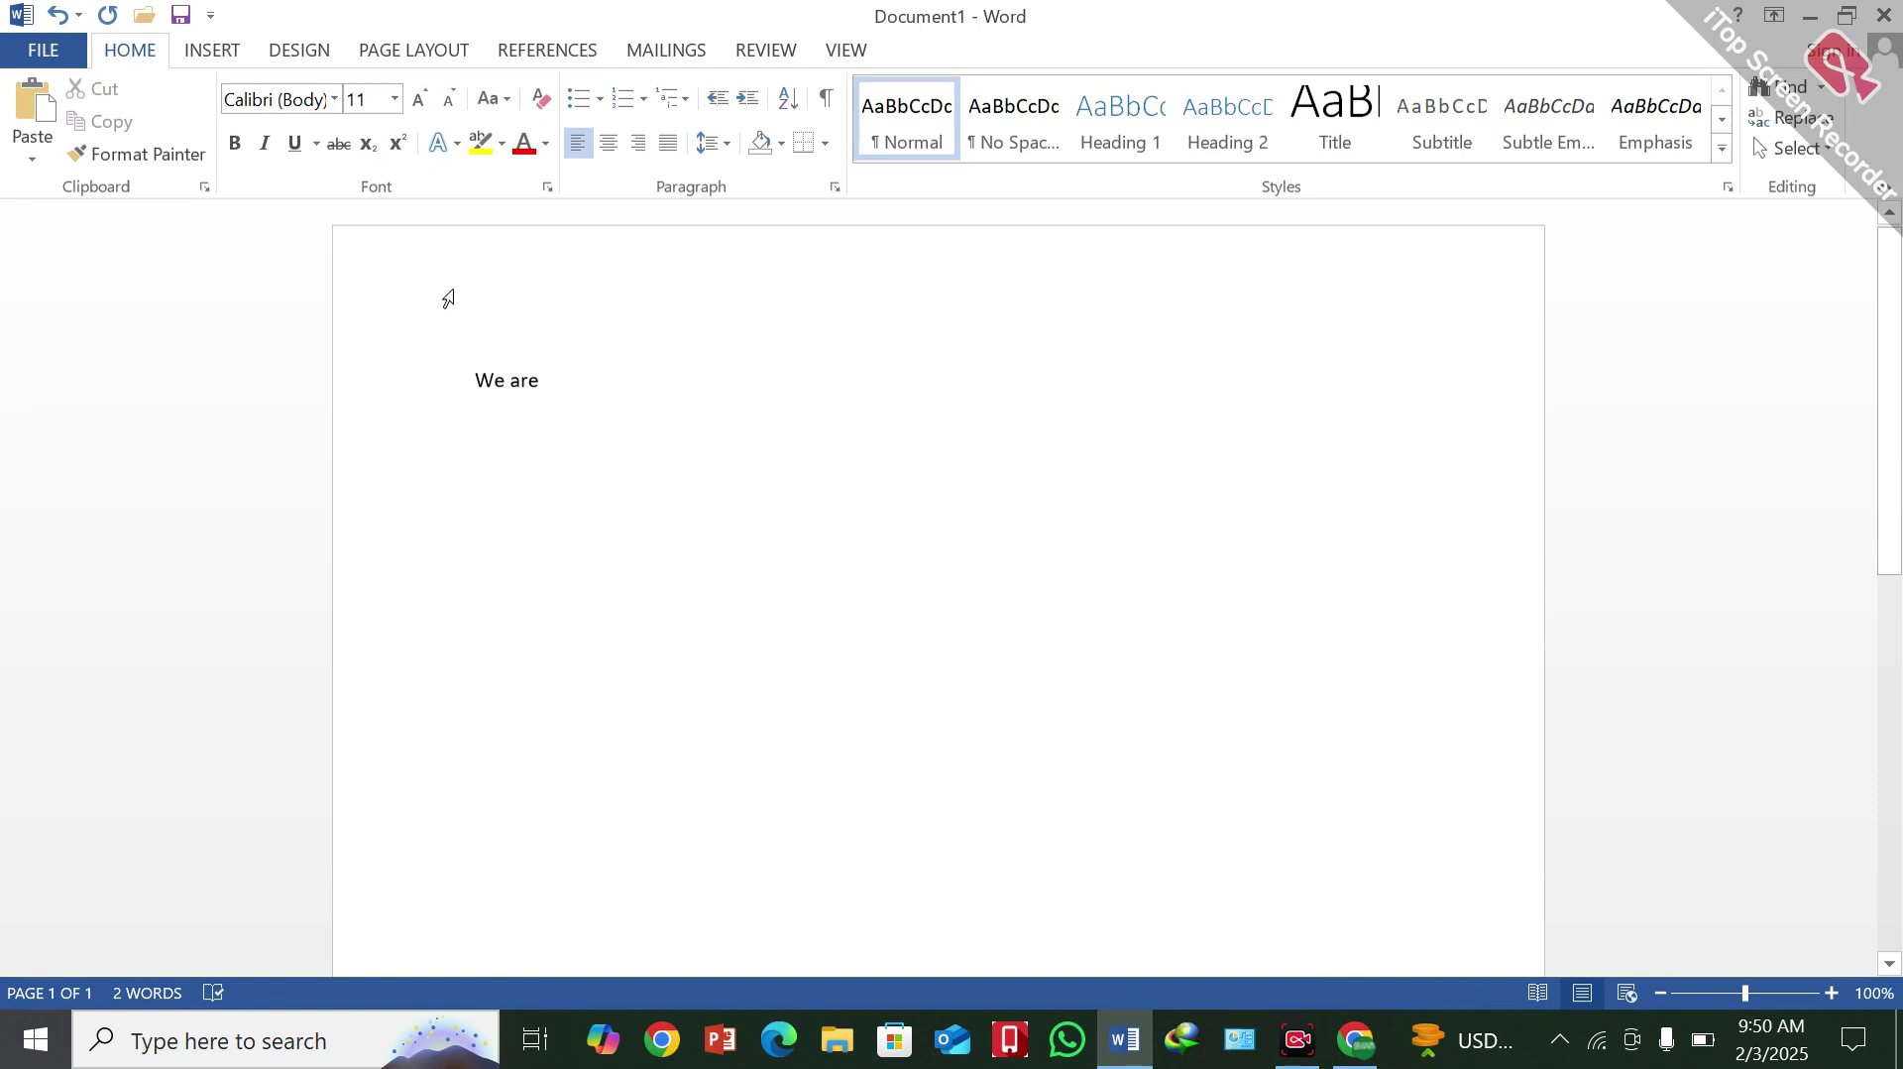
pyautogui.write(' Paki')
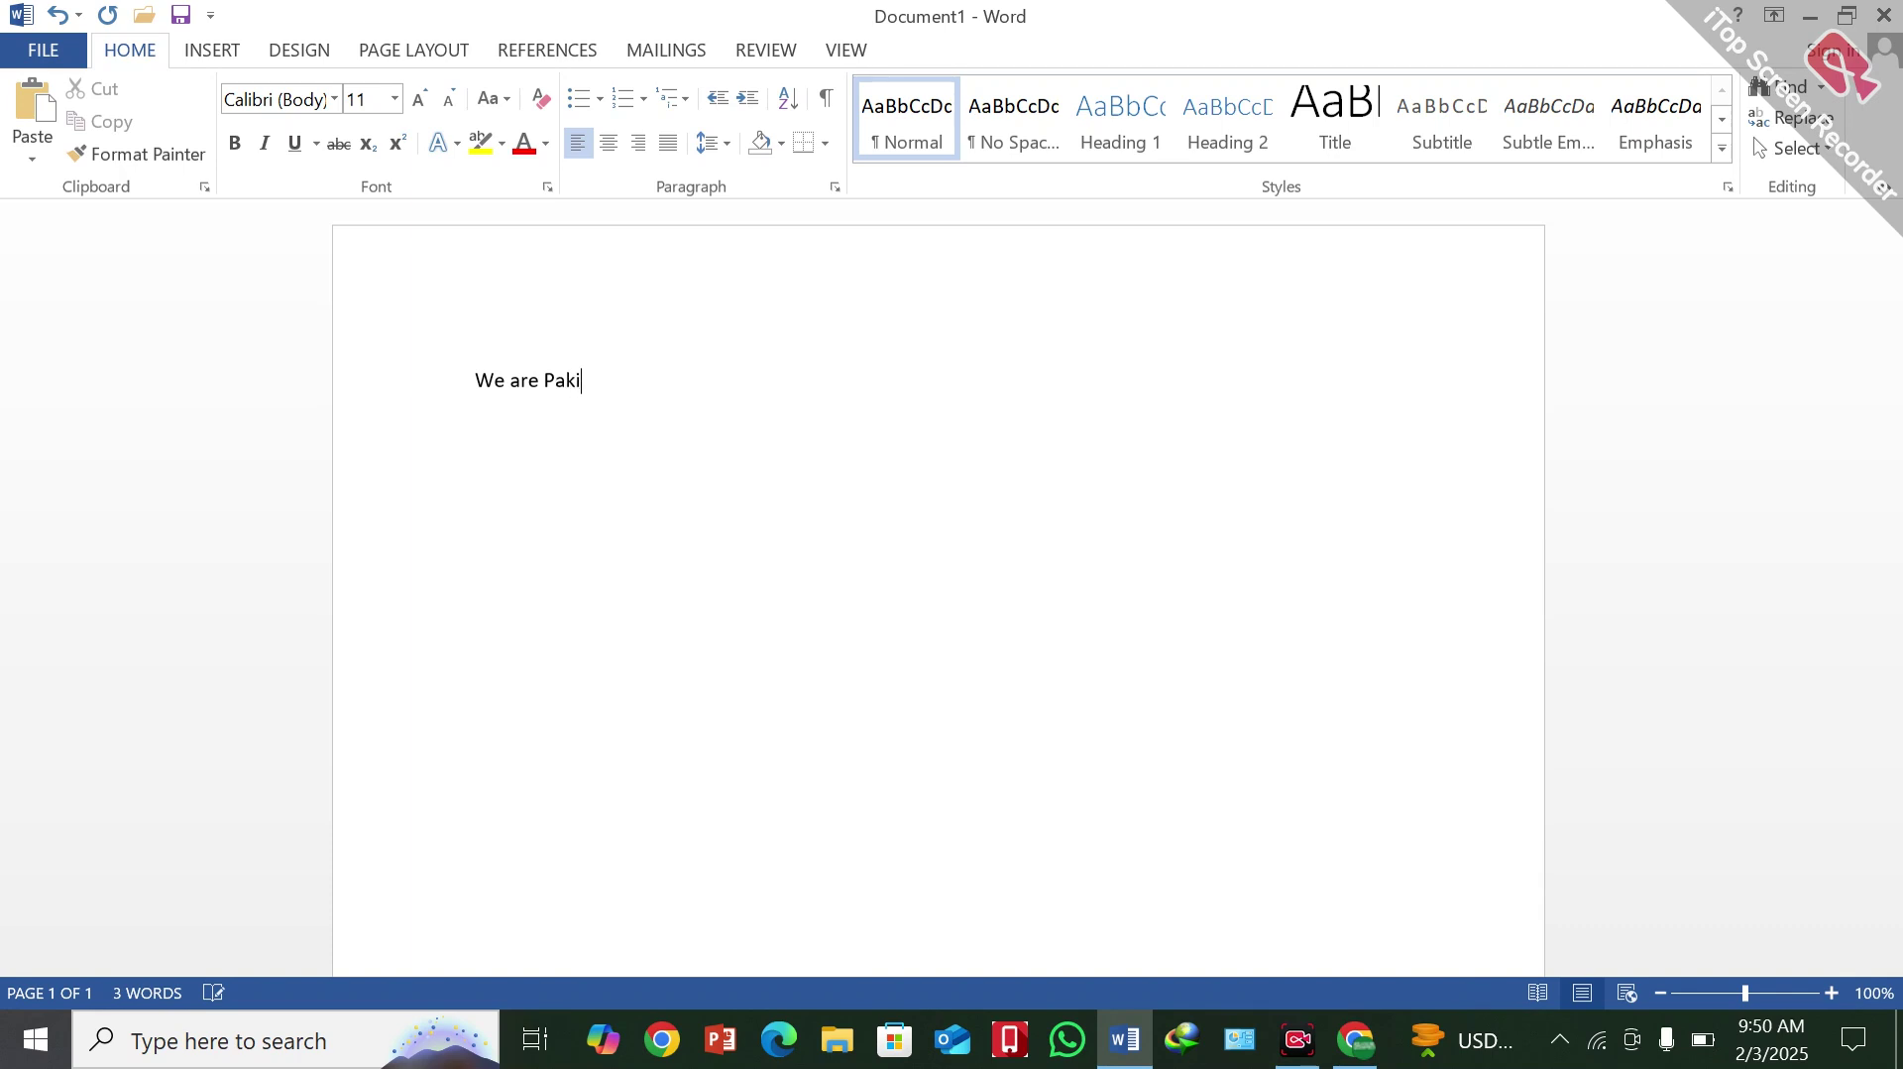
pyautogui.write('stani')
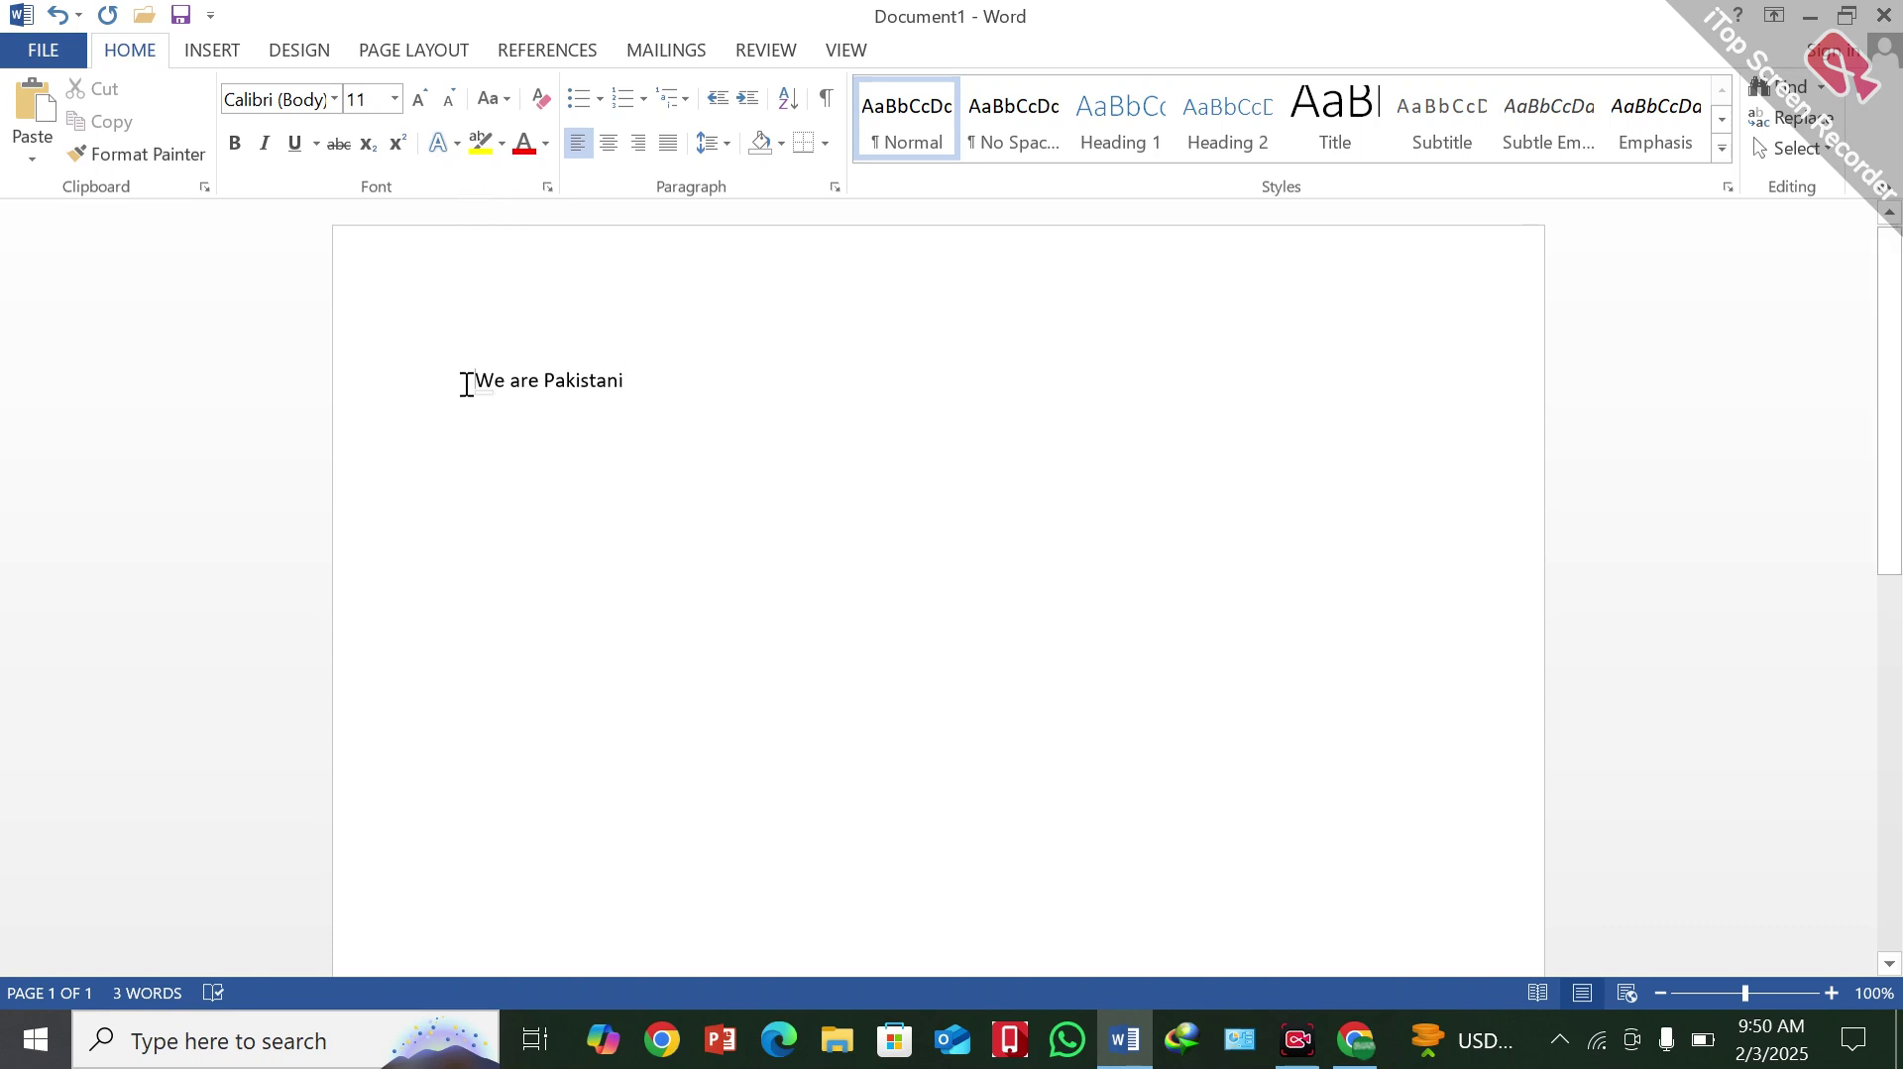
# Increase the font size of the line "We are Pakistani" to 28 and deselect the text
pyautogui.tripleClick(523, 383)
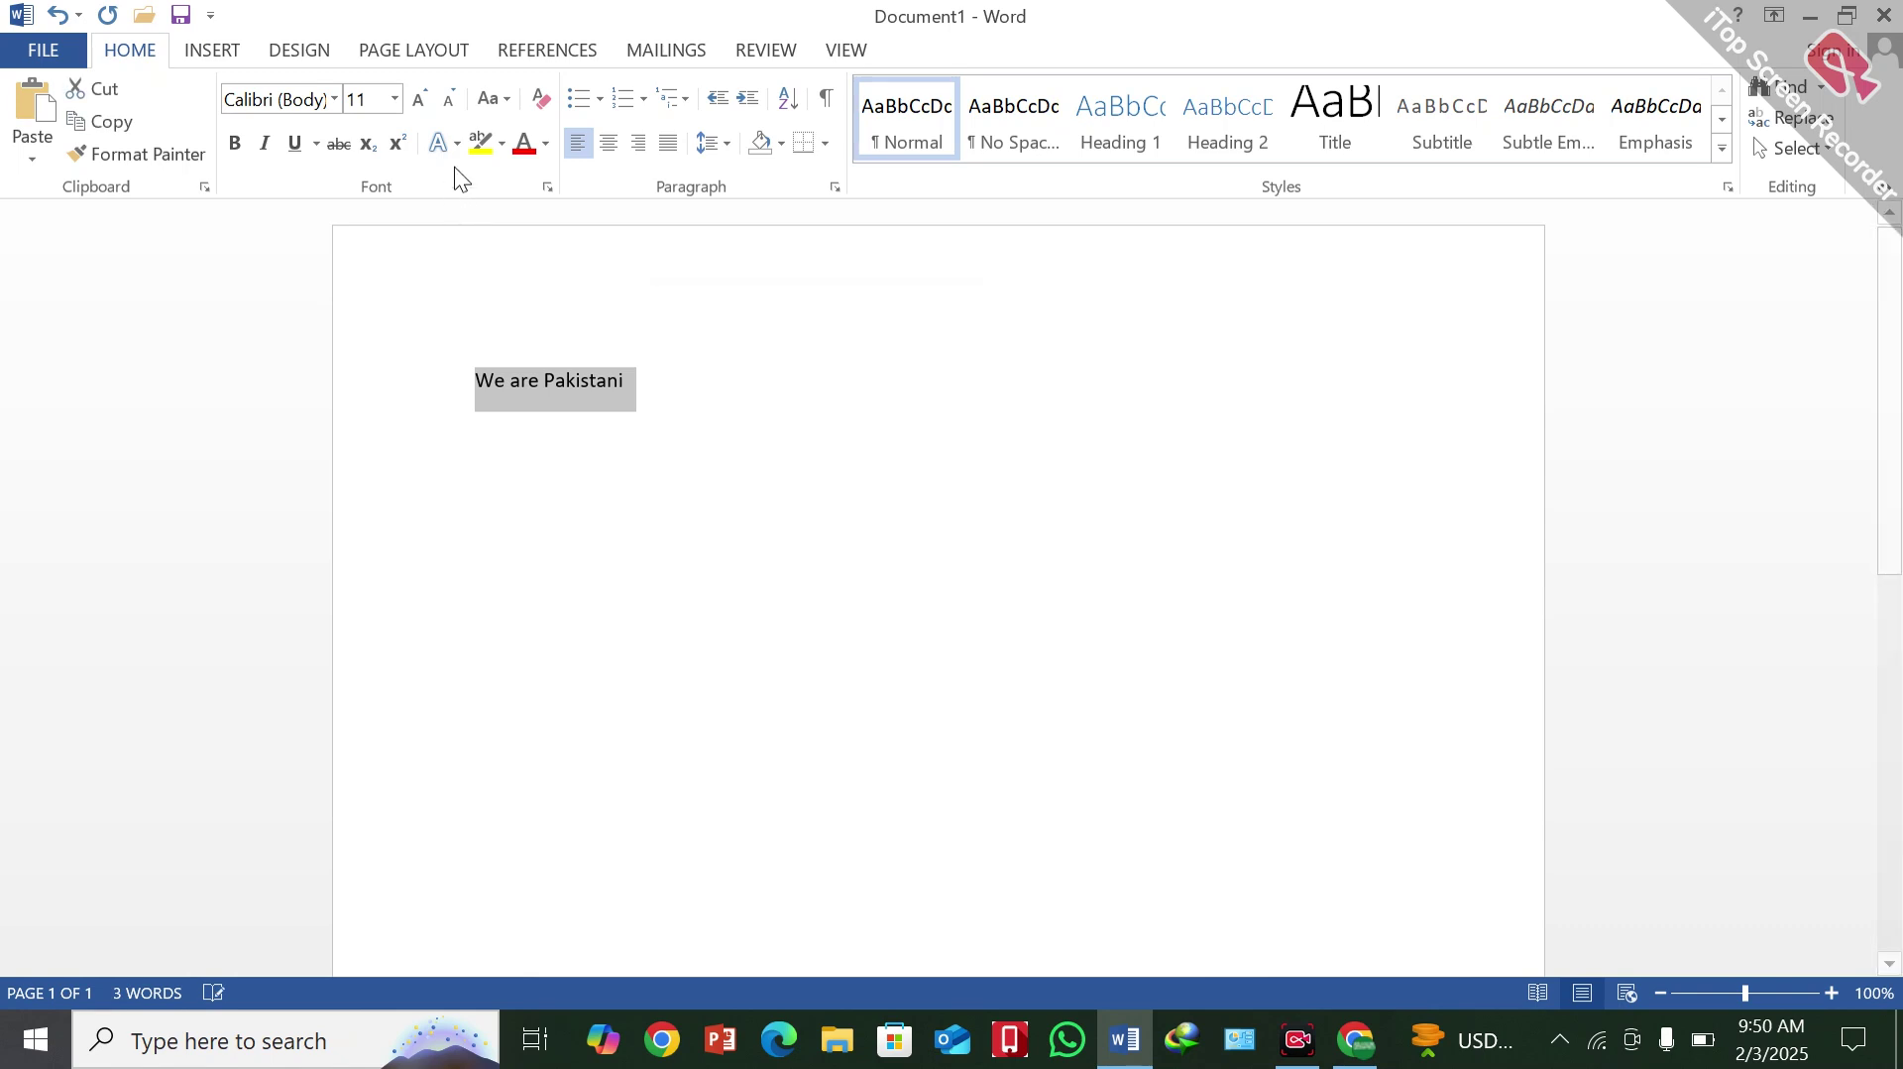
pyautogui.click(427, 99)
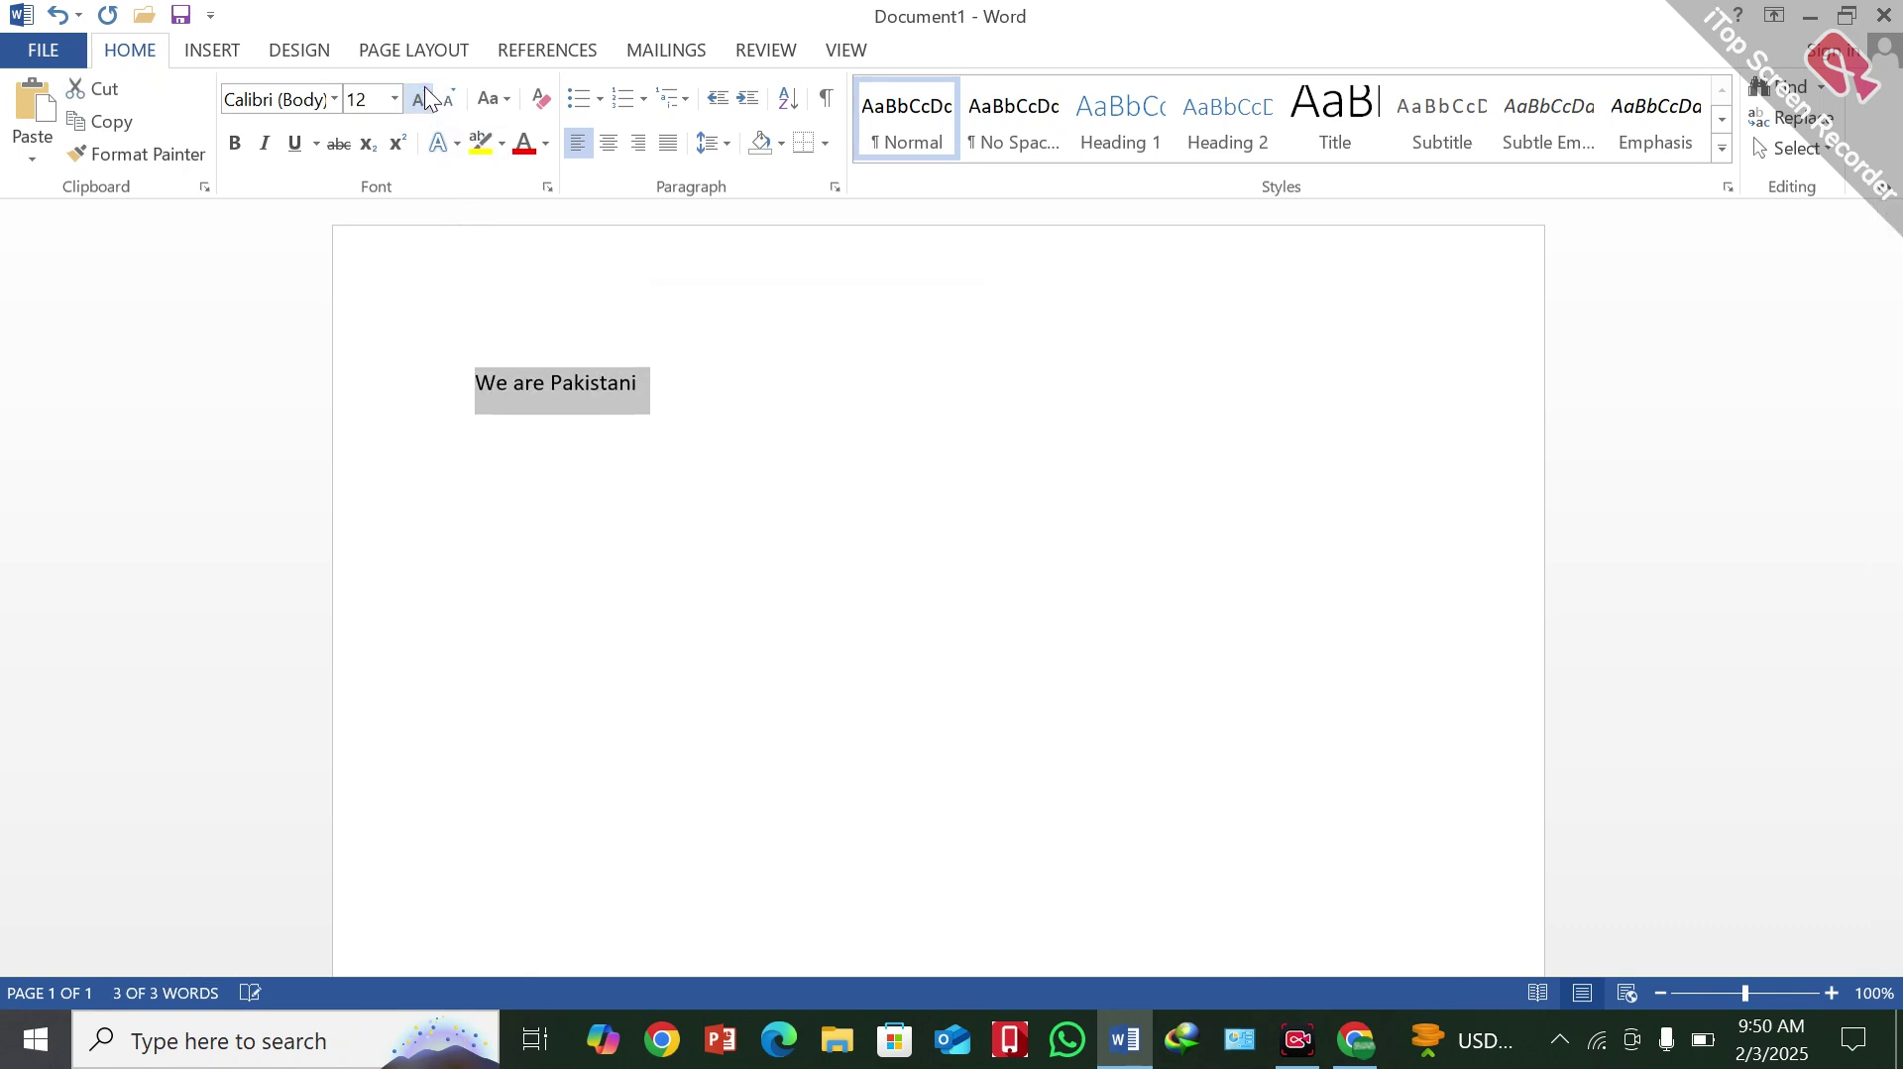
pyautogui.click(426, 99)
pyautogui.click(426, 99)
pyautogui.click(427, 99)
pyautogui.click(427, 100)
pyautogui.click(426, 99)
pyautogui.click(426, 99)
pyautogui.click(427, 99)
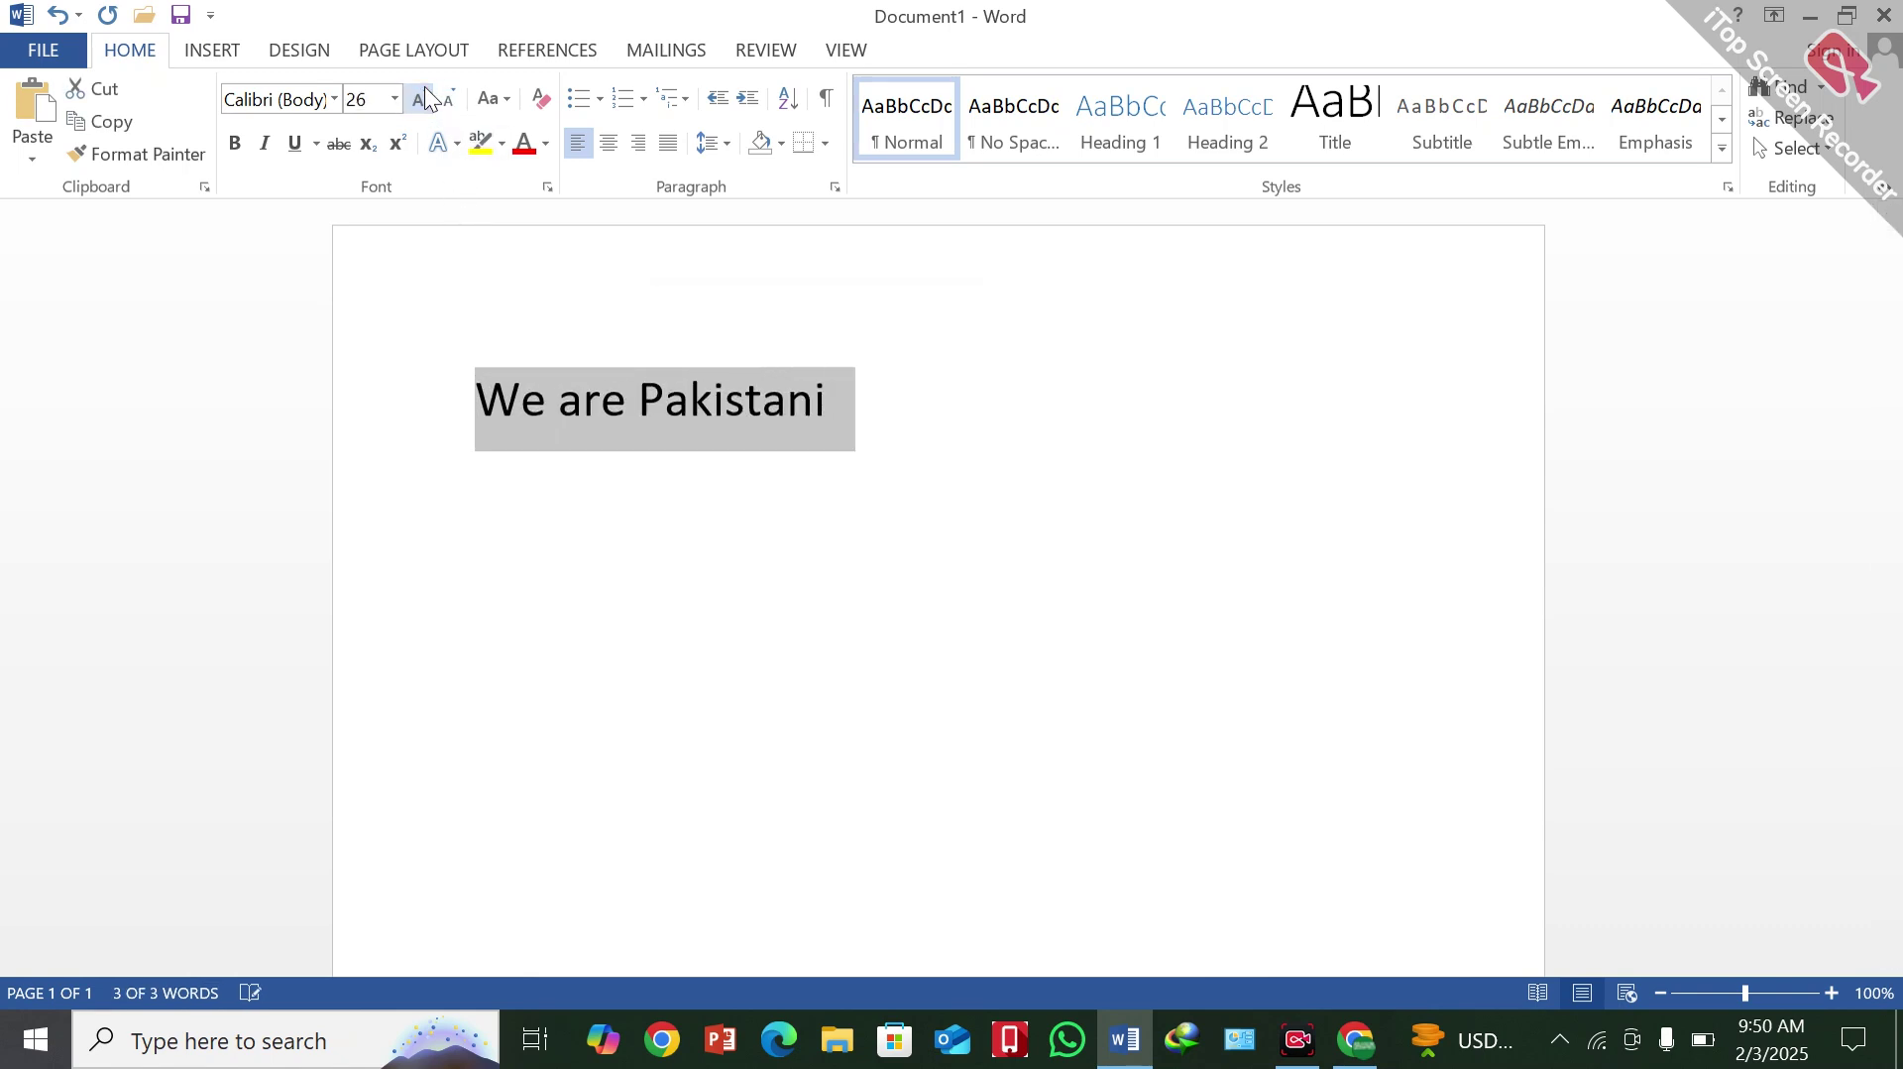
pyautogui.click(426, 99)
pyautogui.click(878, 595)
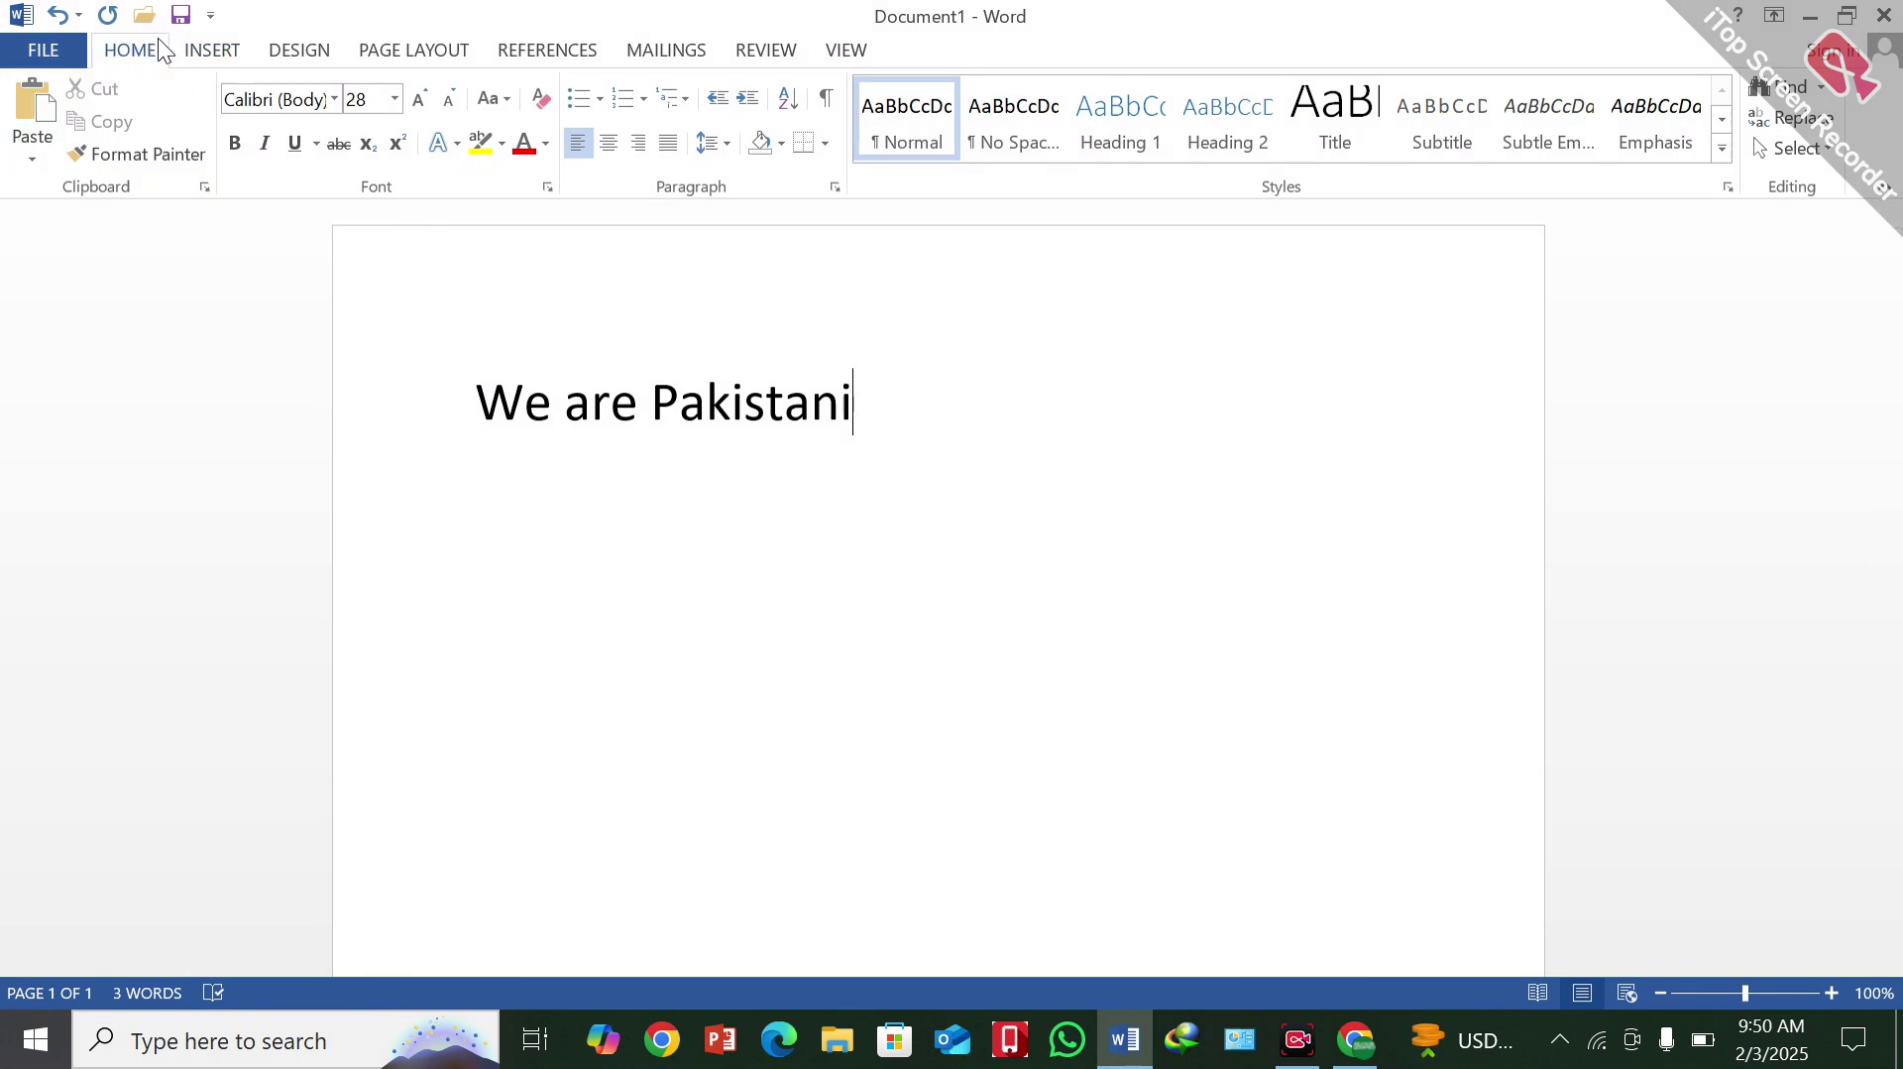
# Look at the Insert commands, return to the Home commands and cut the word "are" from the line "We are Pakistani"
pyautogui.click(212, 48)
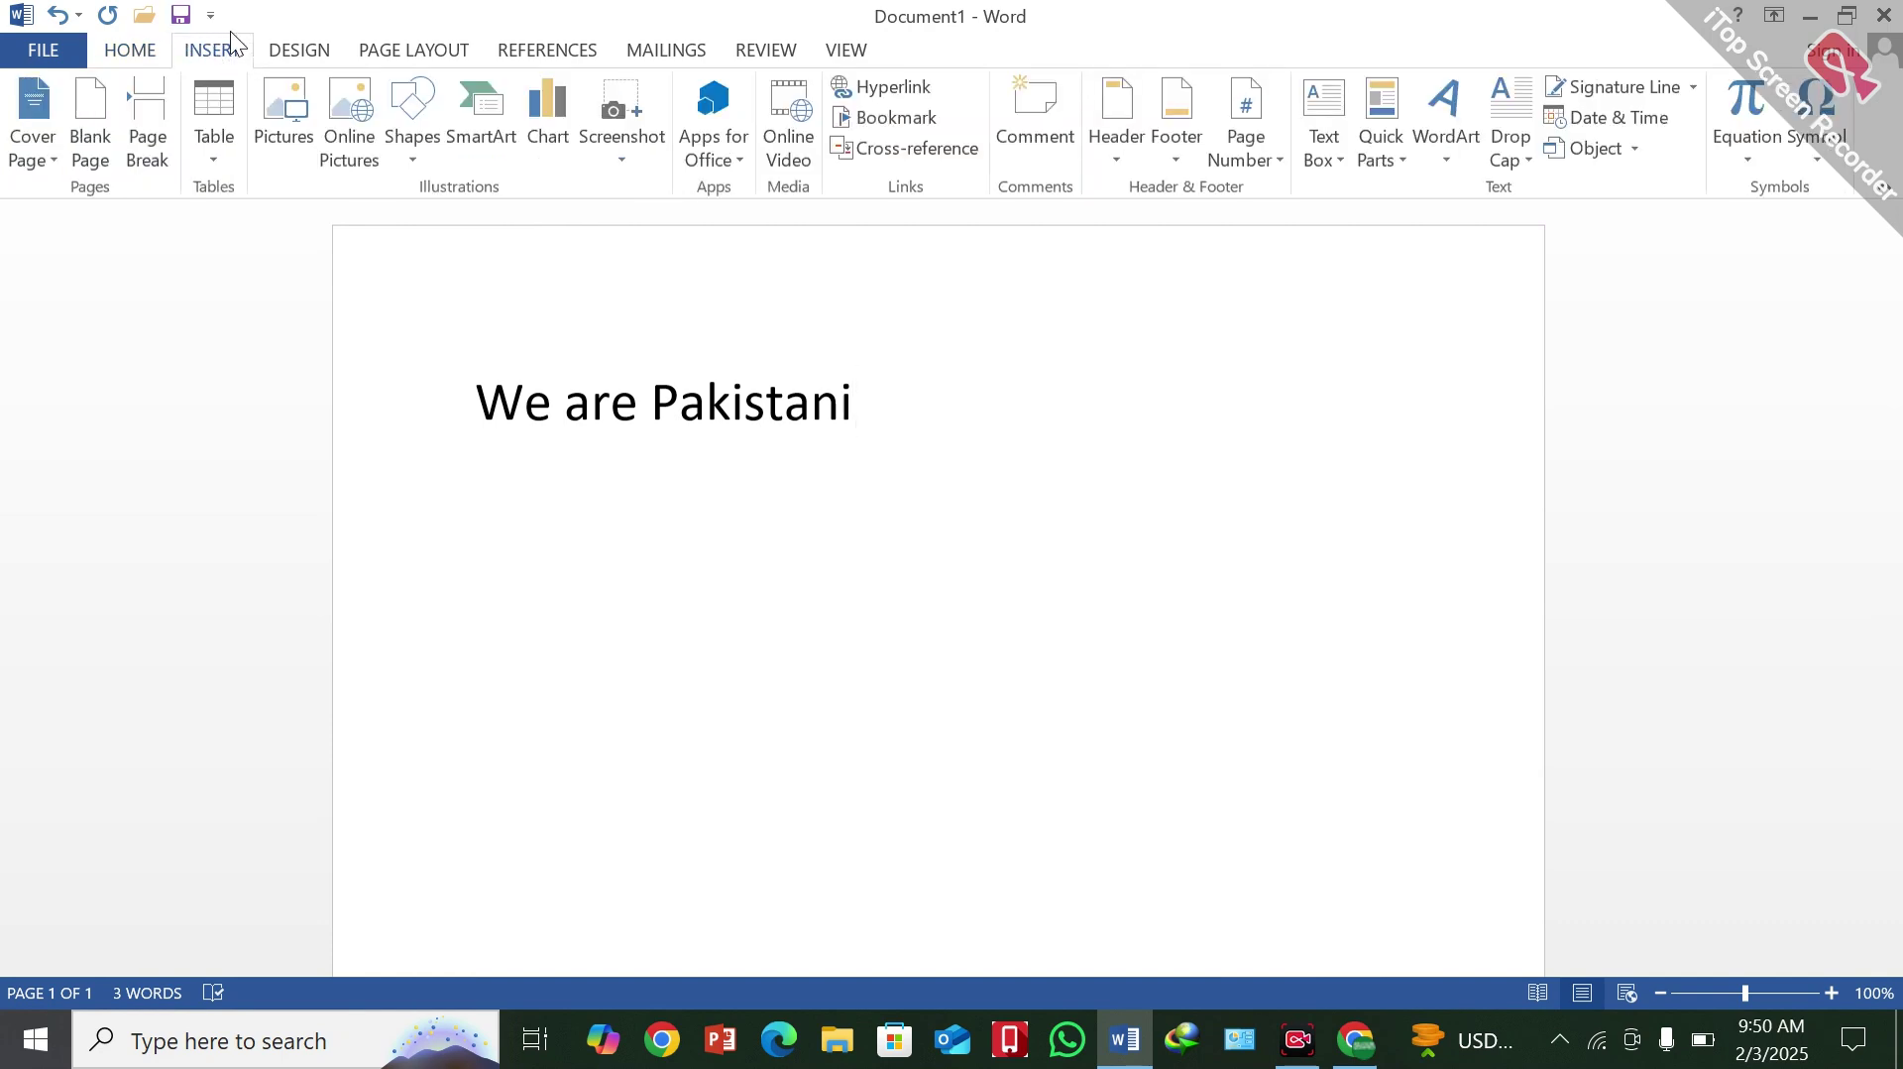
pyautogui.click(123, 56)
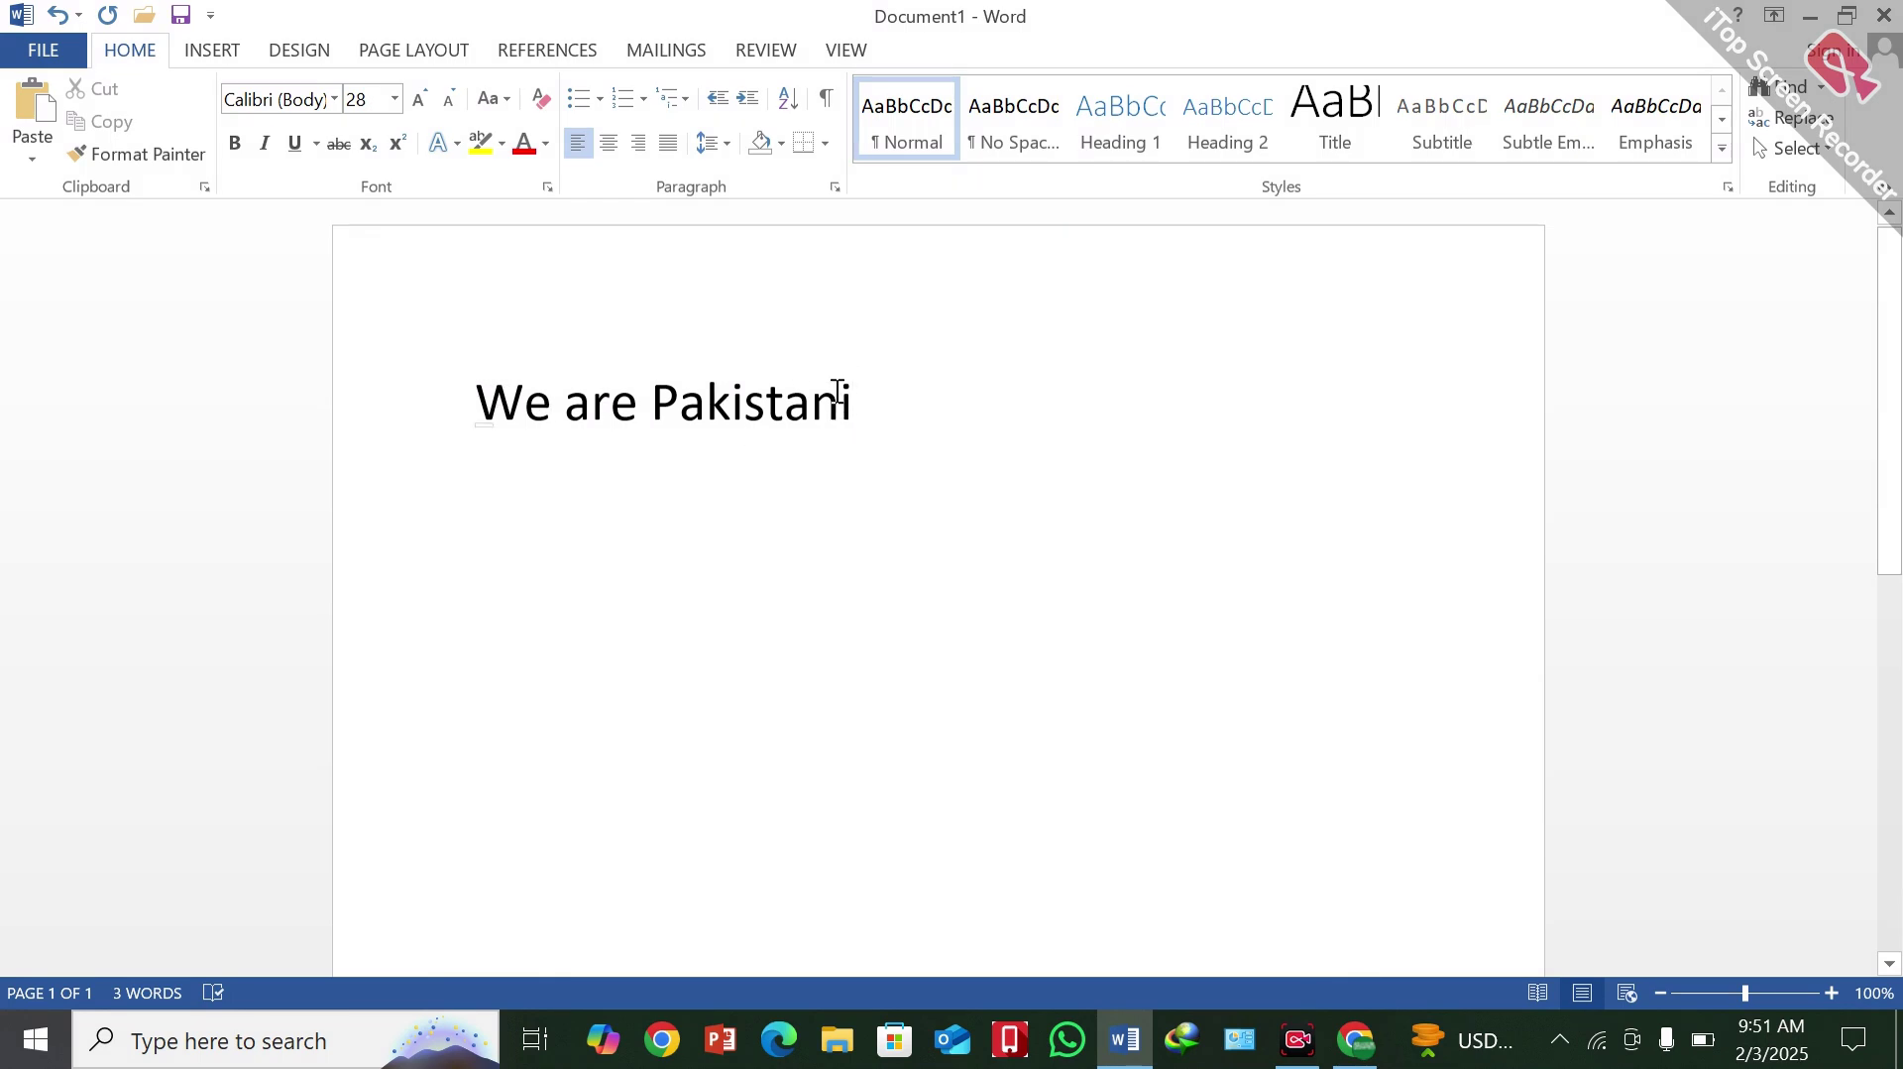
pyautogui.click(641, 404)
pyautogui.moveTo(641, 404); pyautogui.dragTo(556, 418)
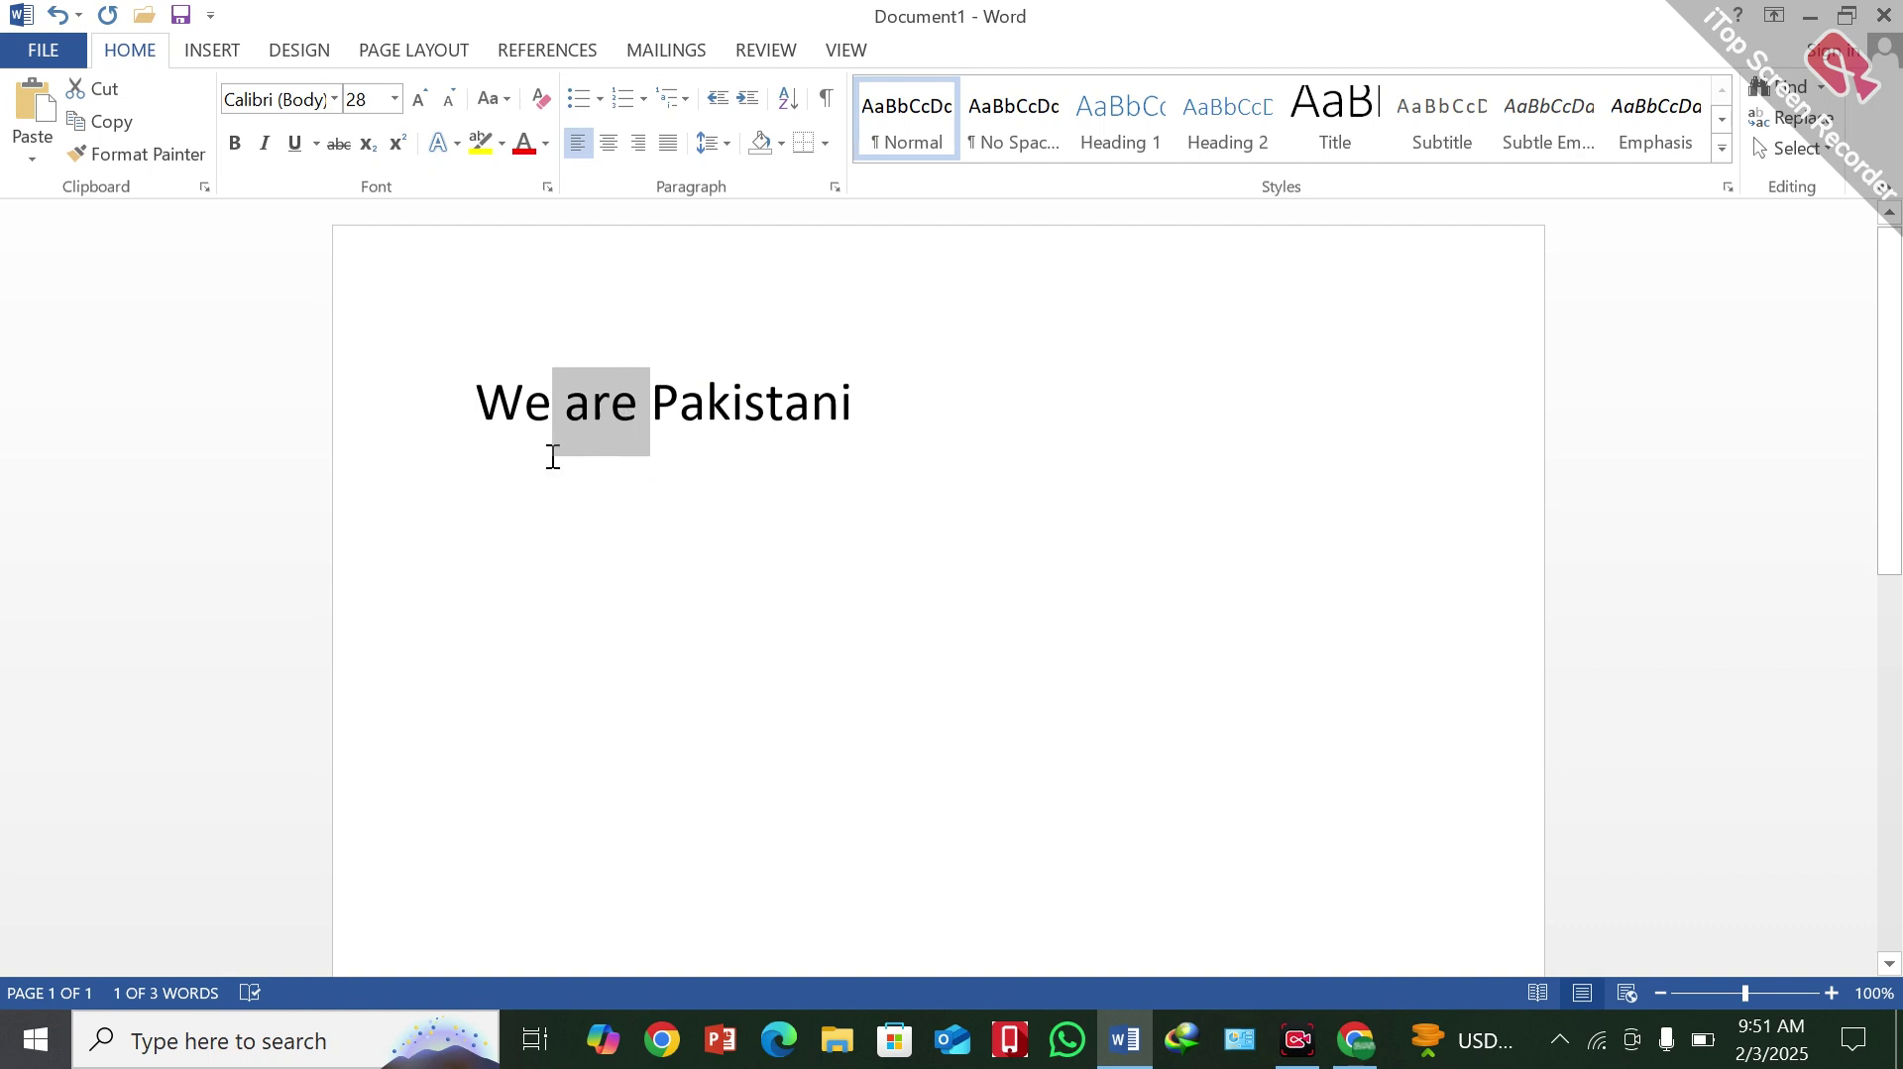
pyautogui.click(112, 123)
pyautogui.click(107, 89)
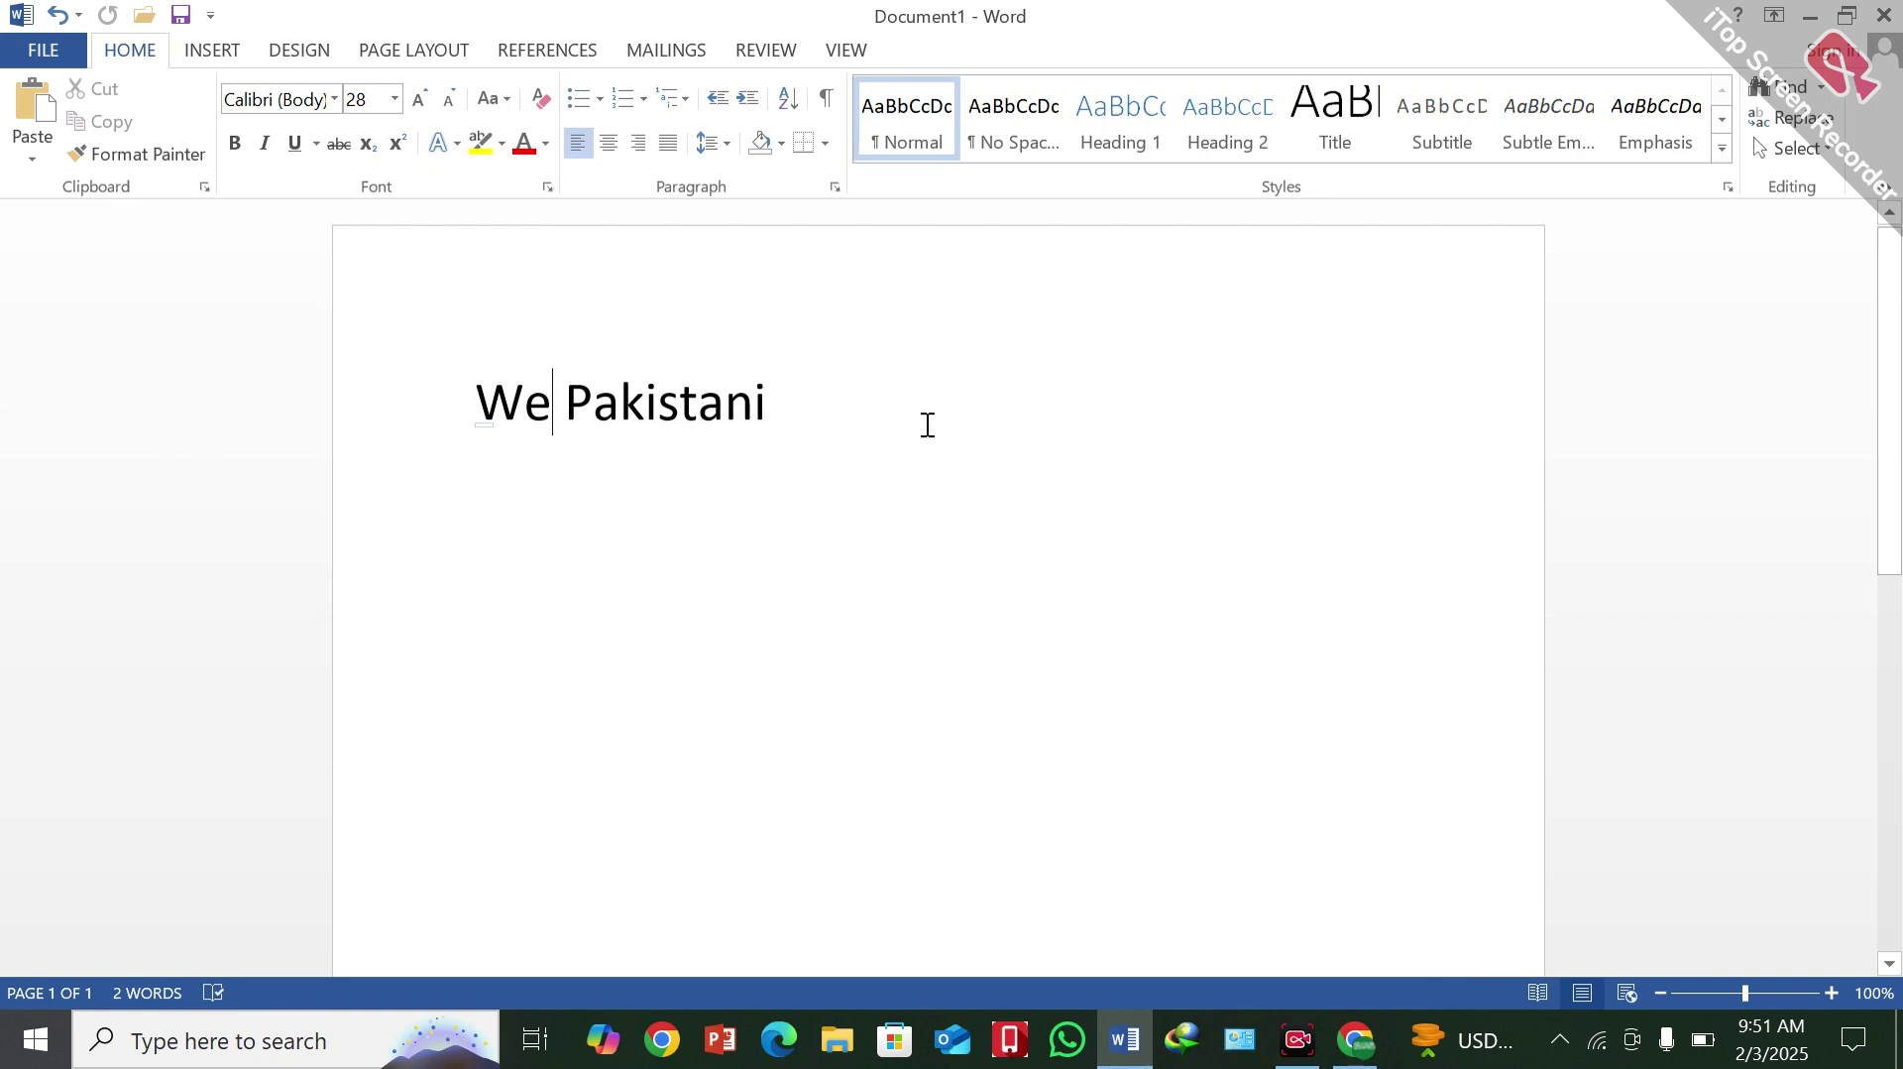
# Add a new line below "We Pakistani" and paste the cut word "are" onto it
pyautogui.click(803, 411)
pyautogui.press('Return')
pyautogui.click(34, 103)
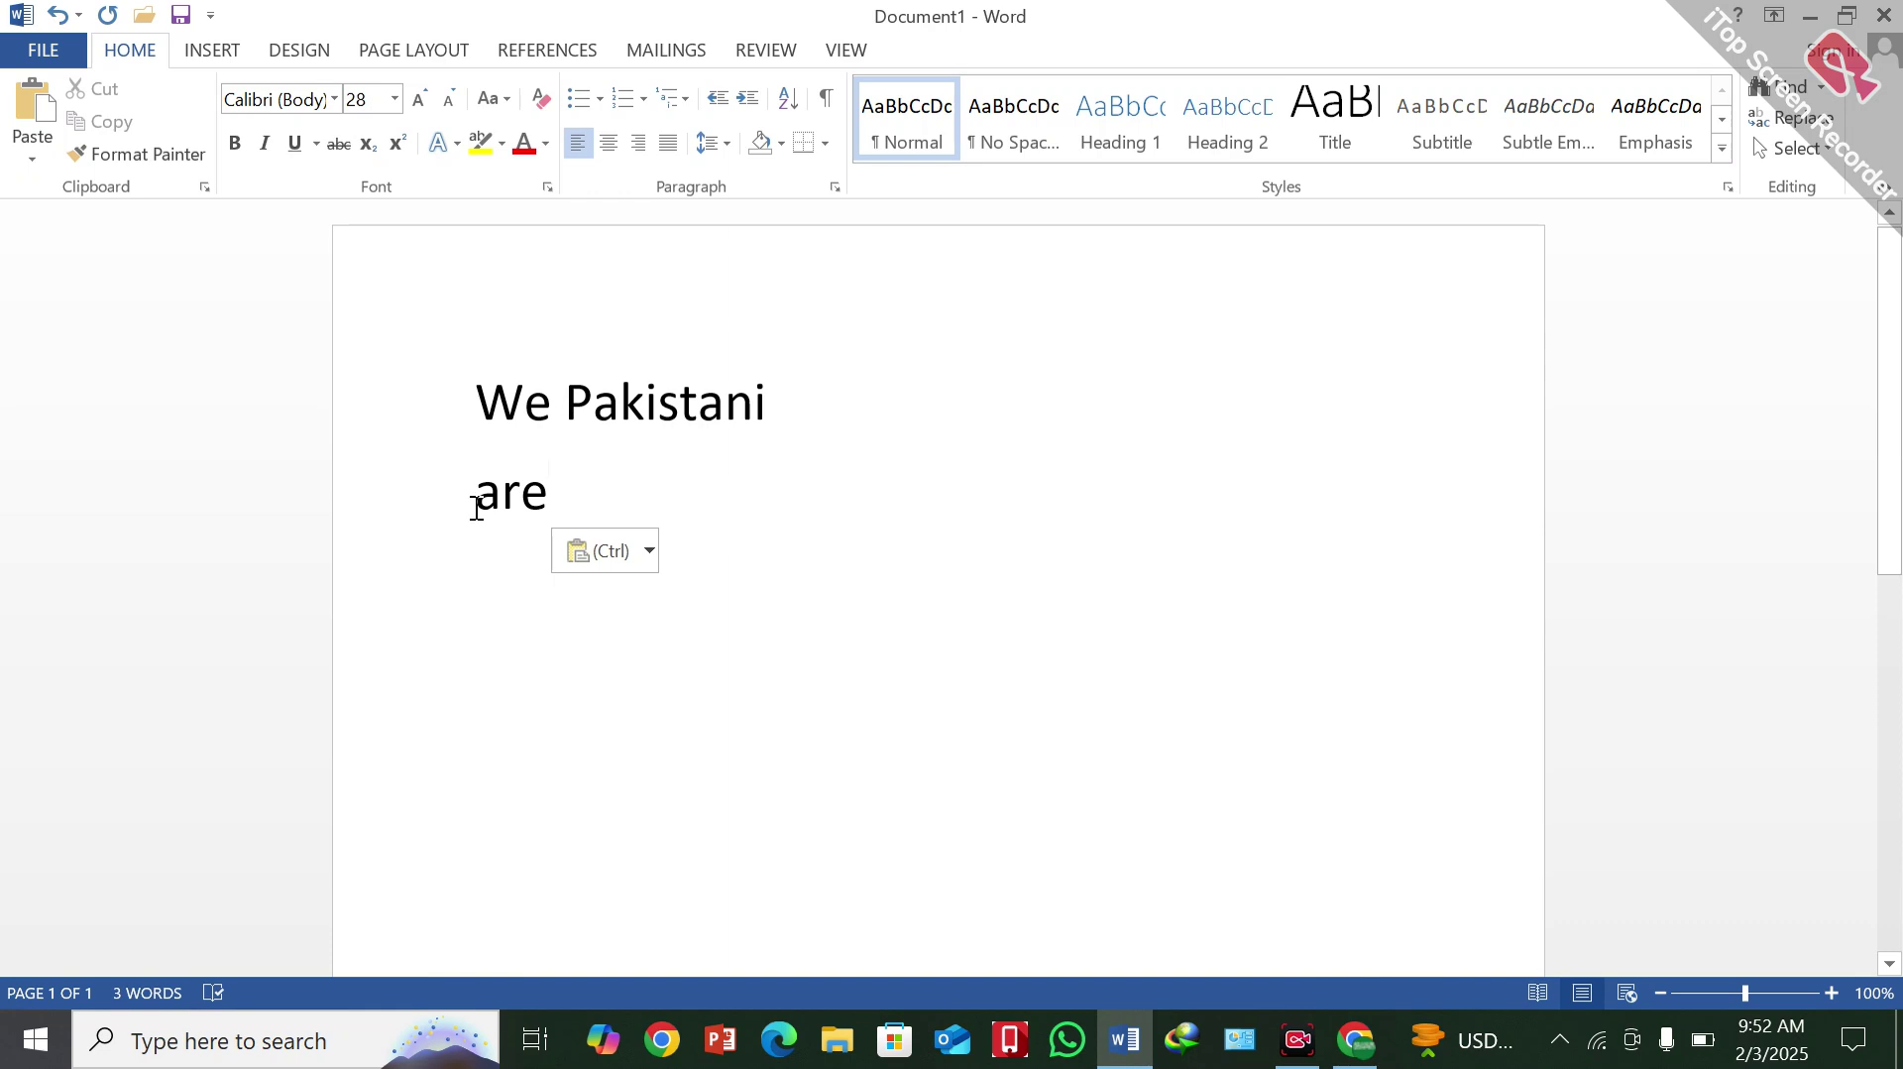
# Paste "are" back between "We" and "Pakistani", and delete the extra "are" from the second line
pyautogui.click(561, 404)
pyautogui.click(32, 102)
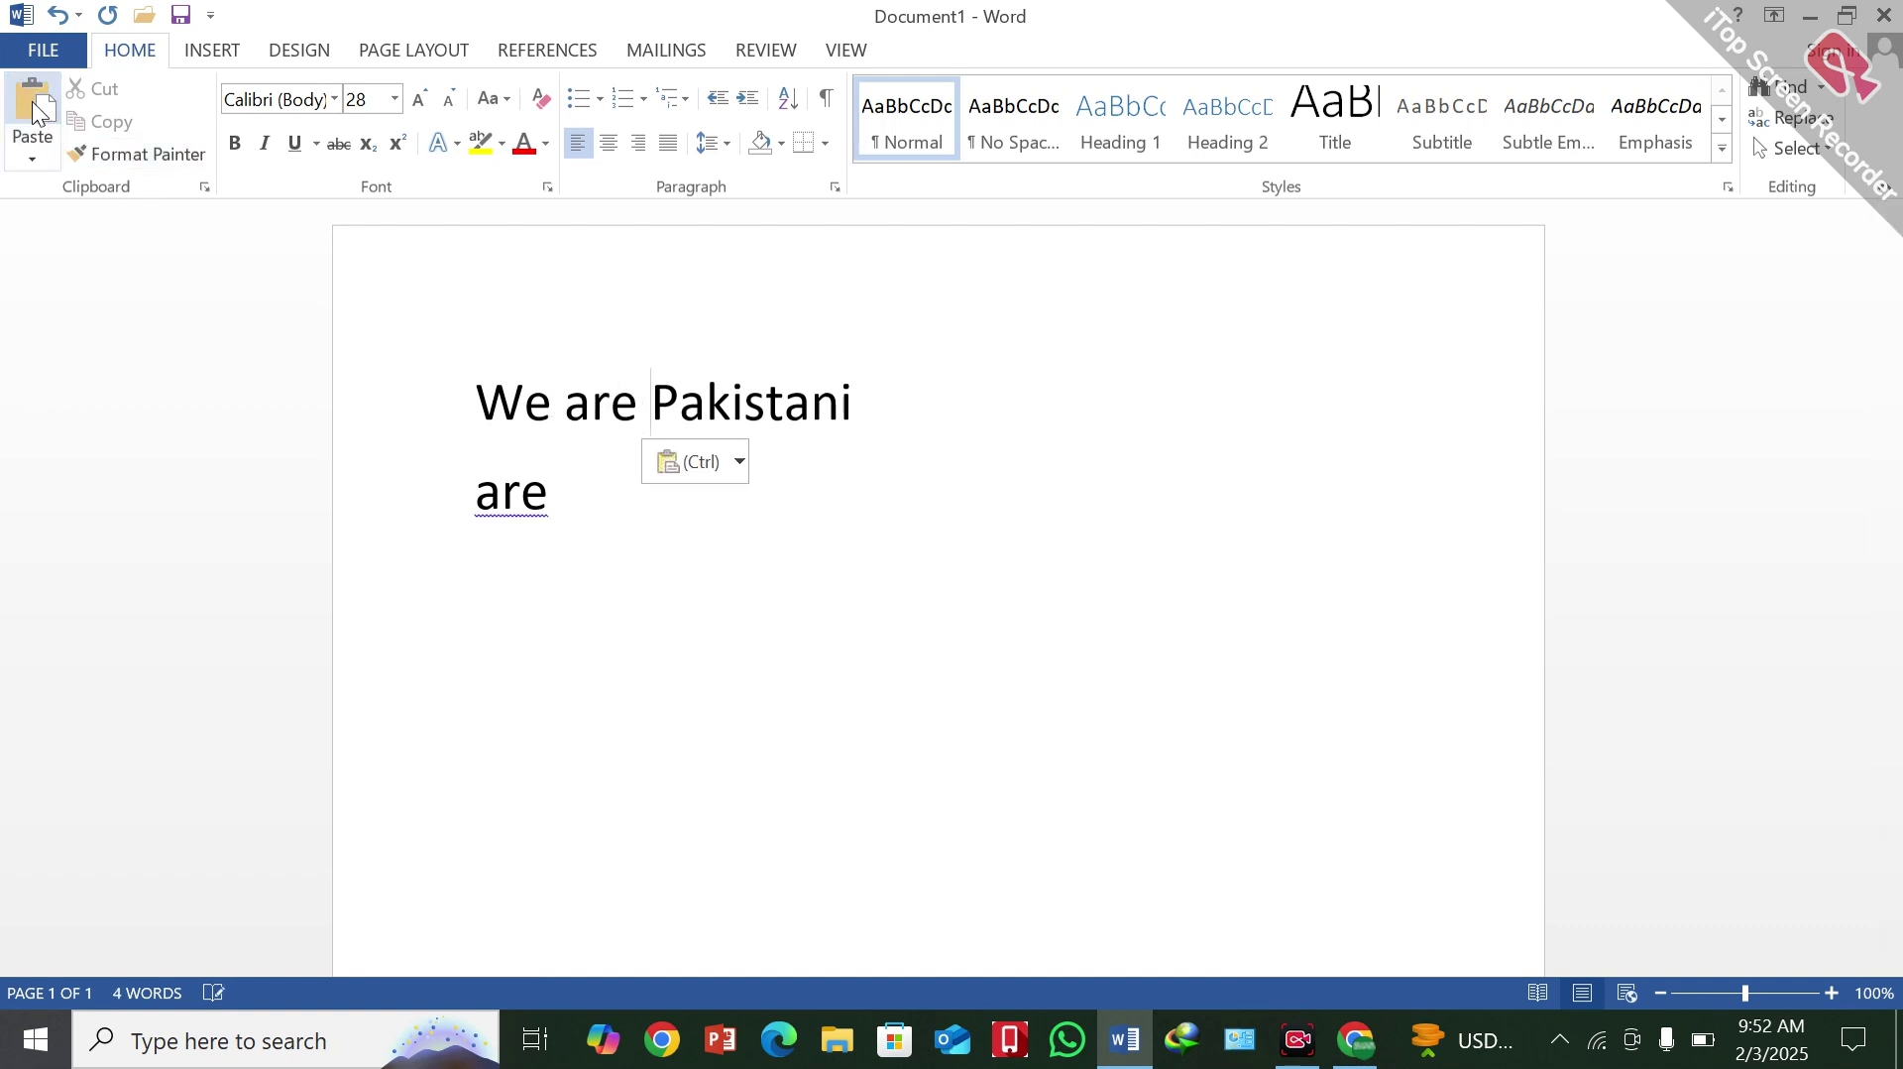
pyautogui.click(550, 492)
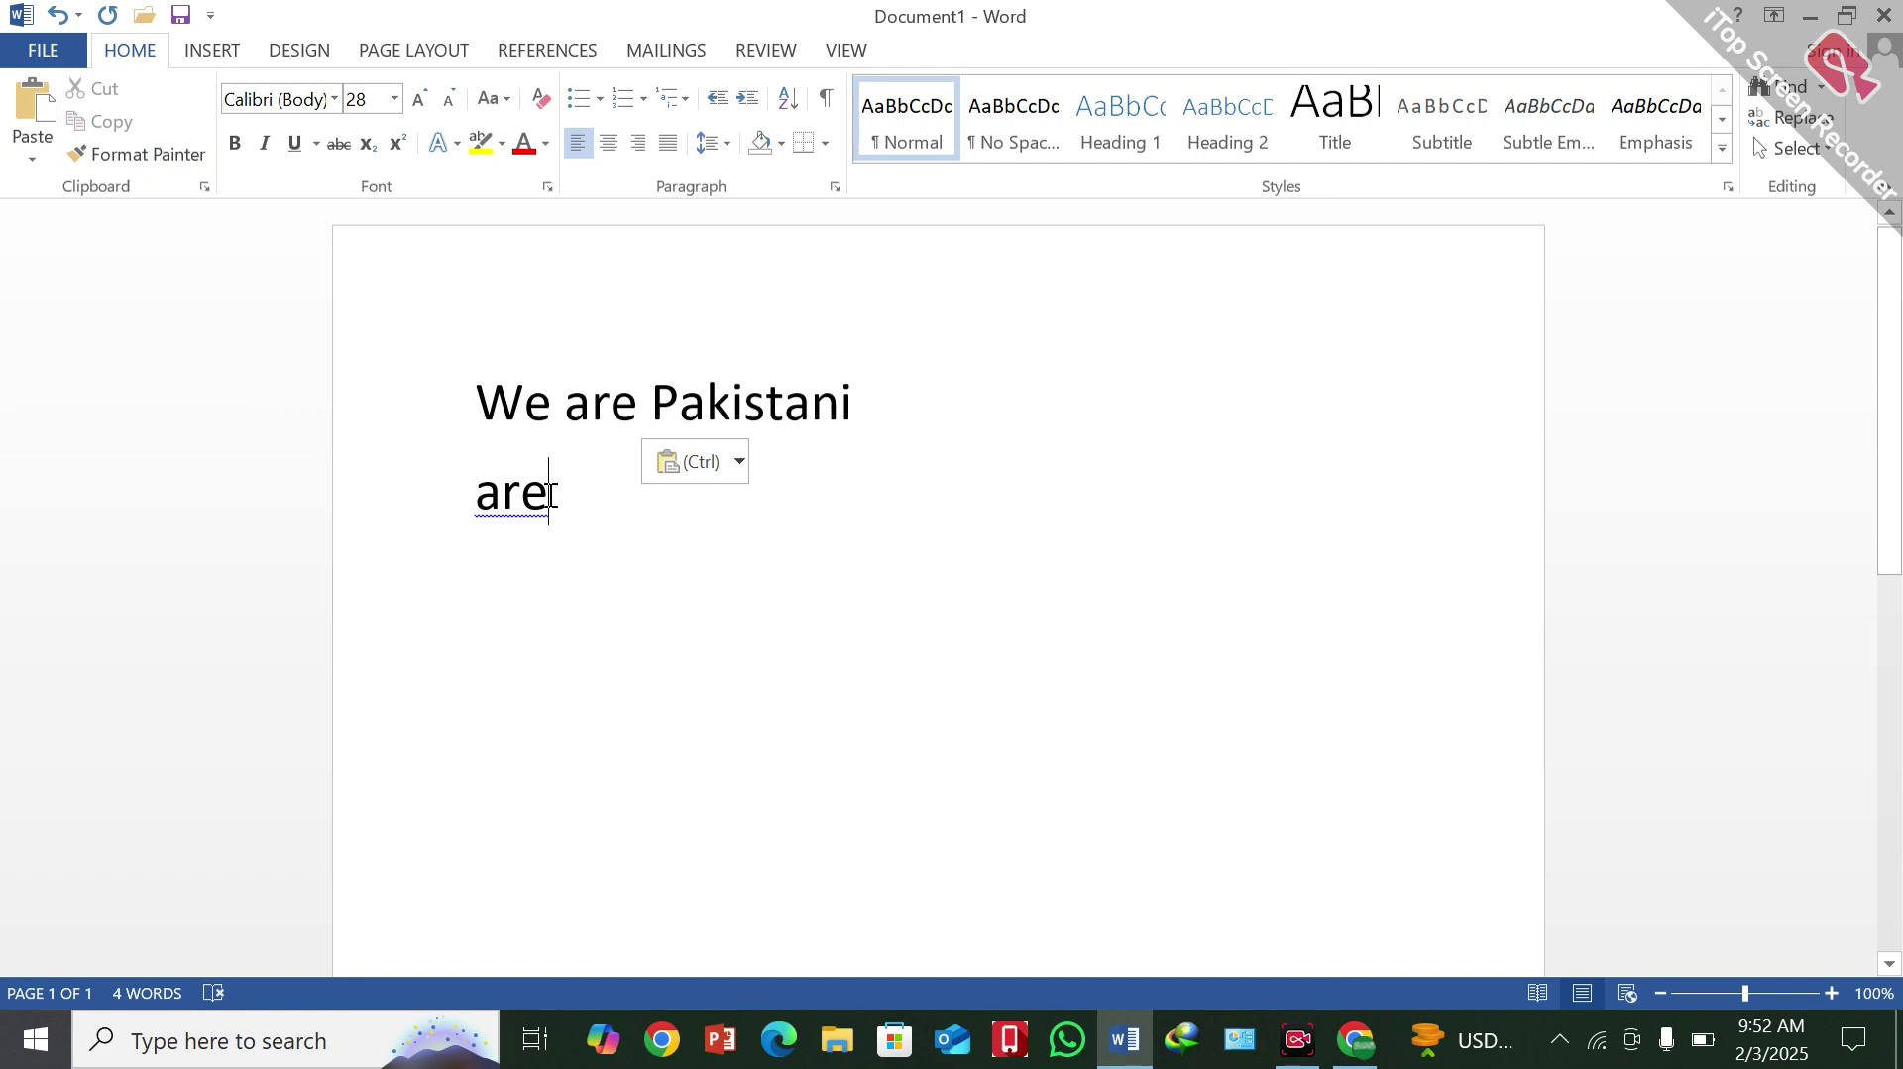
pyautogui.moveTo(550, 493); pyautogui.dragTo(462, 507)
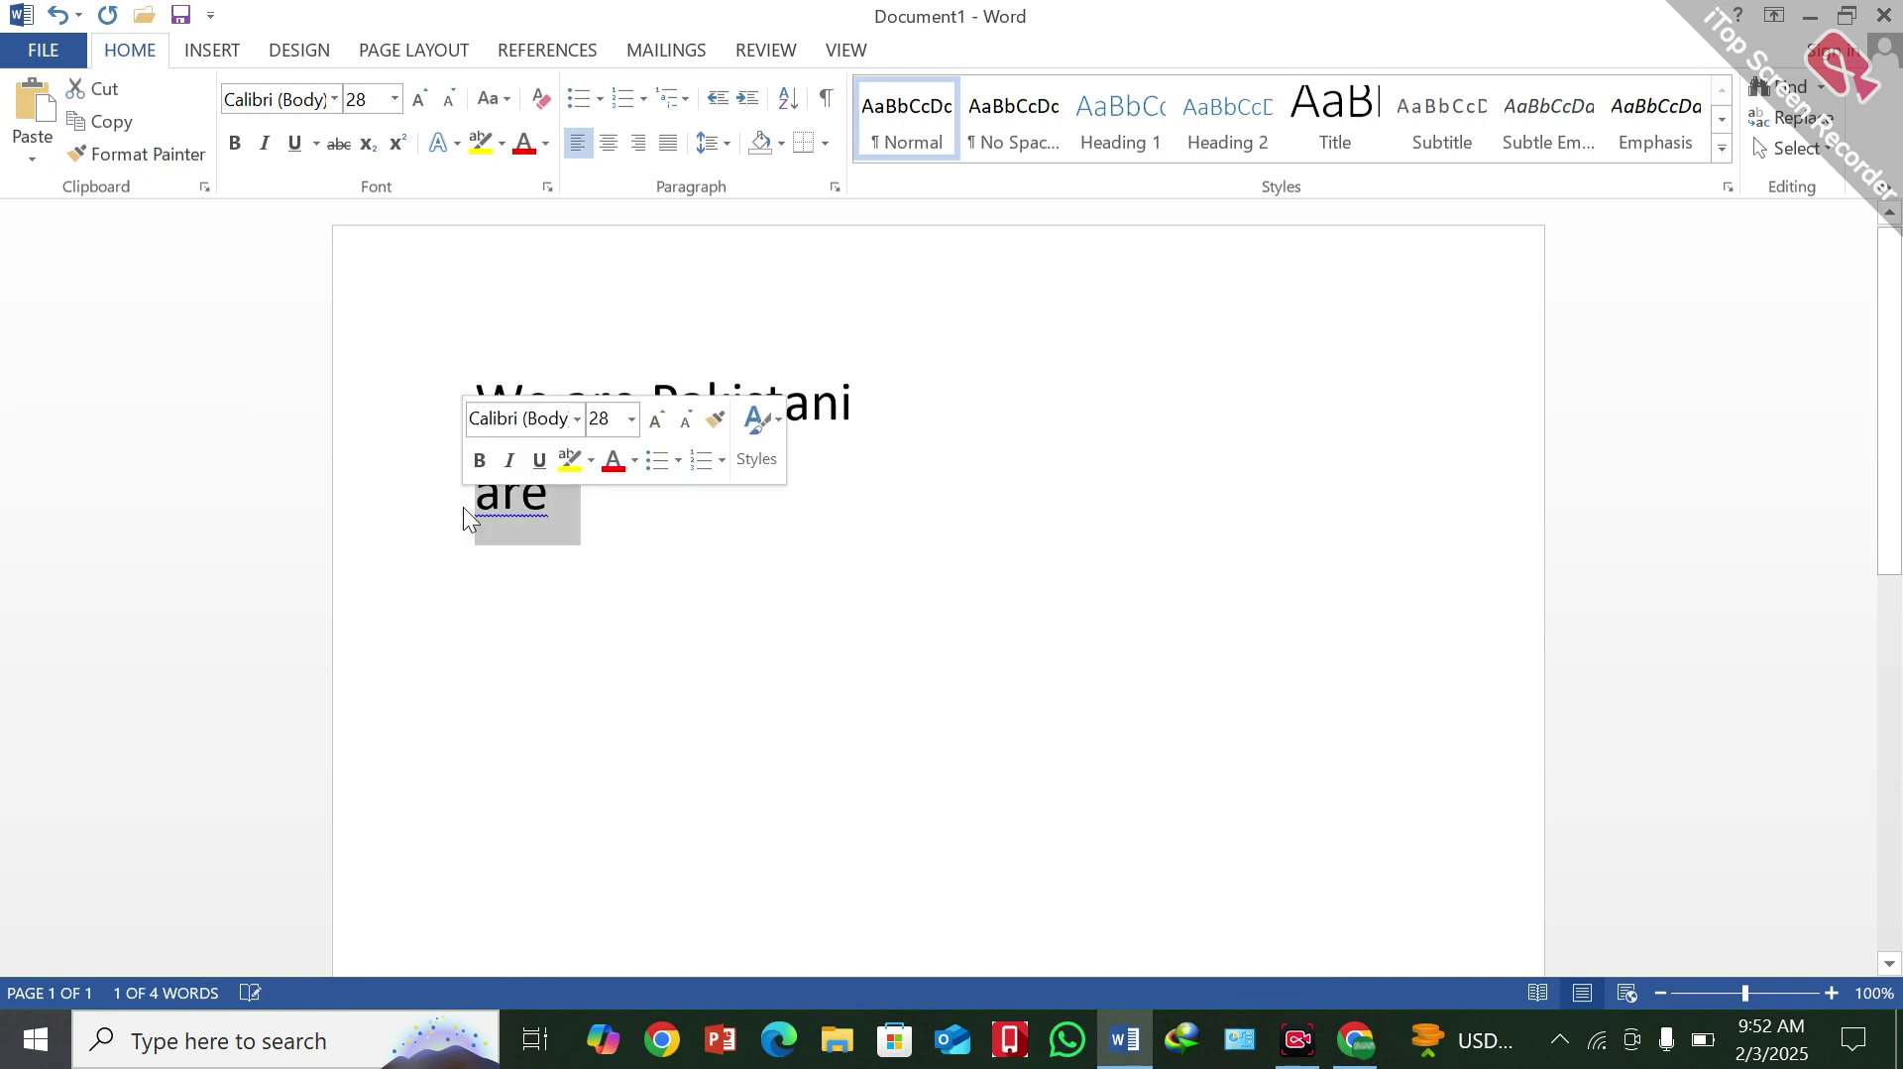
pyautogui.press('BackSpace')
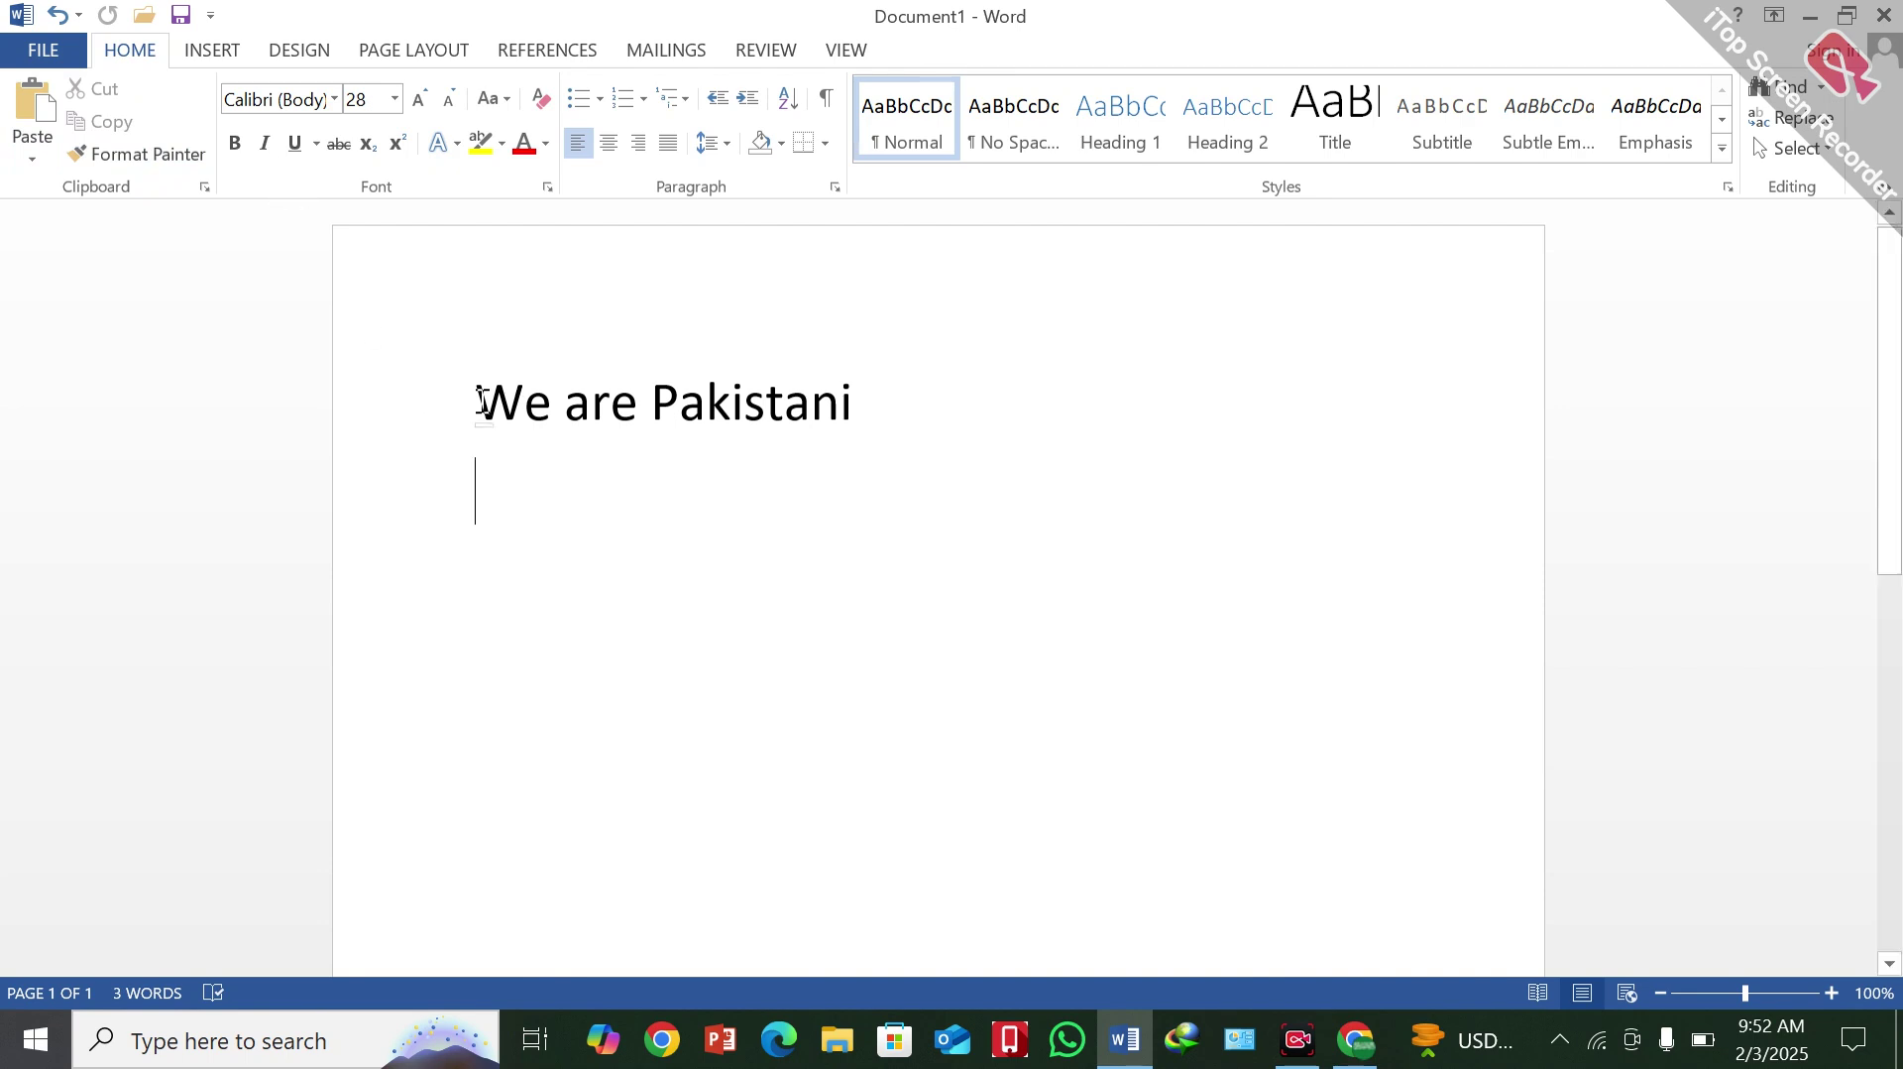
# Grow the font of the word "We" to size 48 and shrink it back to 28
pyautogui.moveTo(479, 403); pyautogui.dragTo(544, 407)
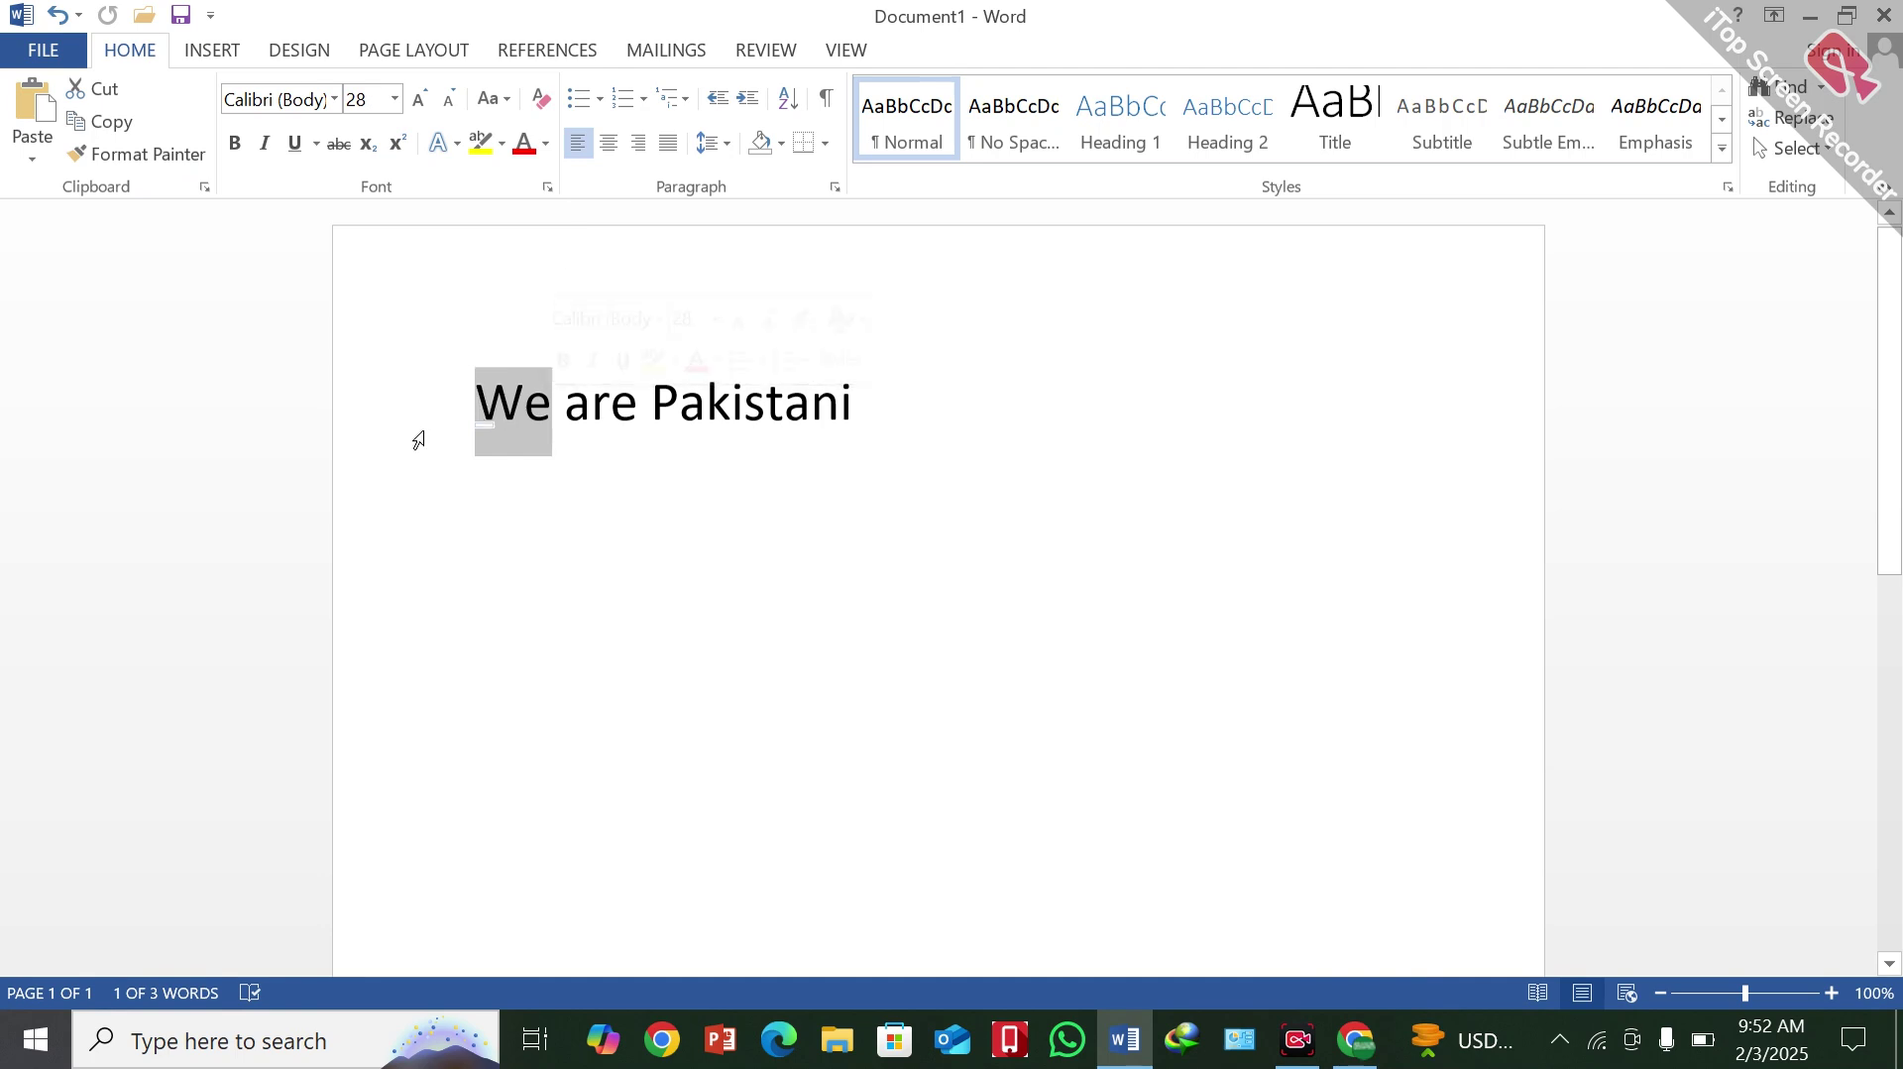
pyautogui.click(394, 99)
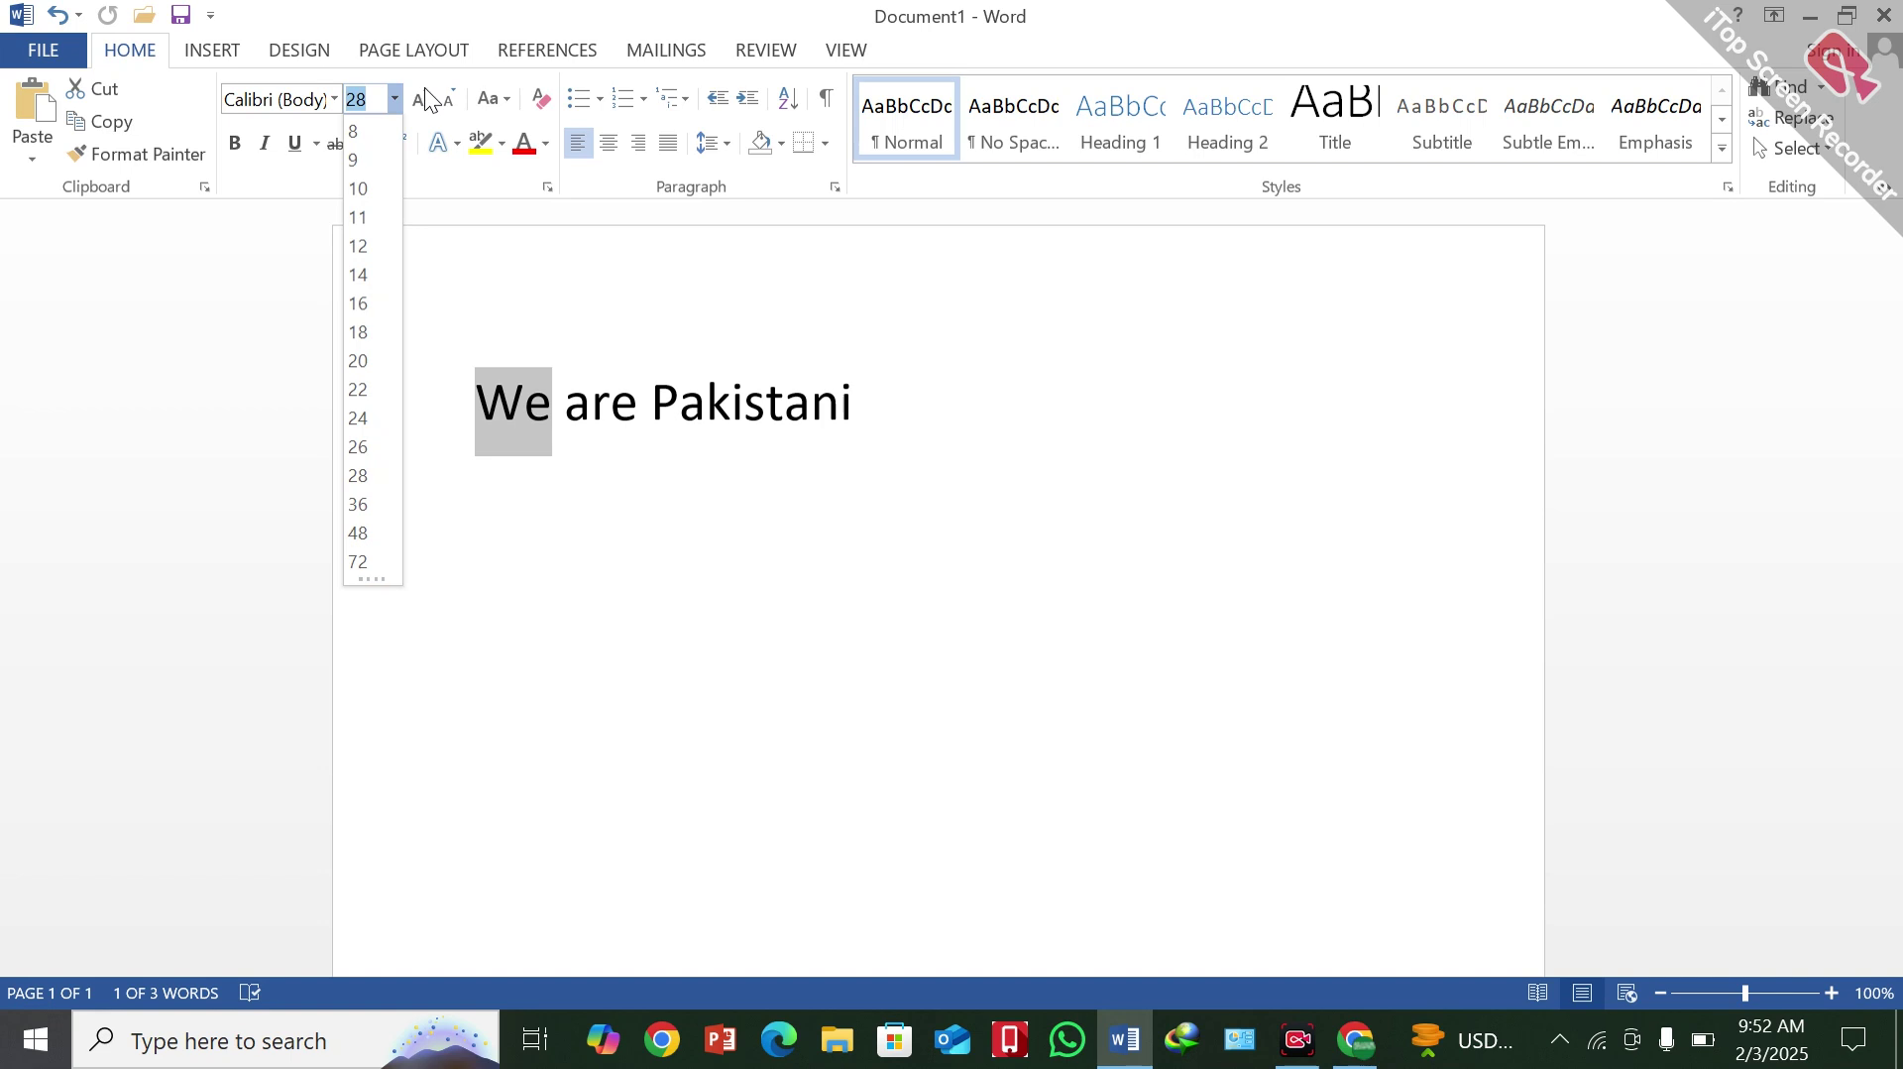
pyautogui.click(478, 289)
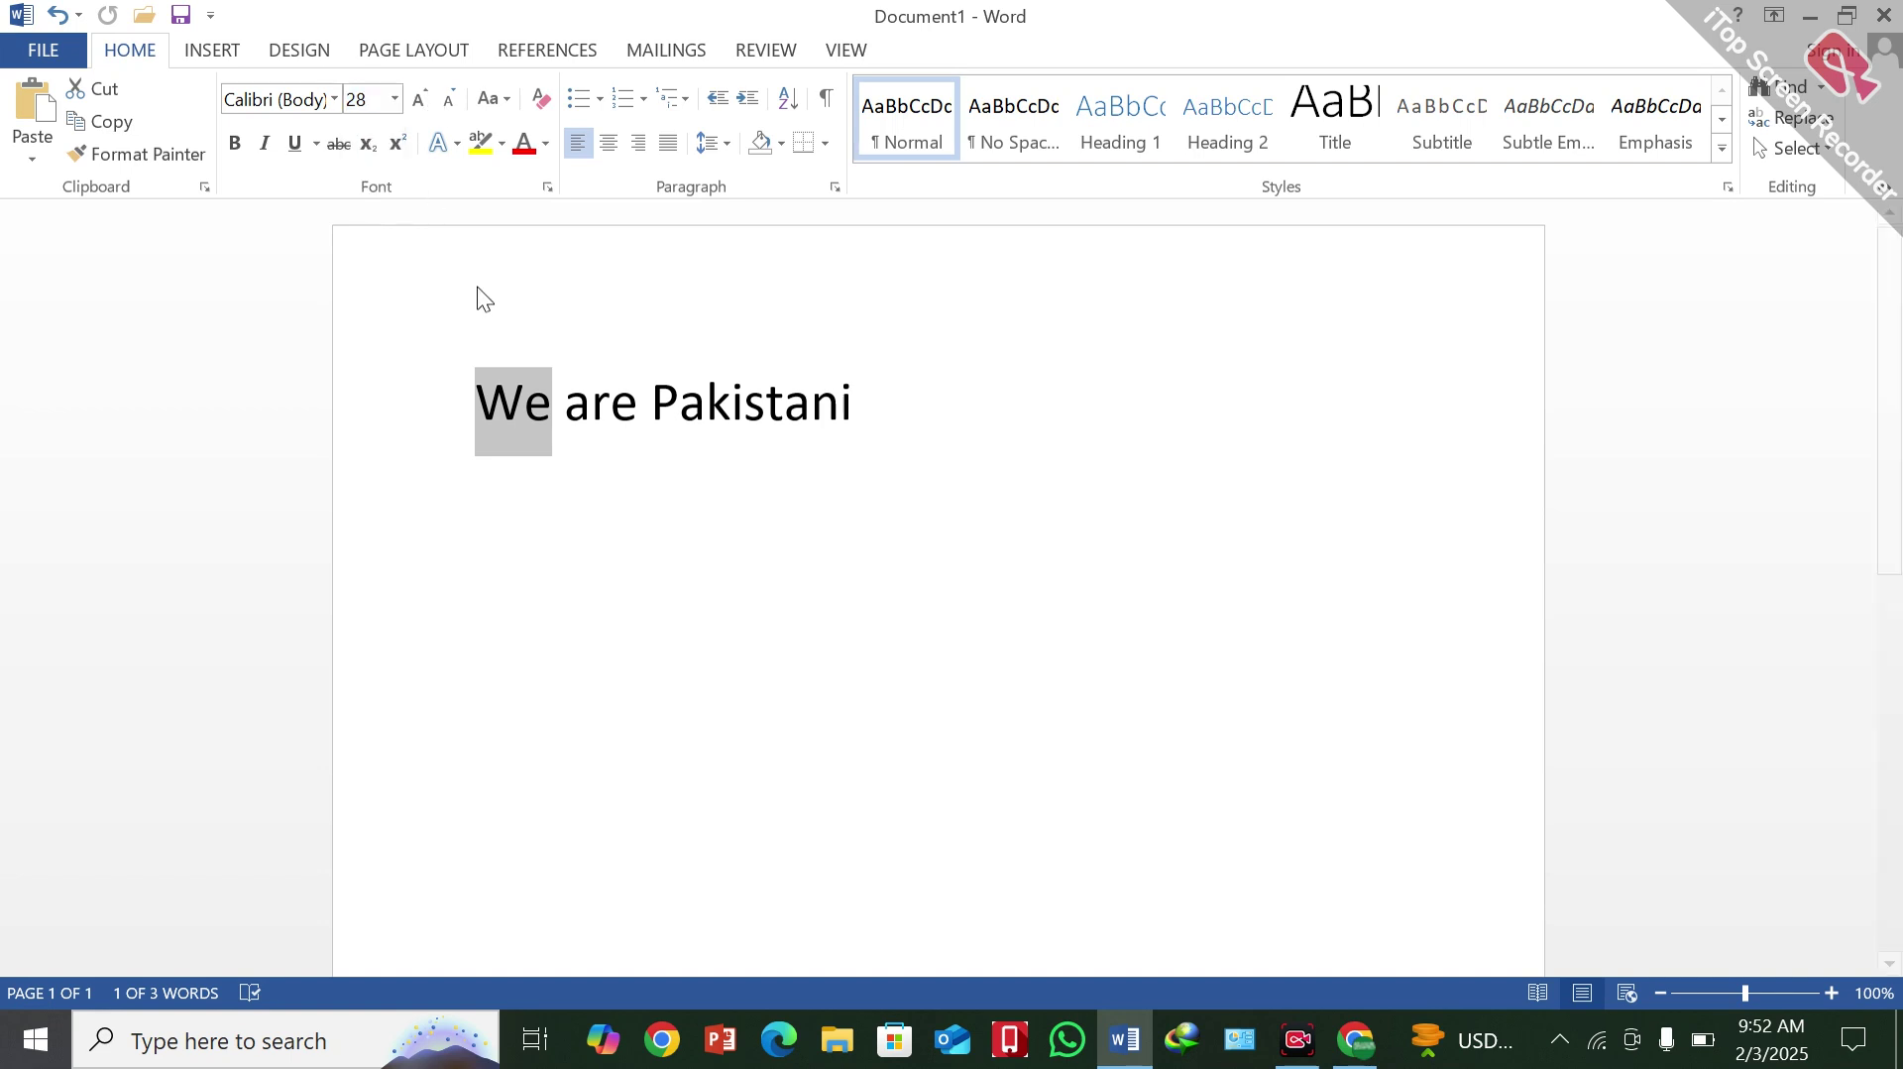
pyautogui.click(427, 96)
pyautogui.click(427, 96)
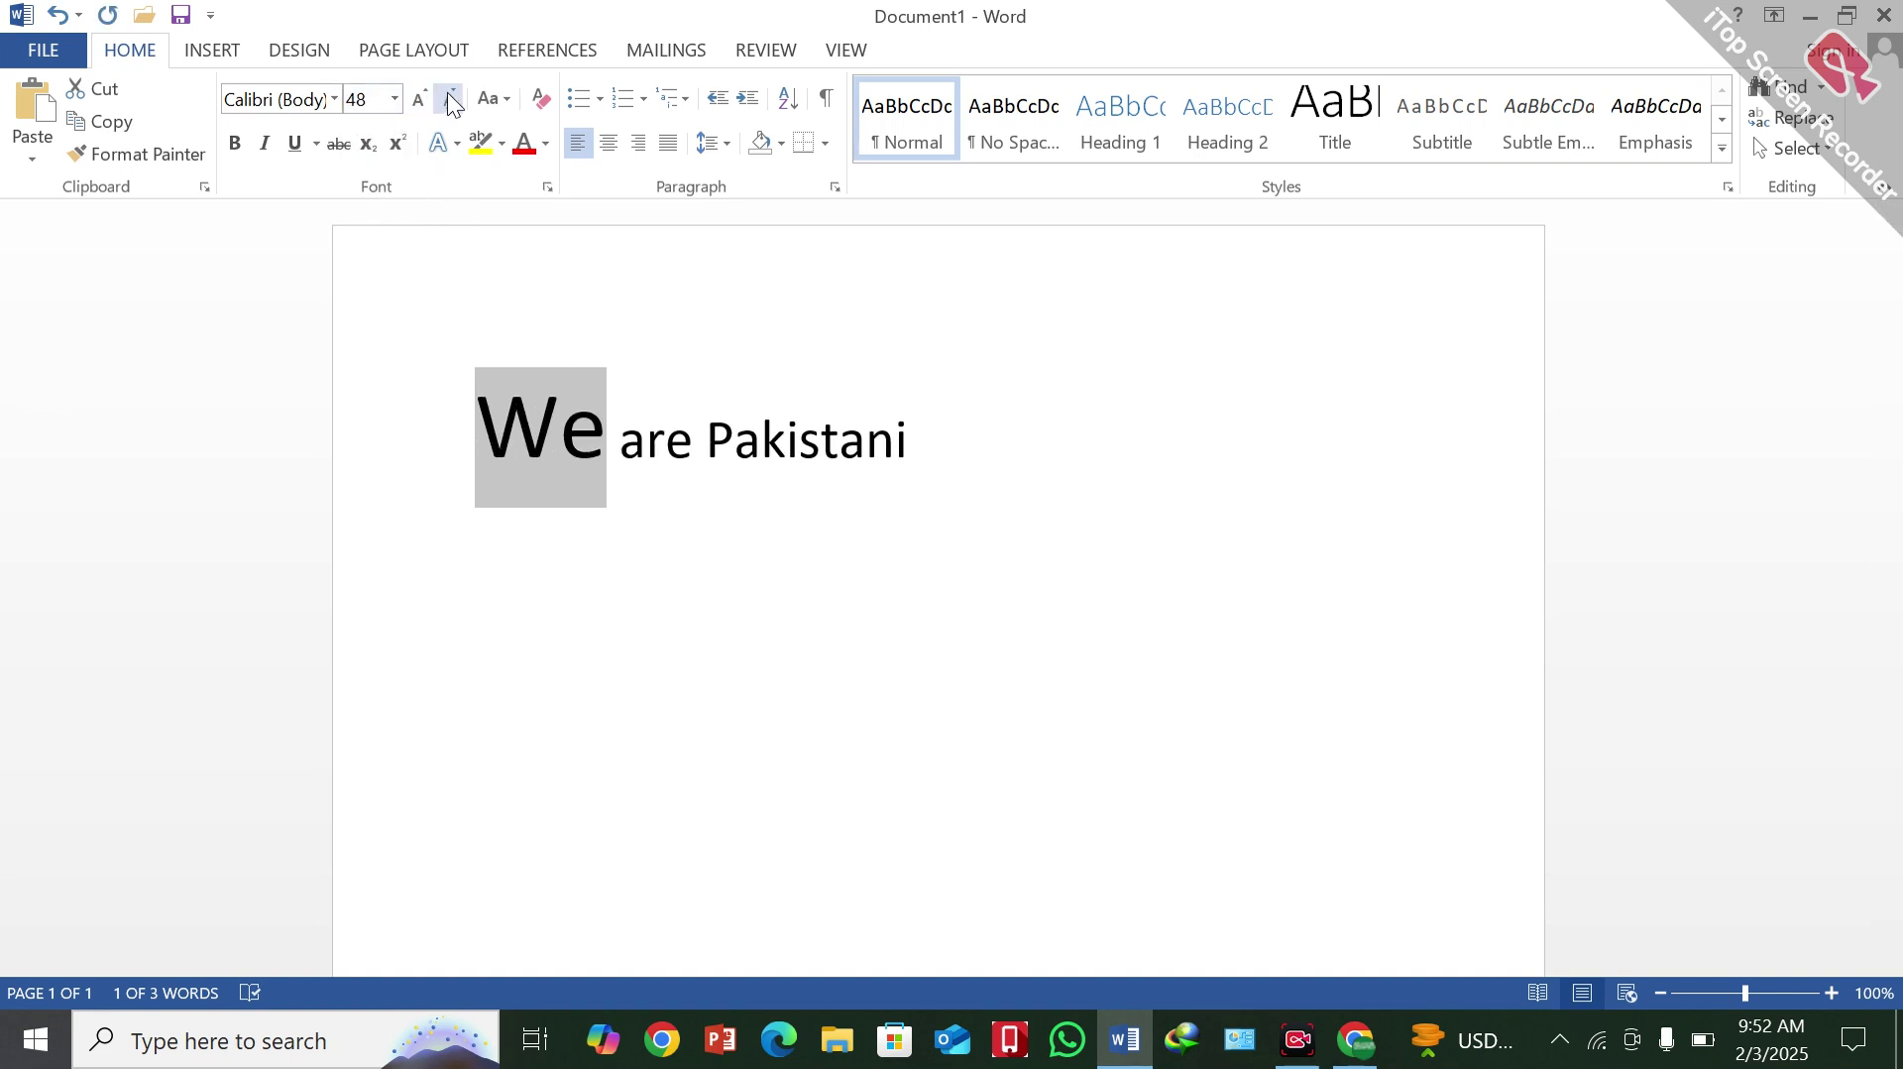
pyautogui.click(454, 89)
pyautogui.click(454, 89)
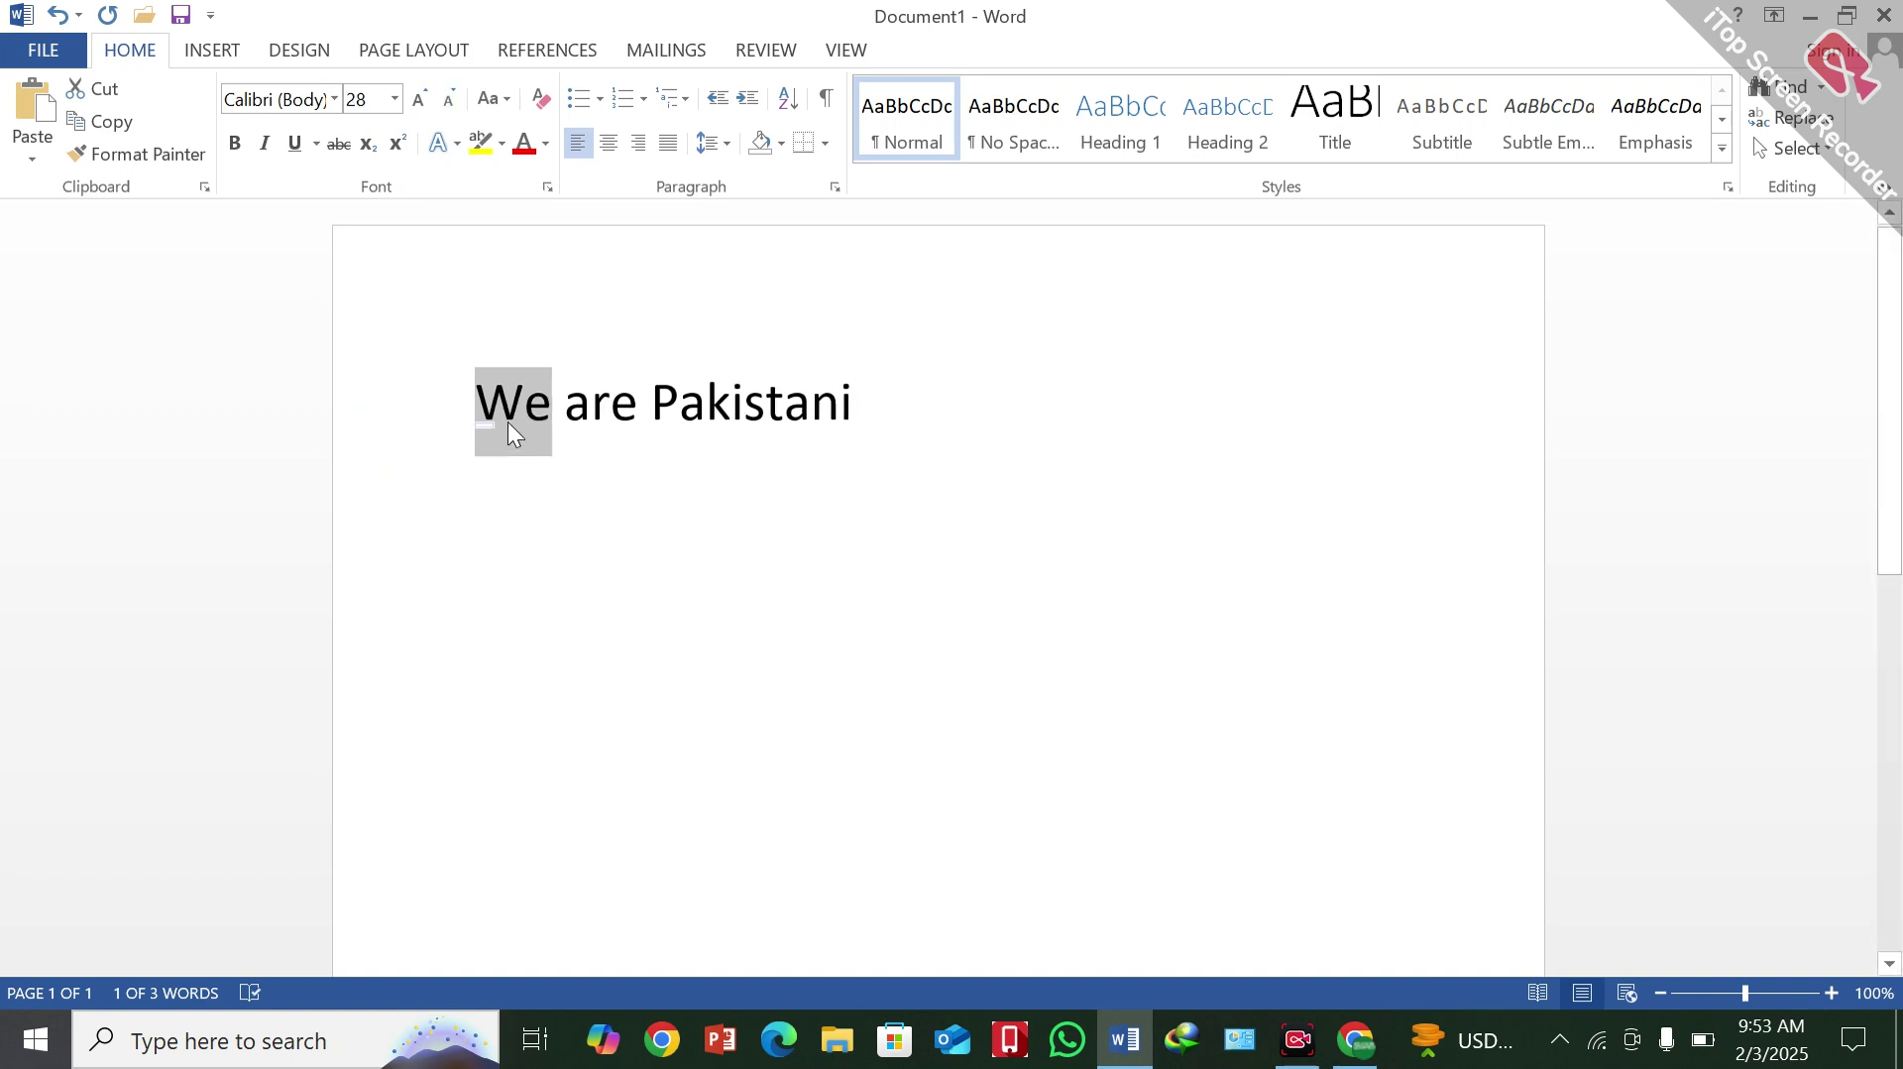
# Grow the word "We" to font size 36, color it red and deselect it
pyautogui.click(424, 90)
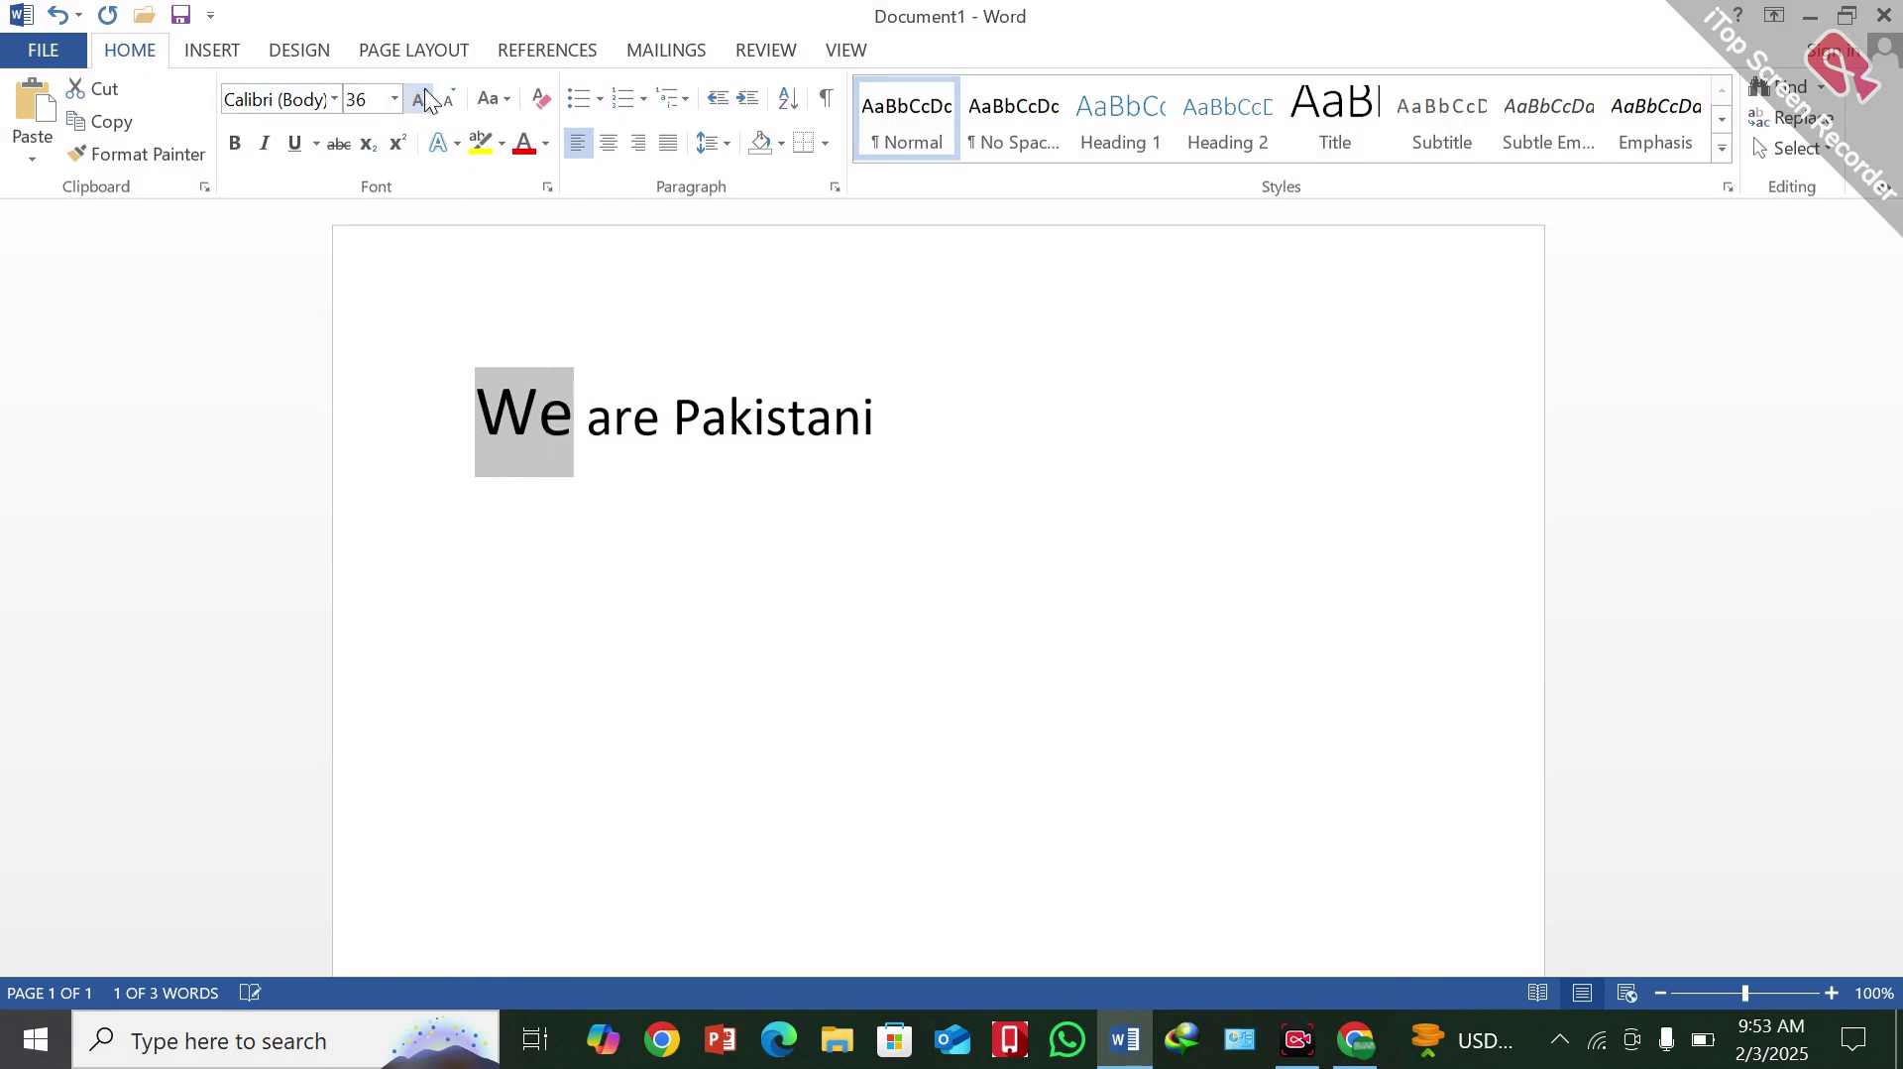
pyautogui.click(524, 149)
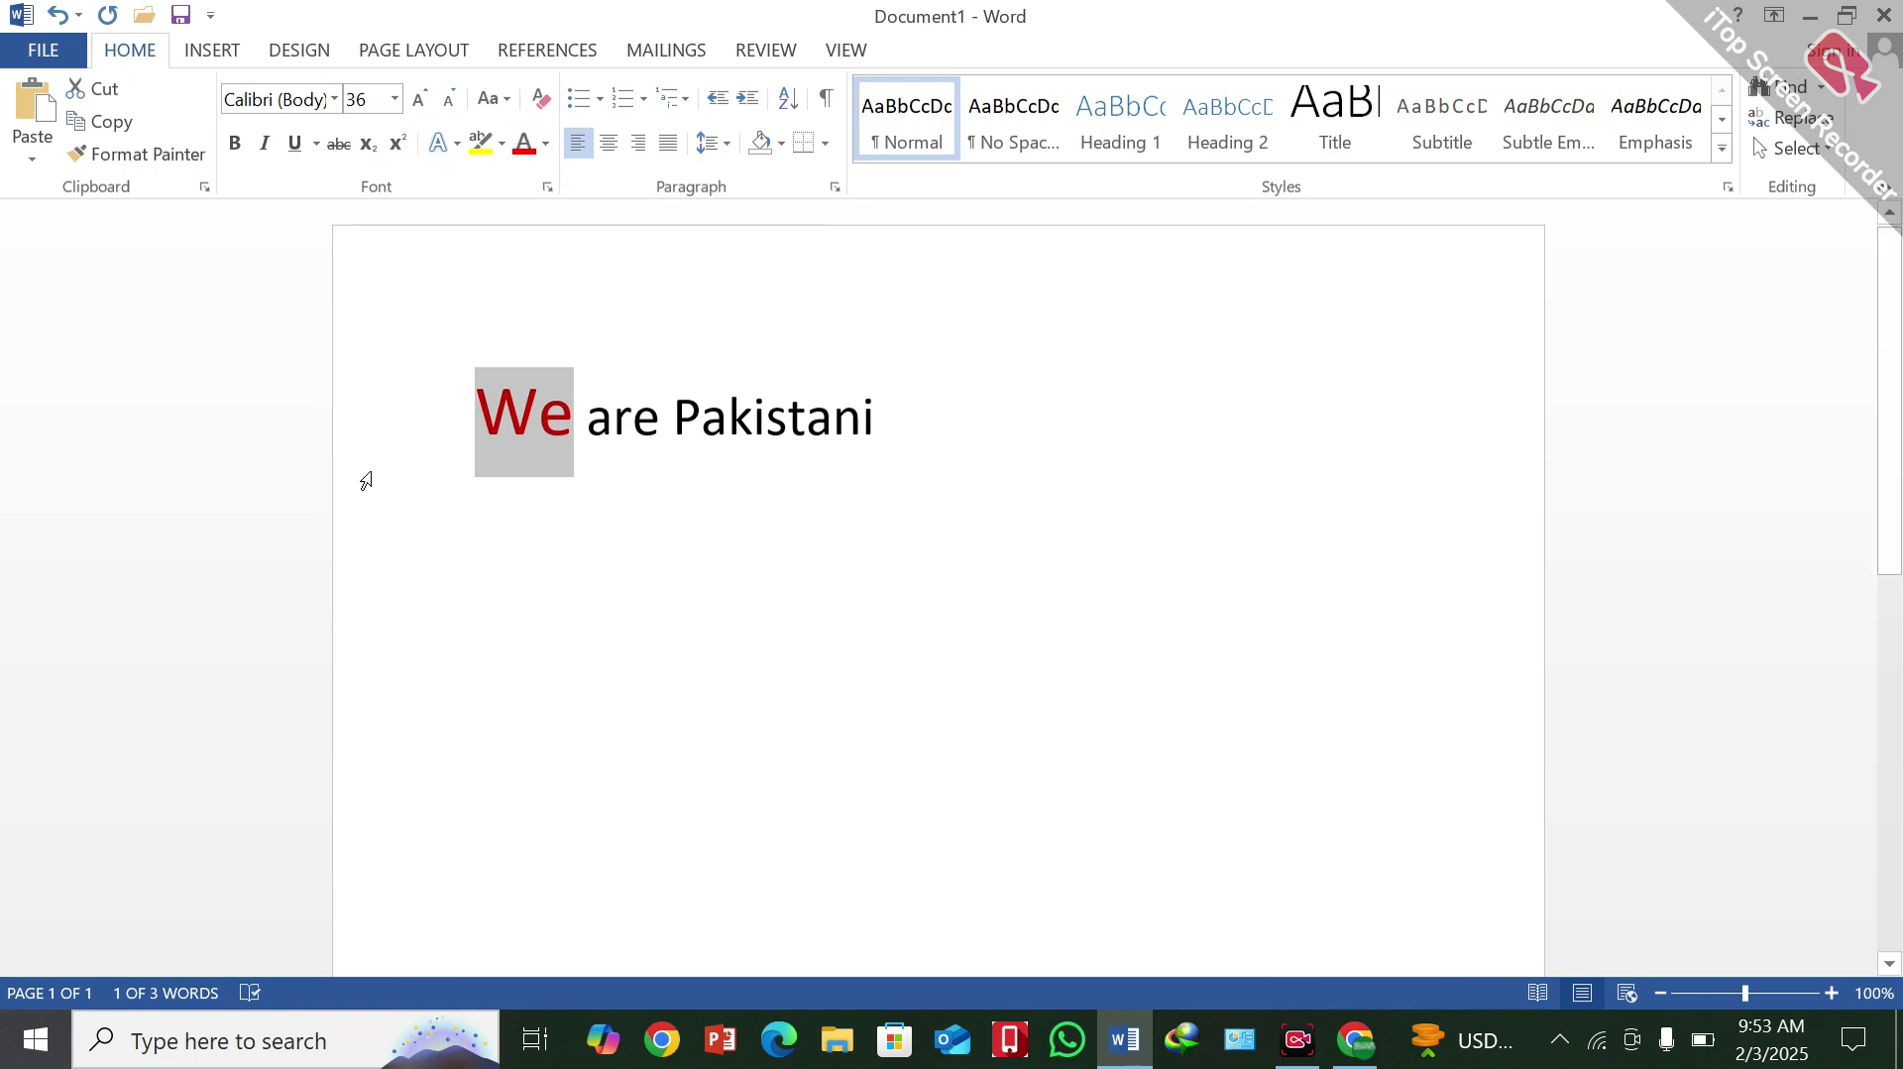
pyautogui.click(595, 541)
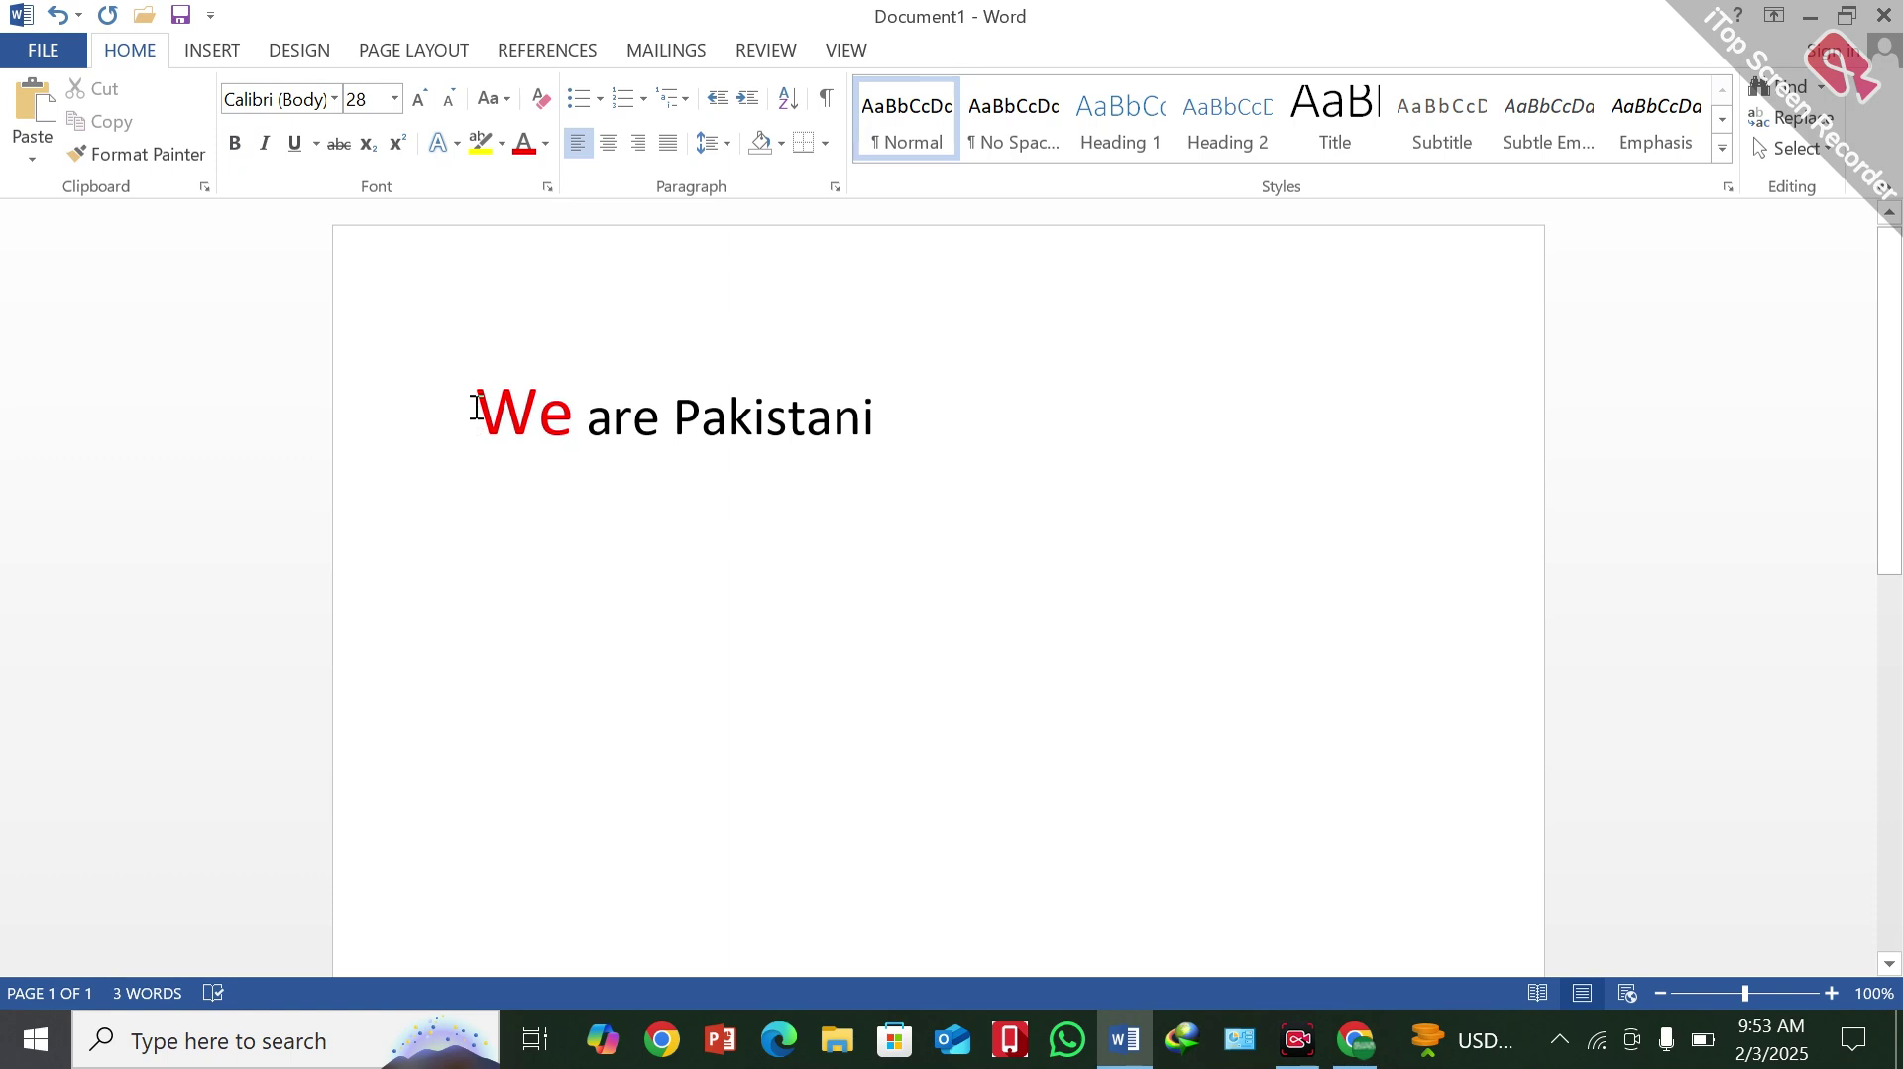
# Copy the formatting of the word "We" to the word "are" with Format Painter
pyautogui.moveTo(475, 406); pyautogui.dragTo(575, 414)
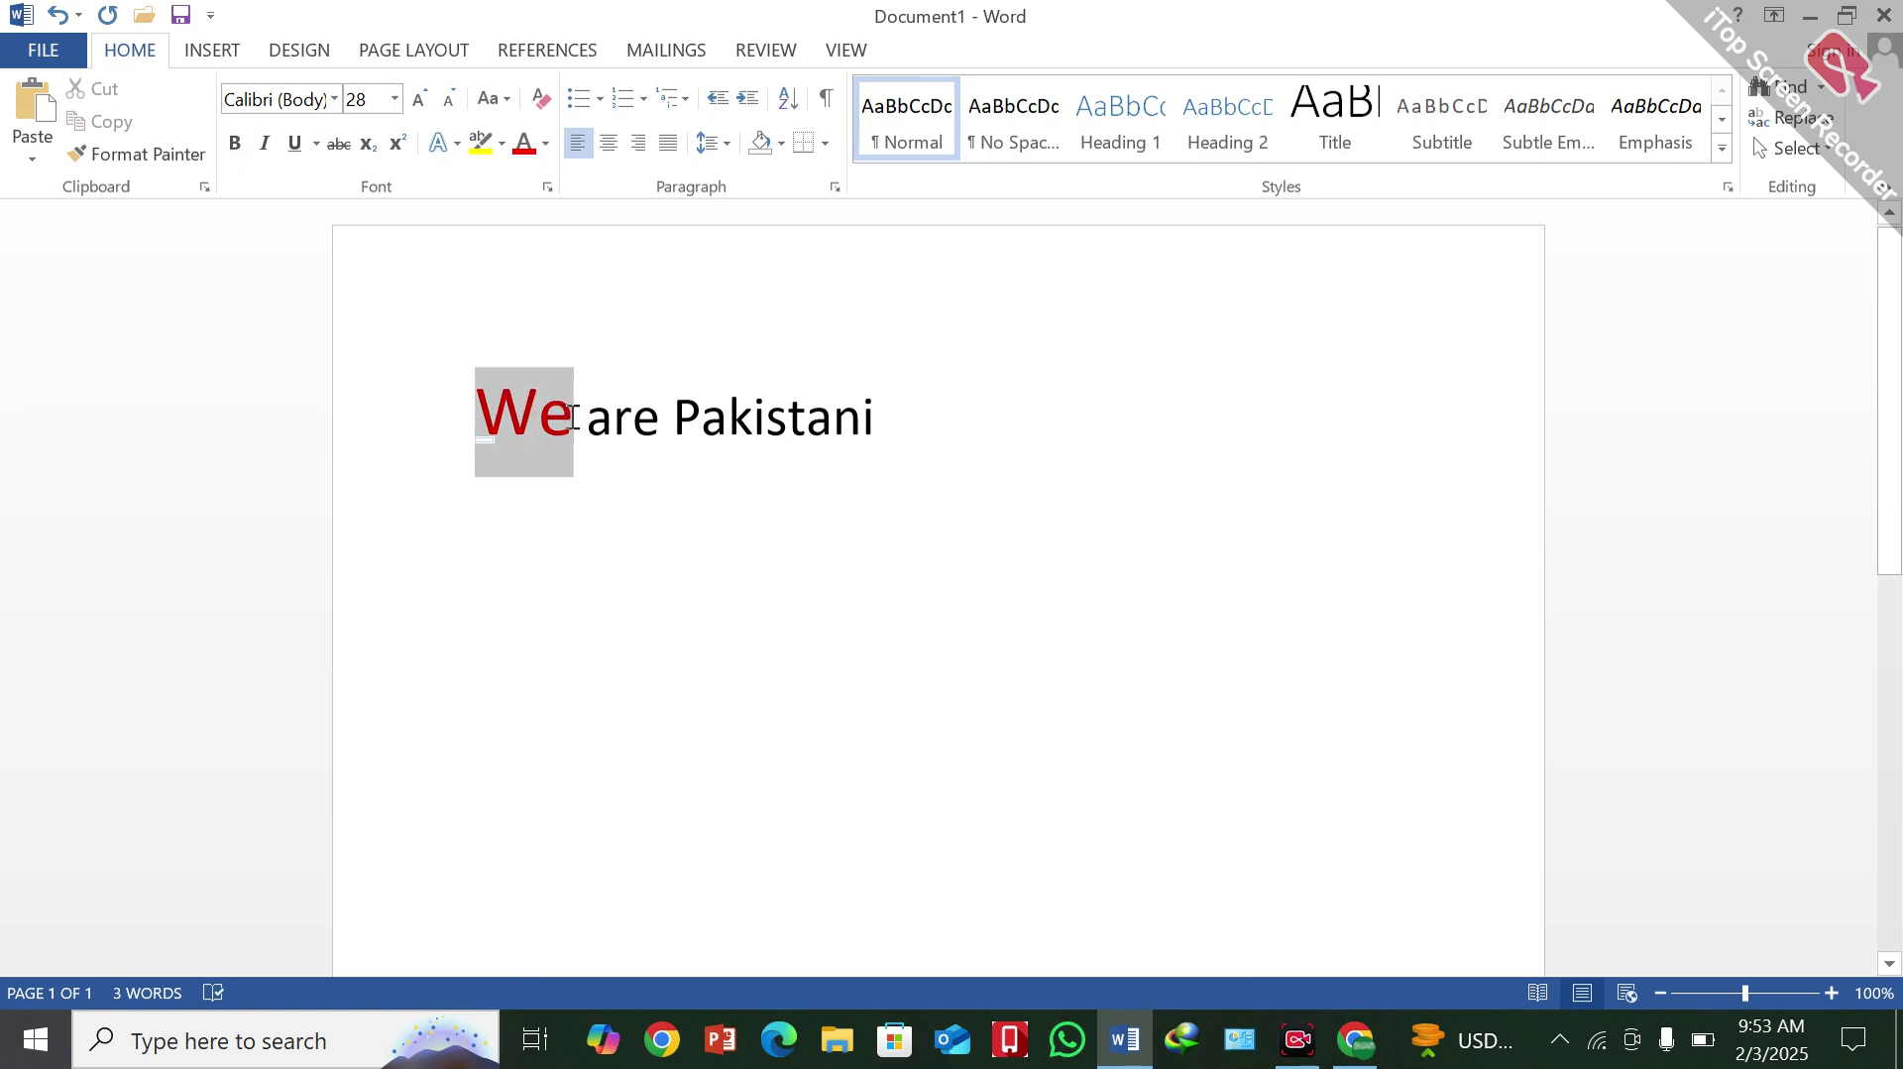
pyautogui.click(102, 153)
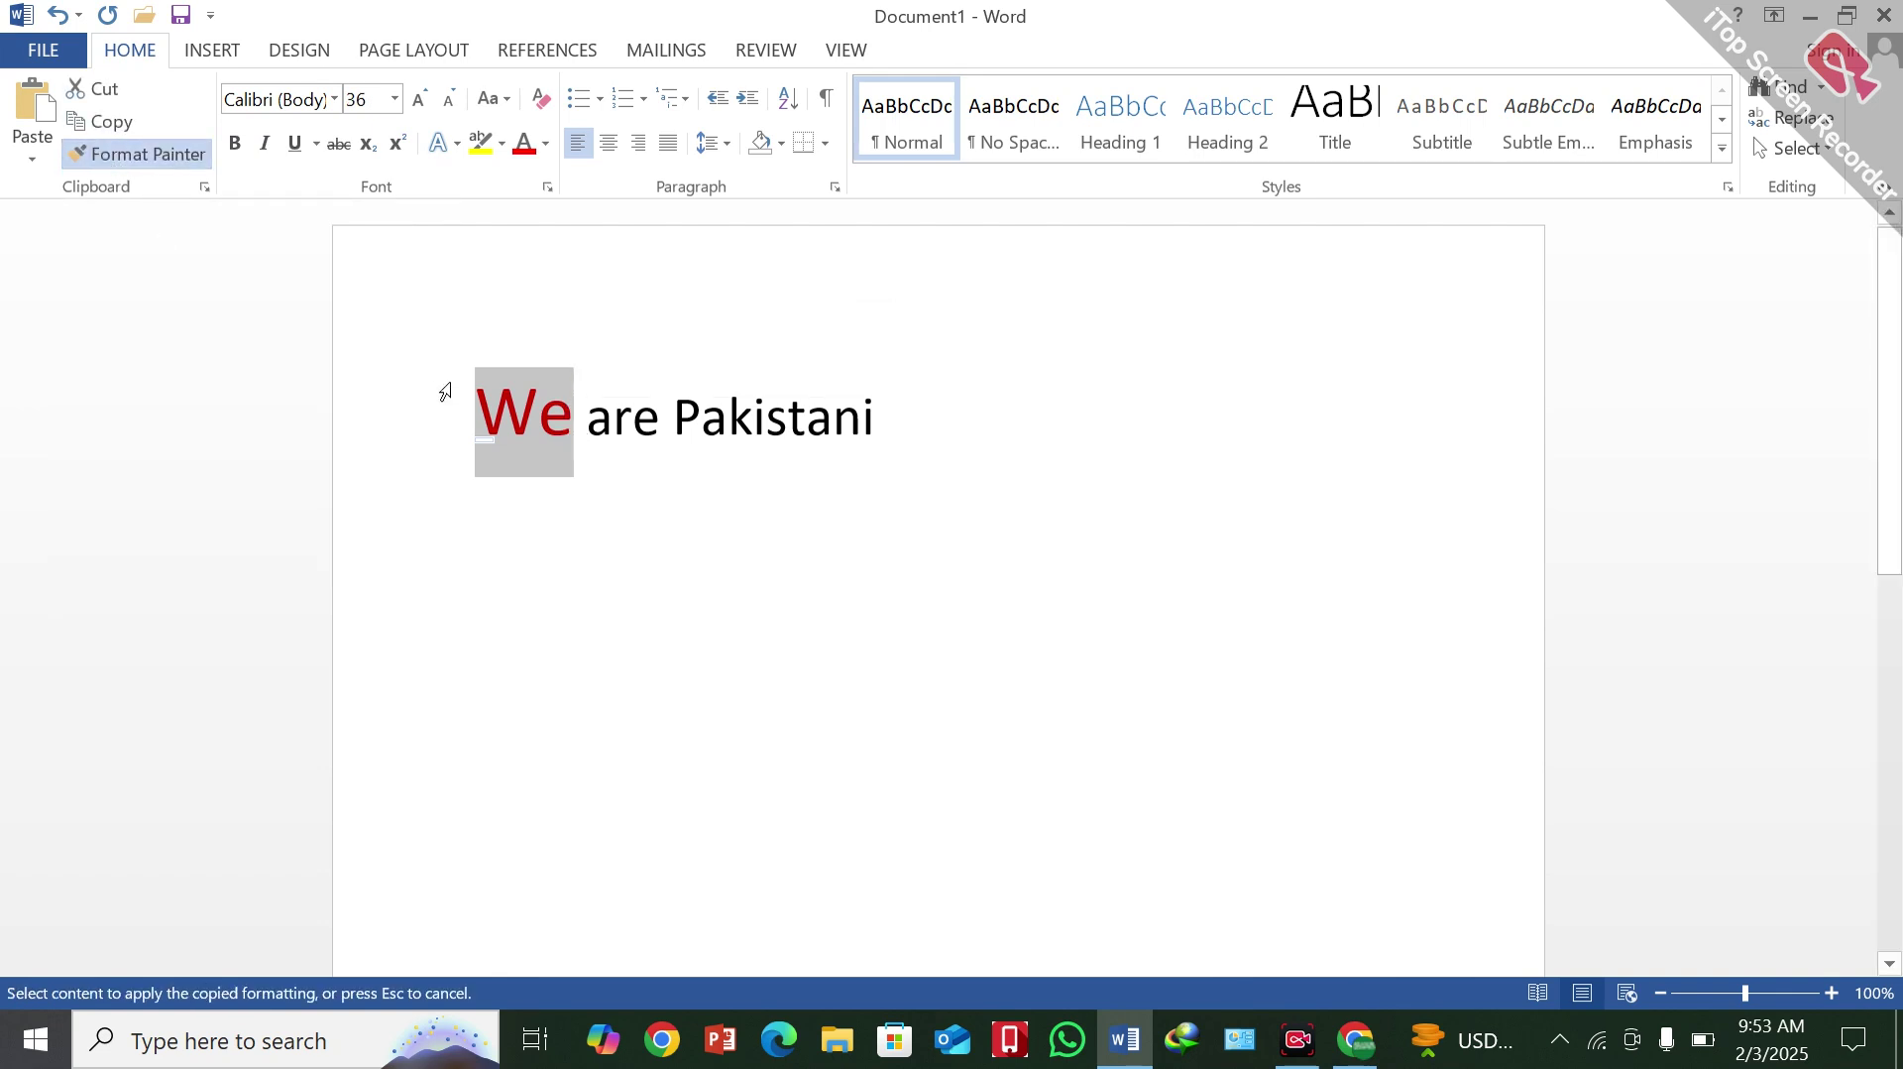
pyautogui.click(615, 416)
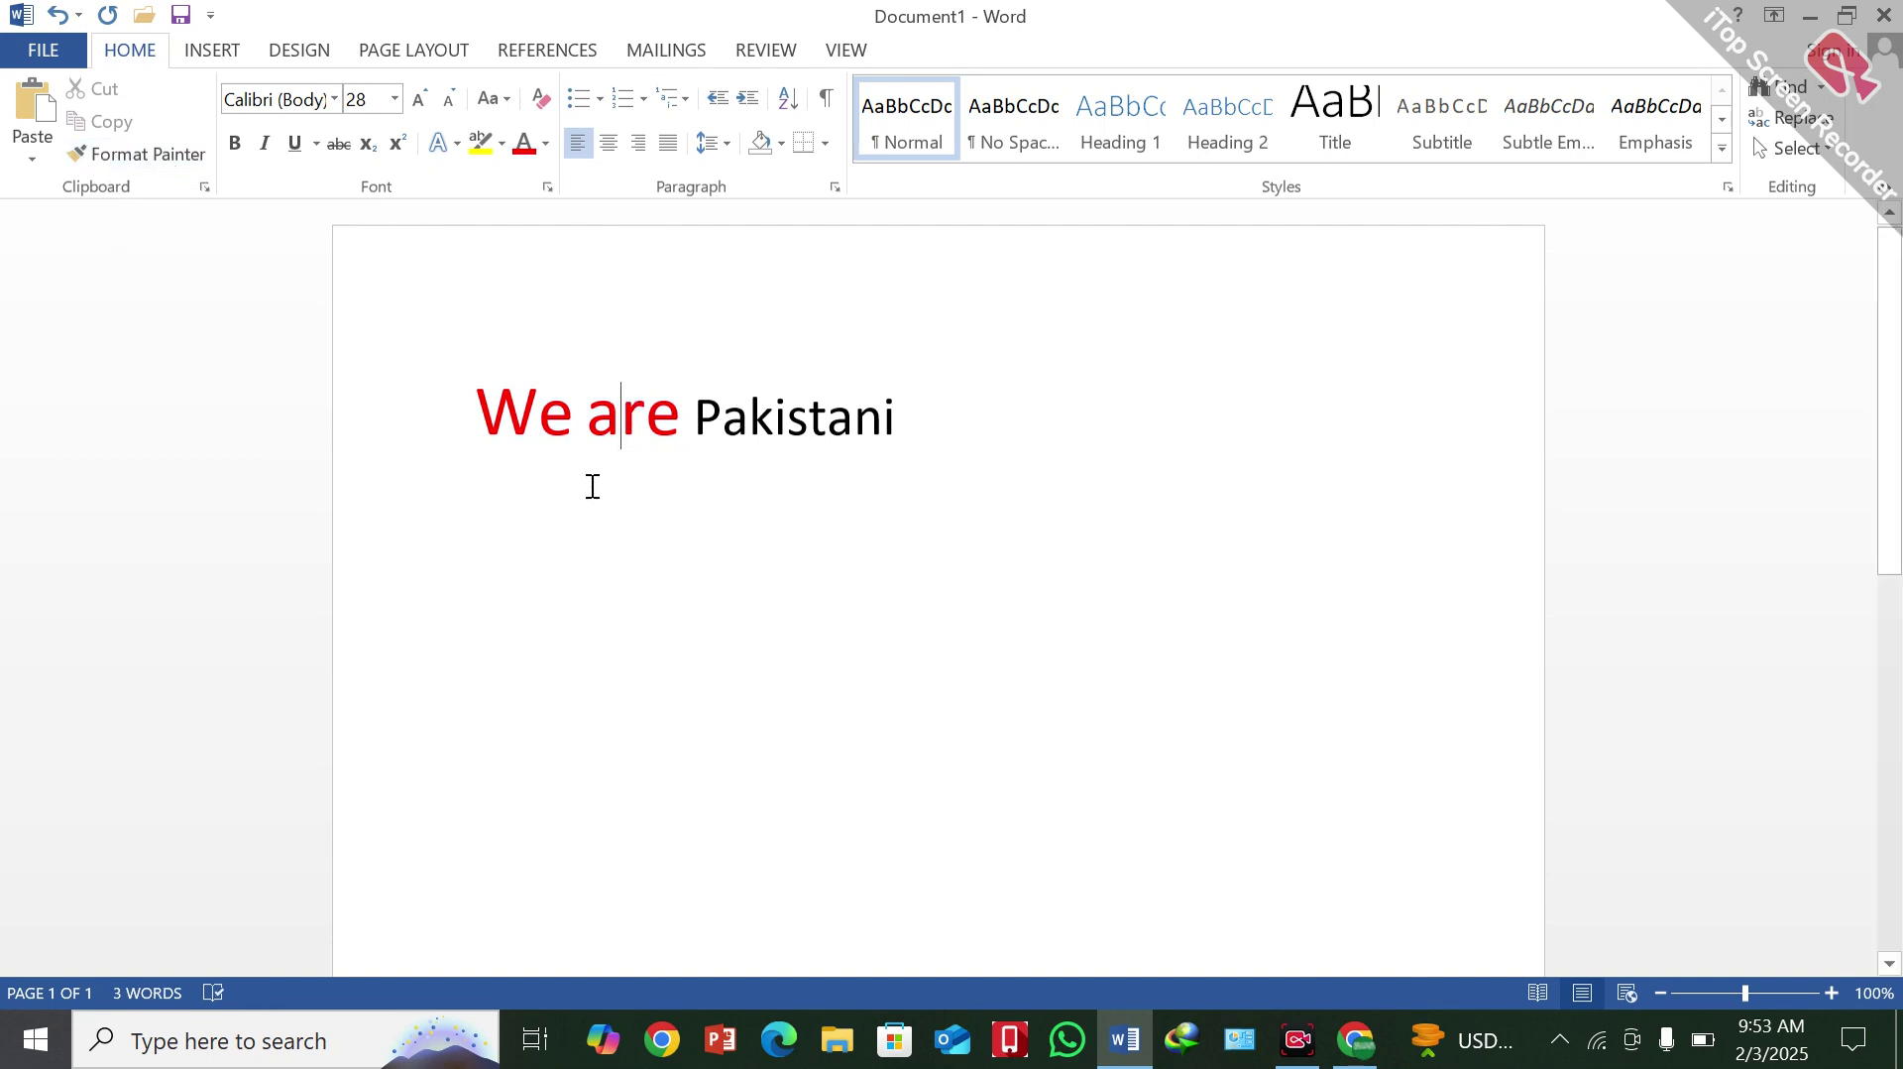
# Copy the red formatting at the start of the line to the word "Pakistani" with Format Painter kept active
pyautogui.moveTo(696, 416); pyautogui.dragTo(921, 419)
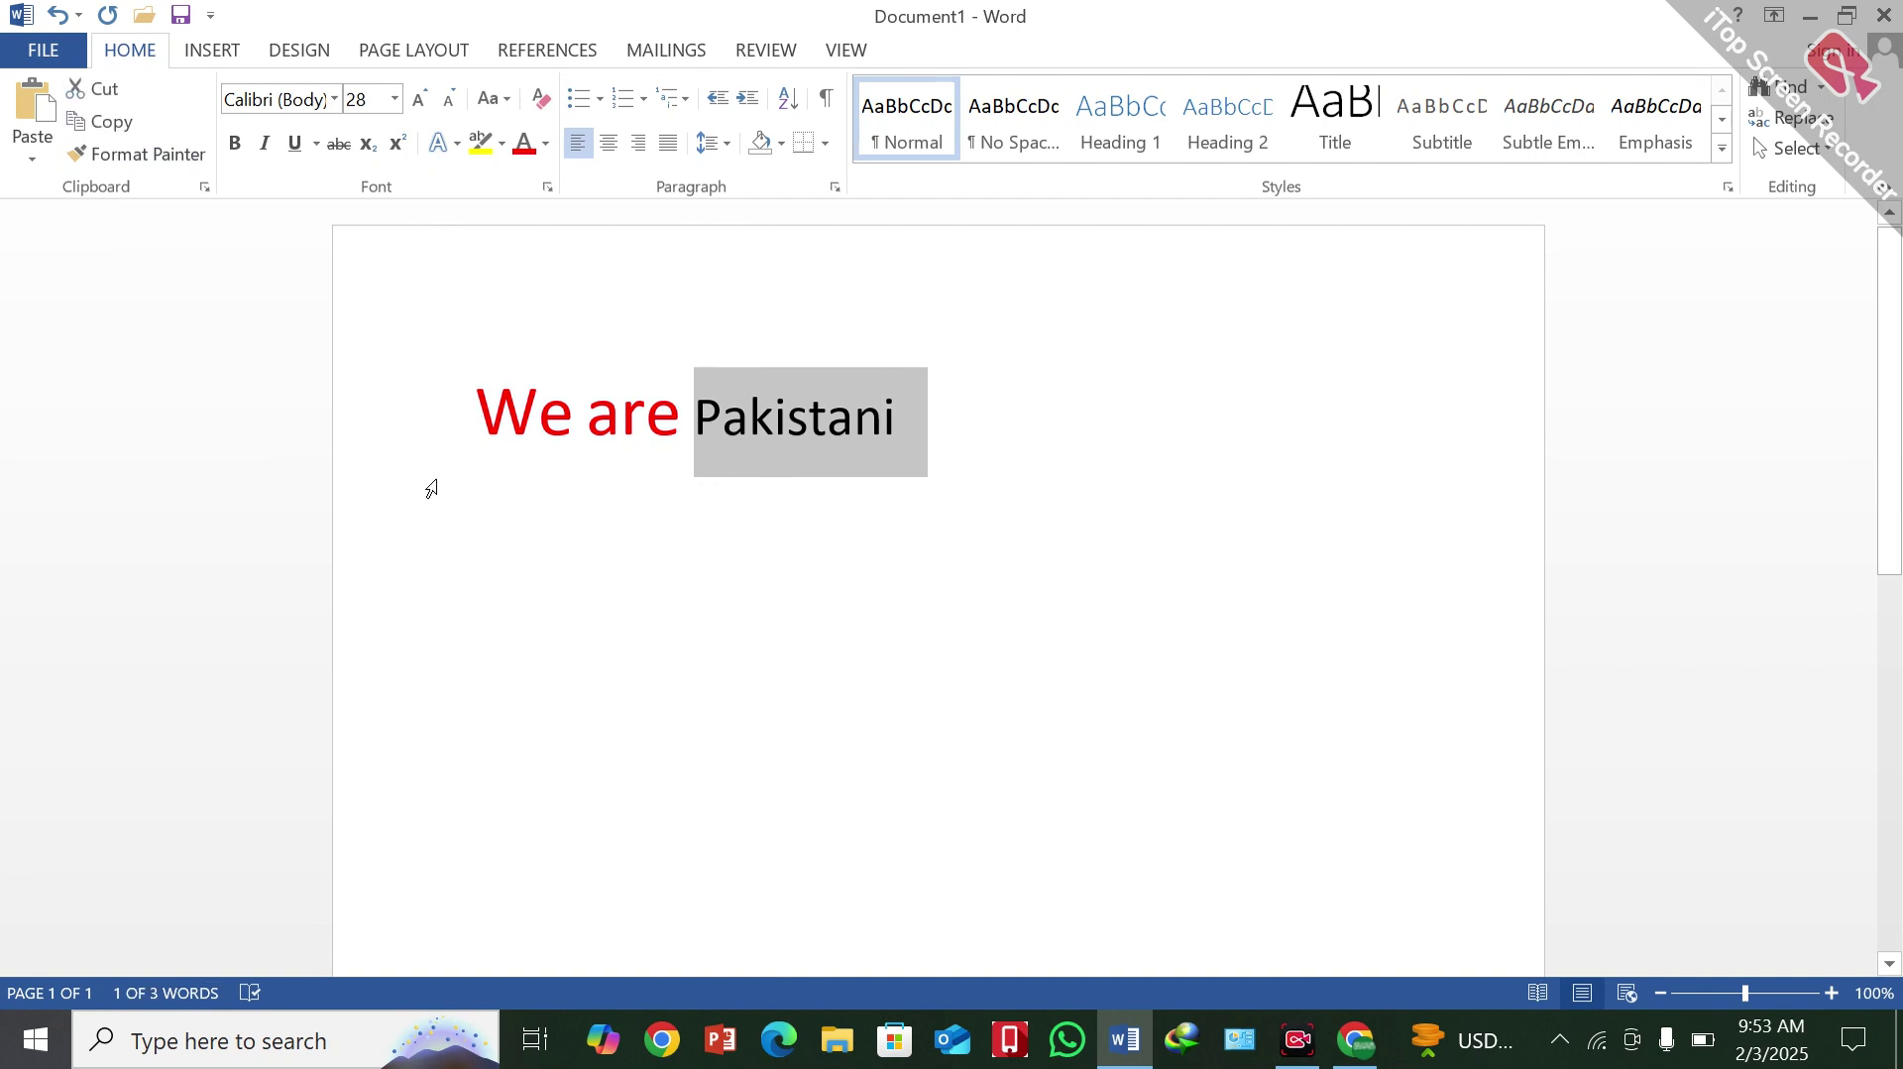
pyautogui.click(377, 433)
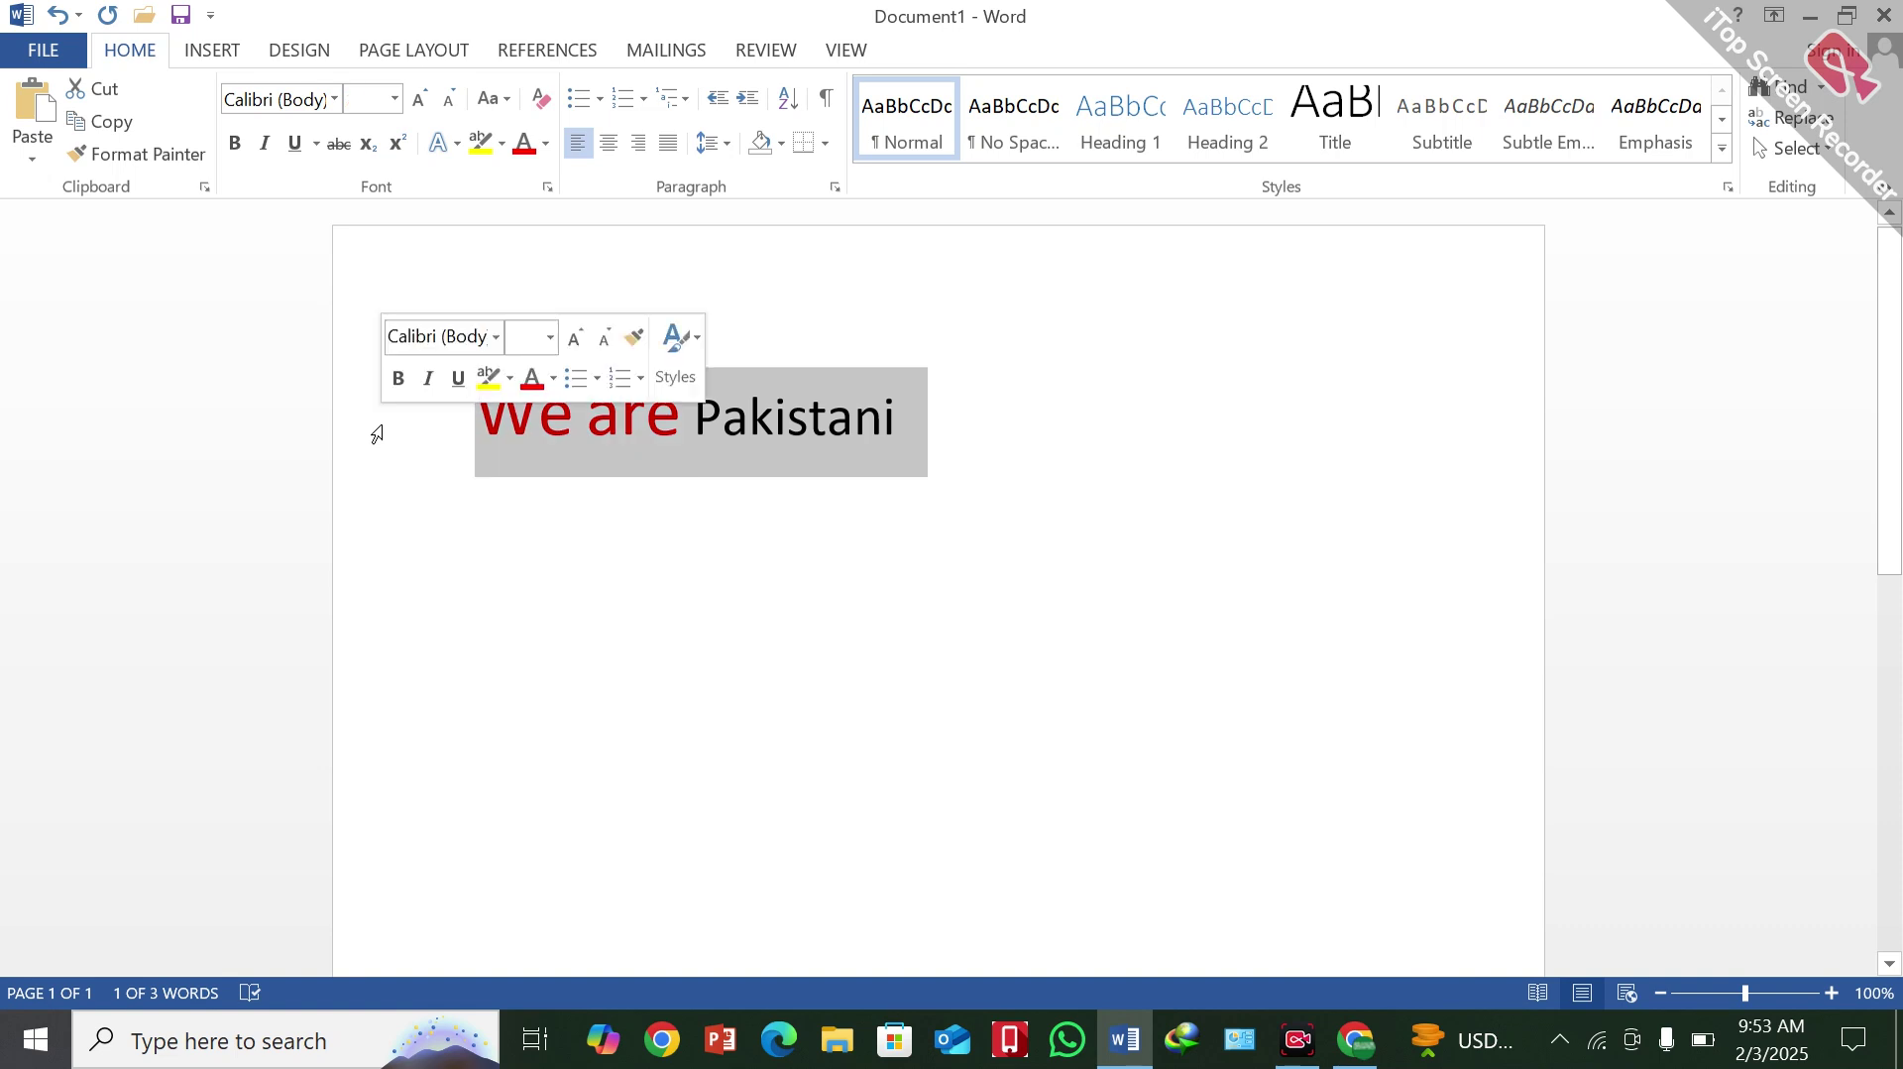
pyautogui.click(103, 149)
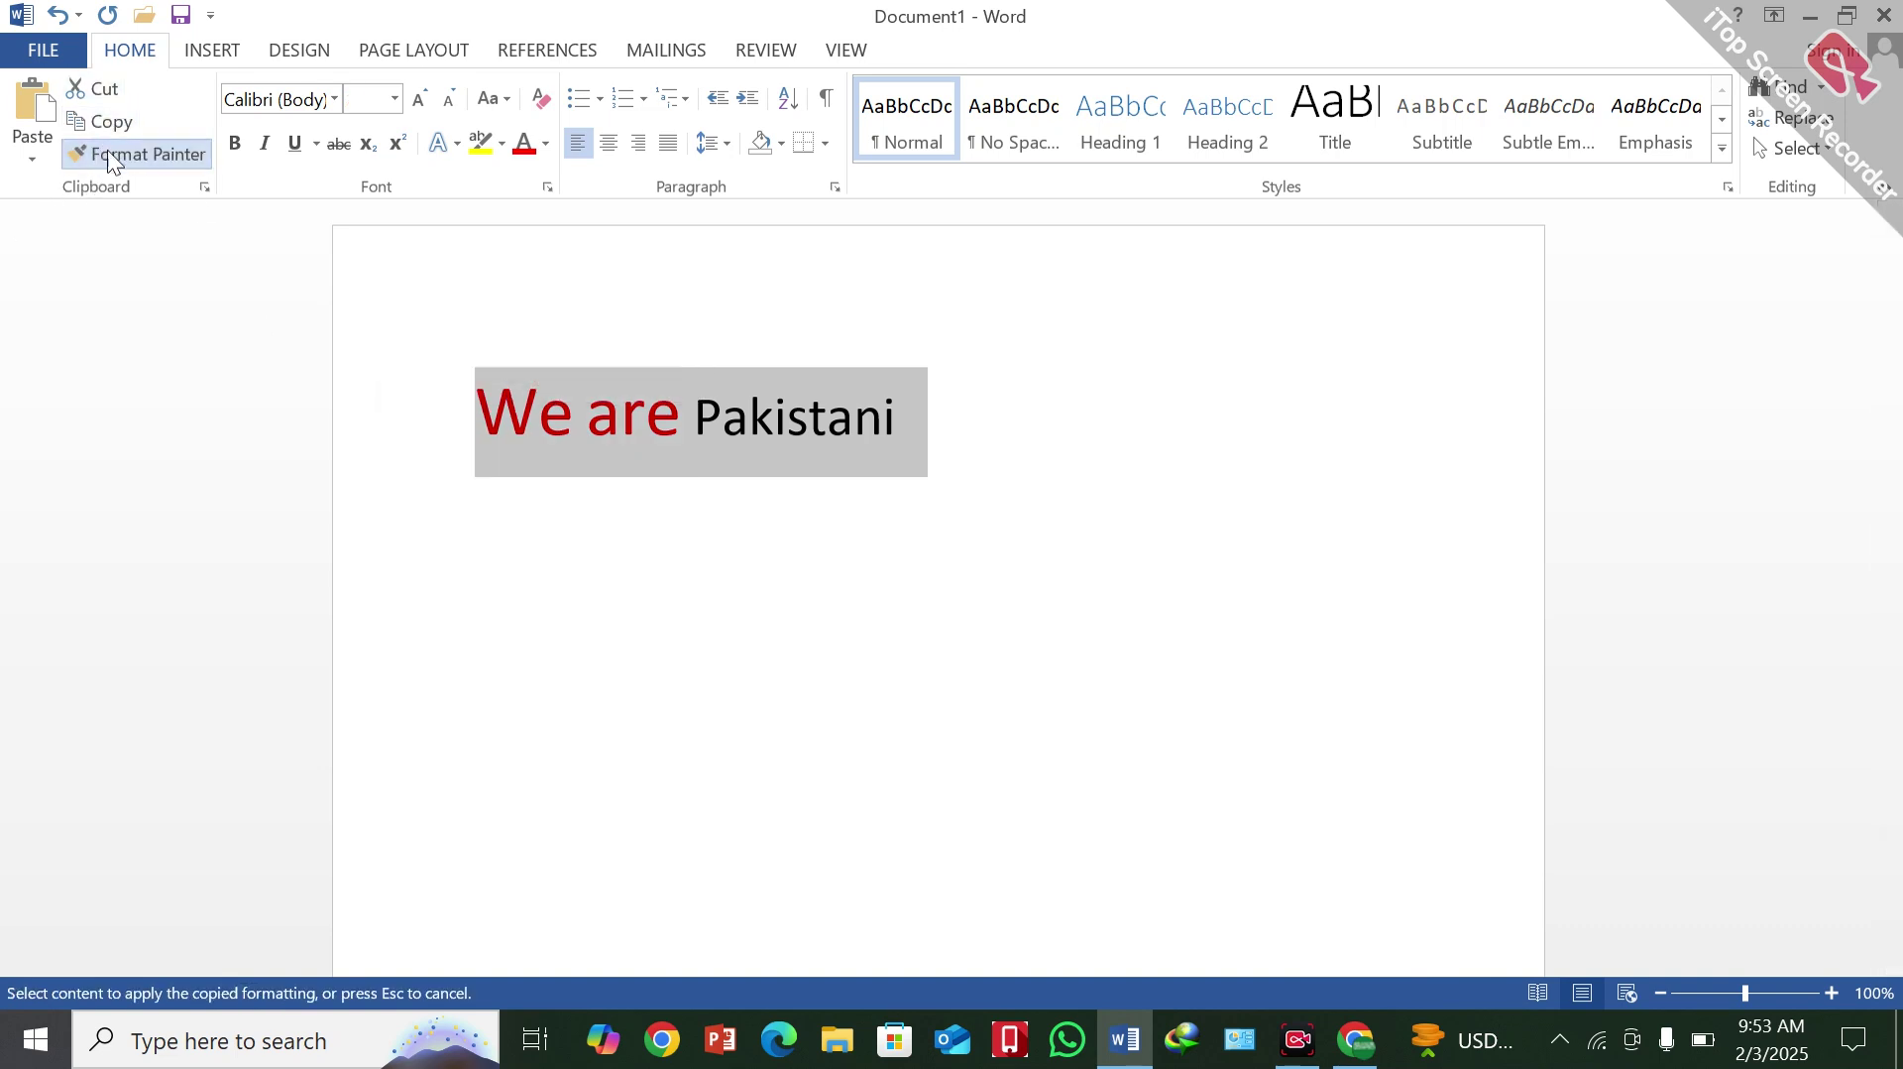
pyautogui.click(793, 418)
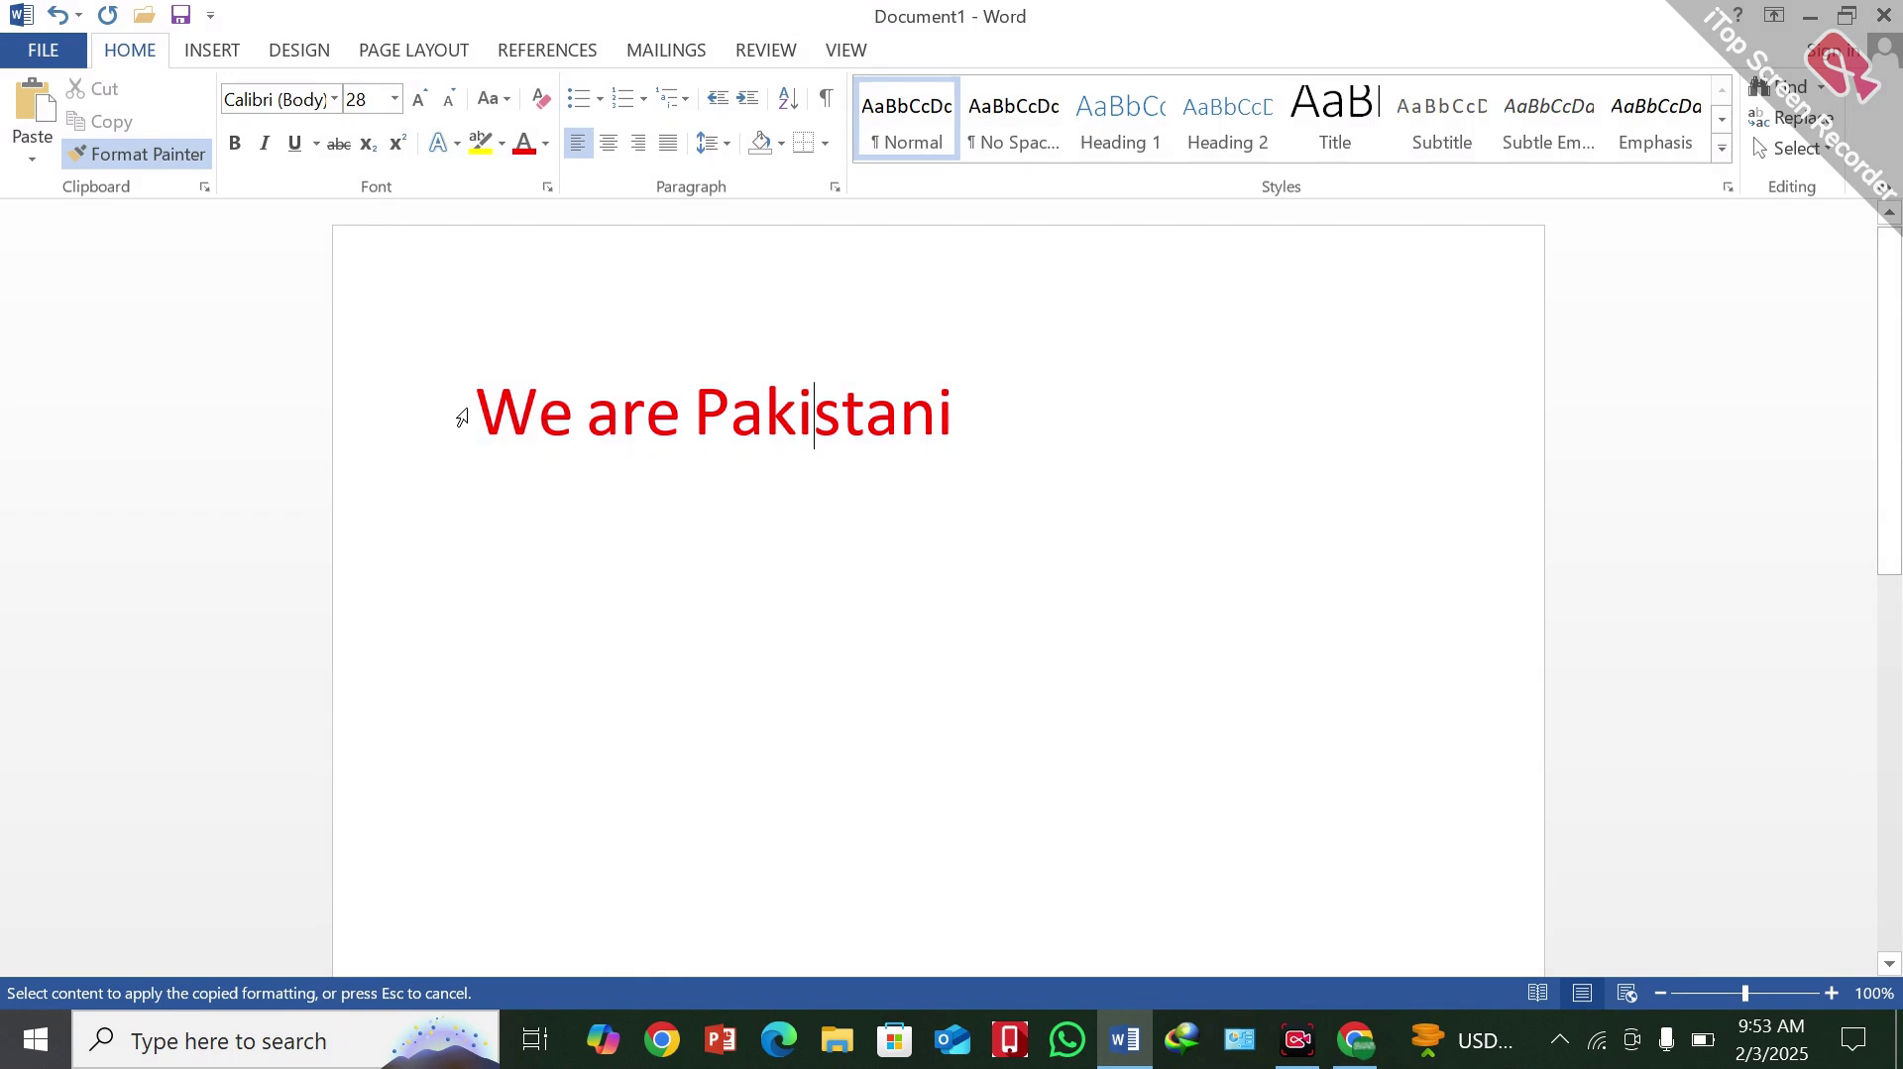
# Apply the copied formatting to the whole "We are Pakistani" line and turn off Format Painter
pyautogui.click(461, 423)
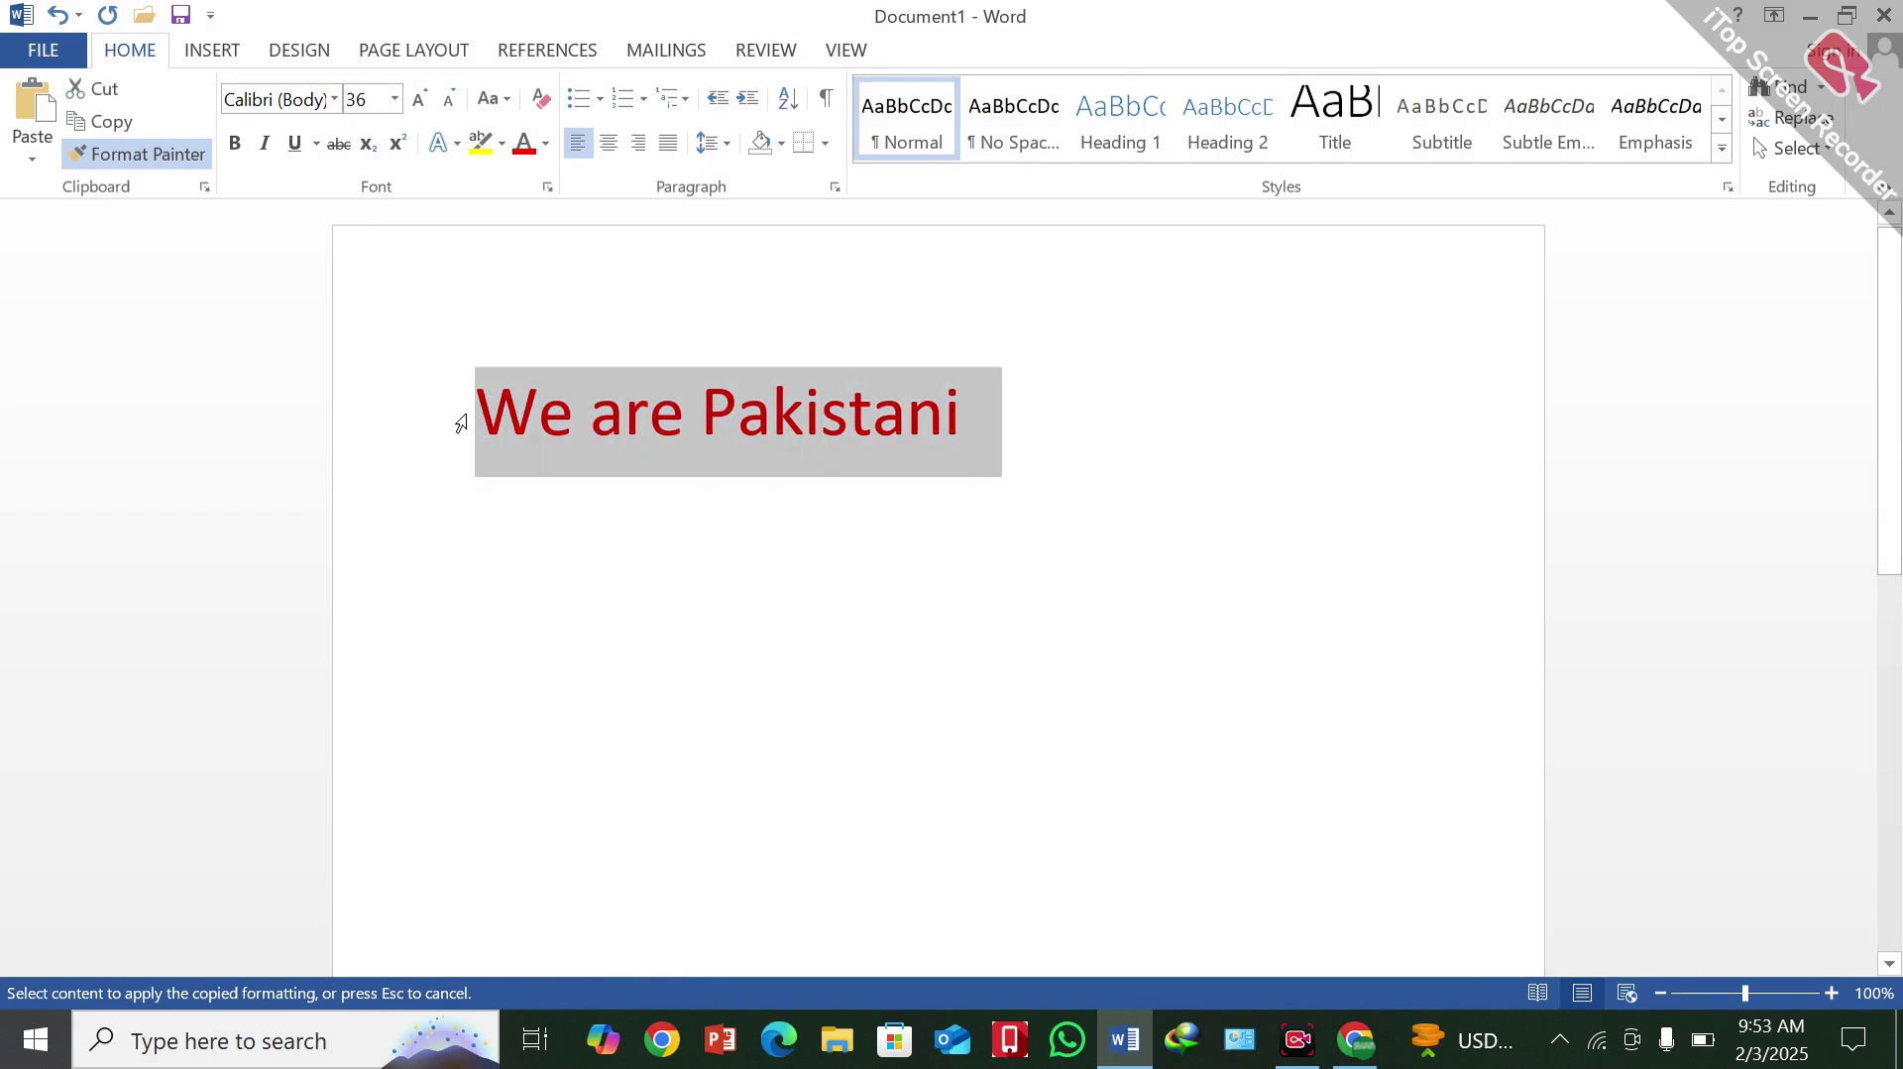
pyautogui.click(545, 540)
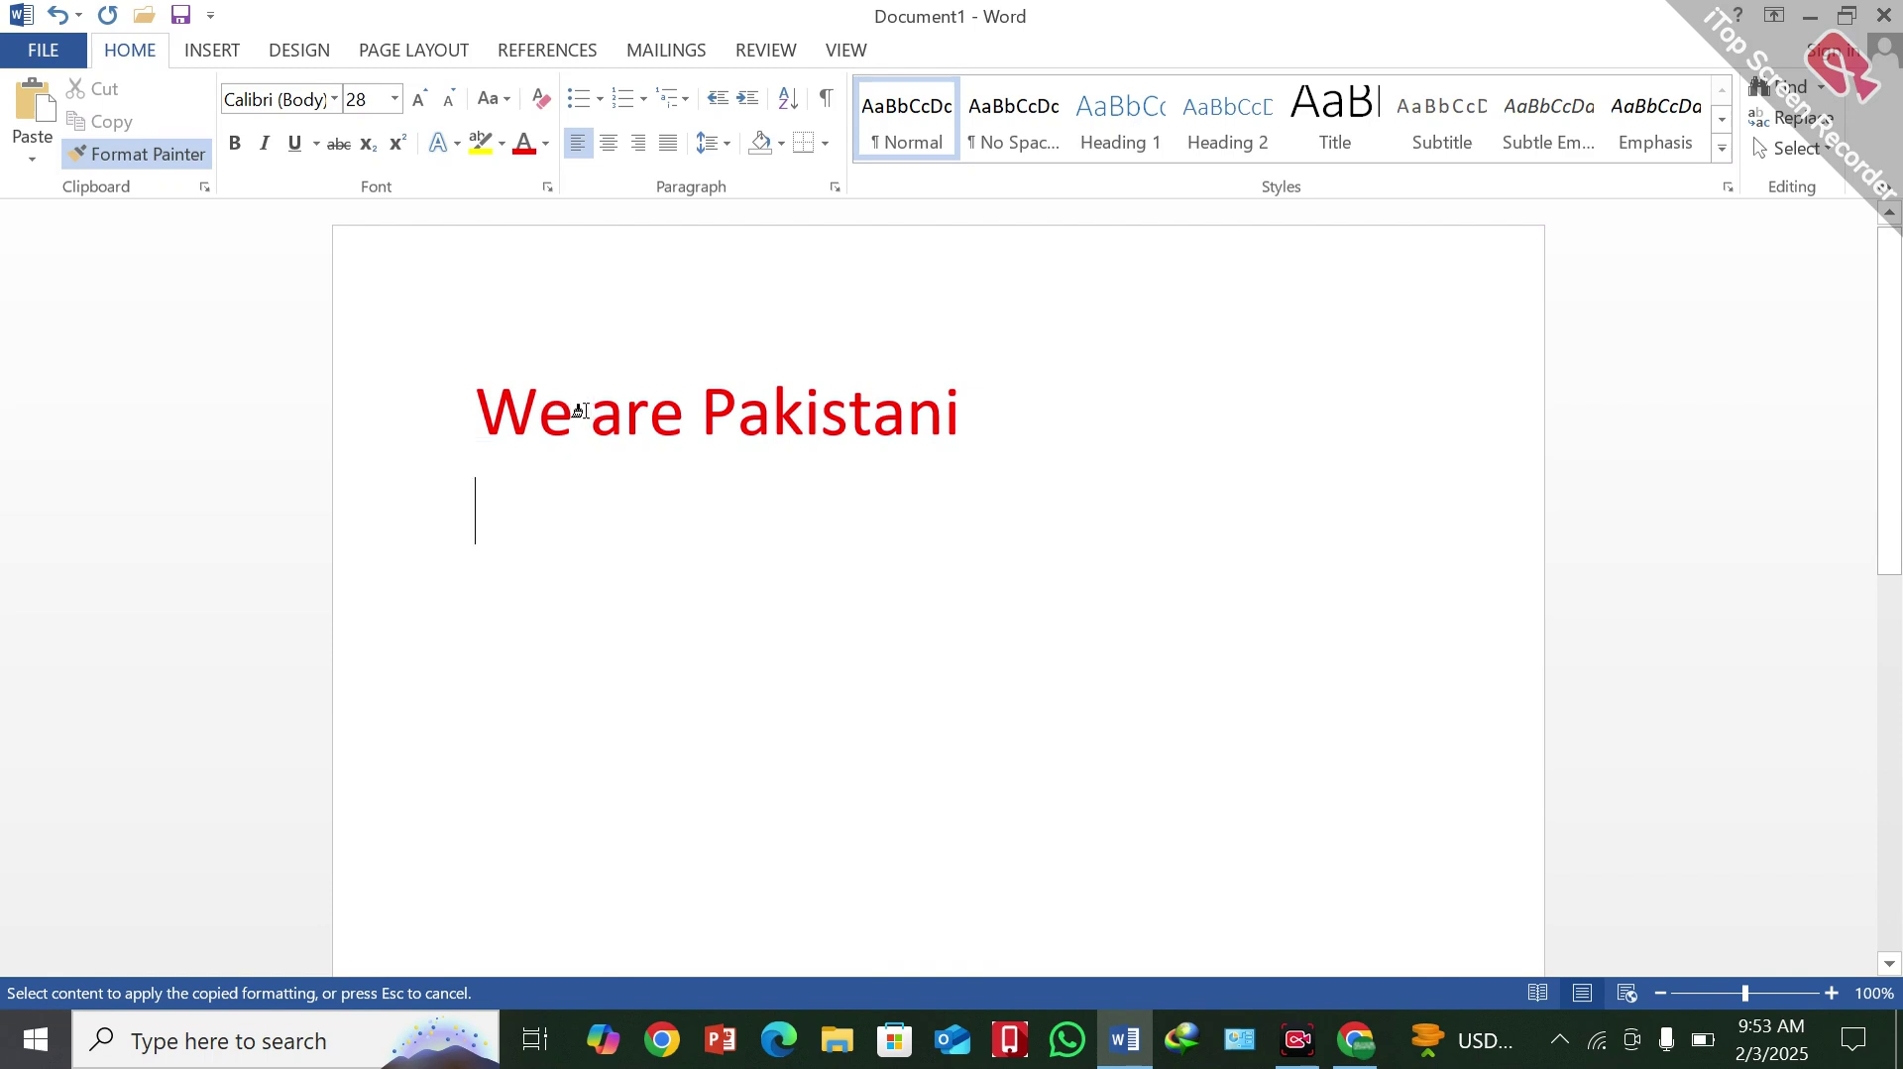
pyautogui.click(170, 155)
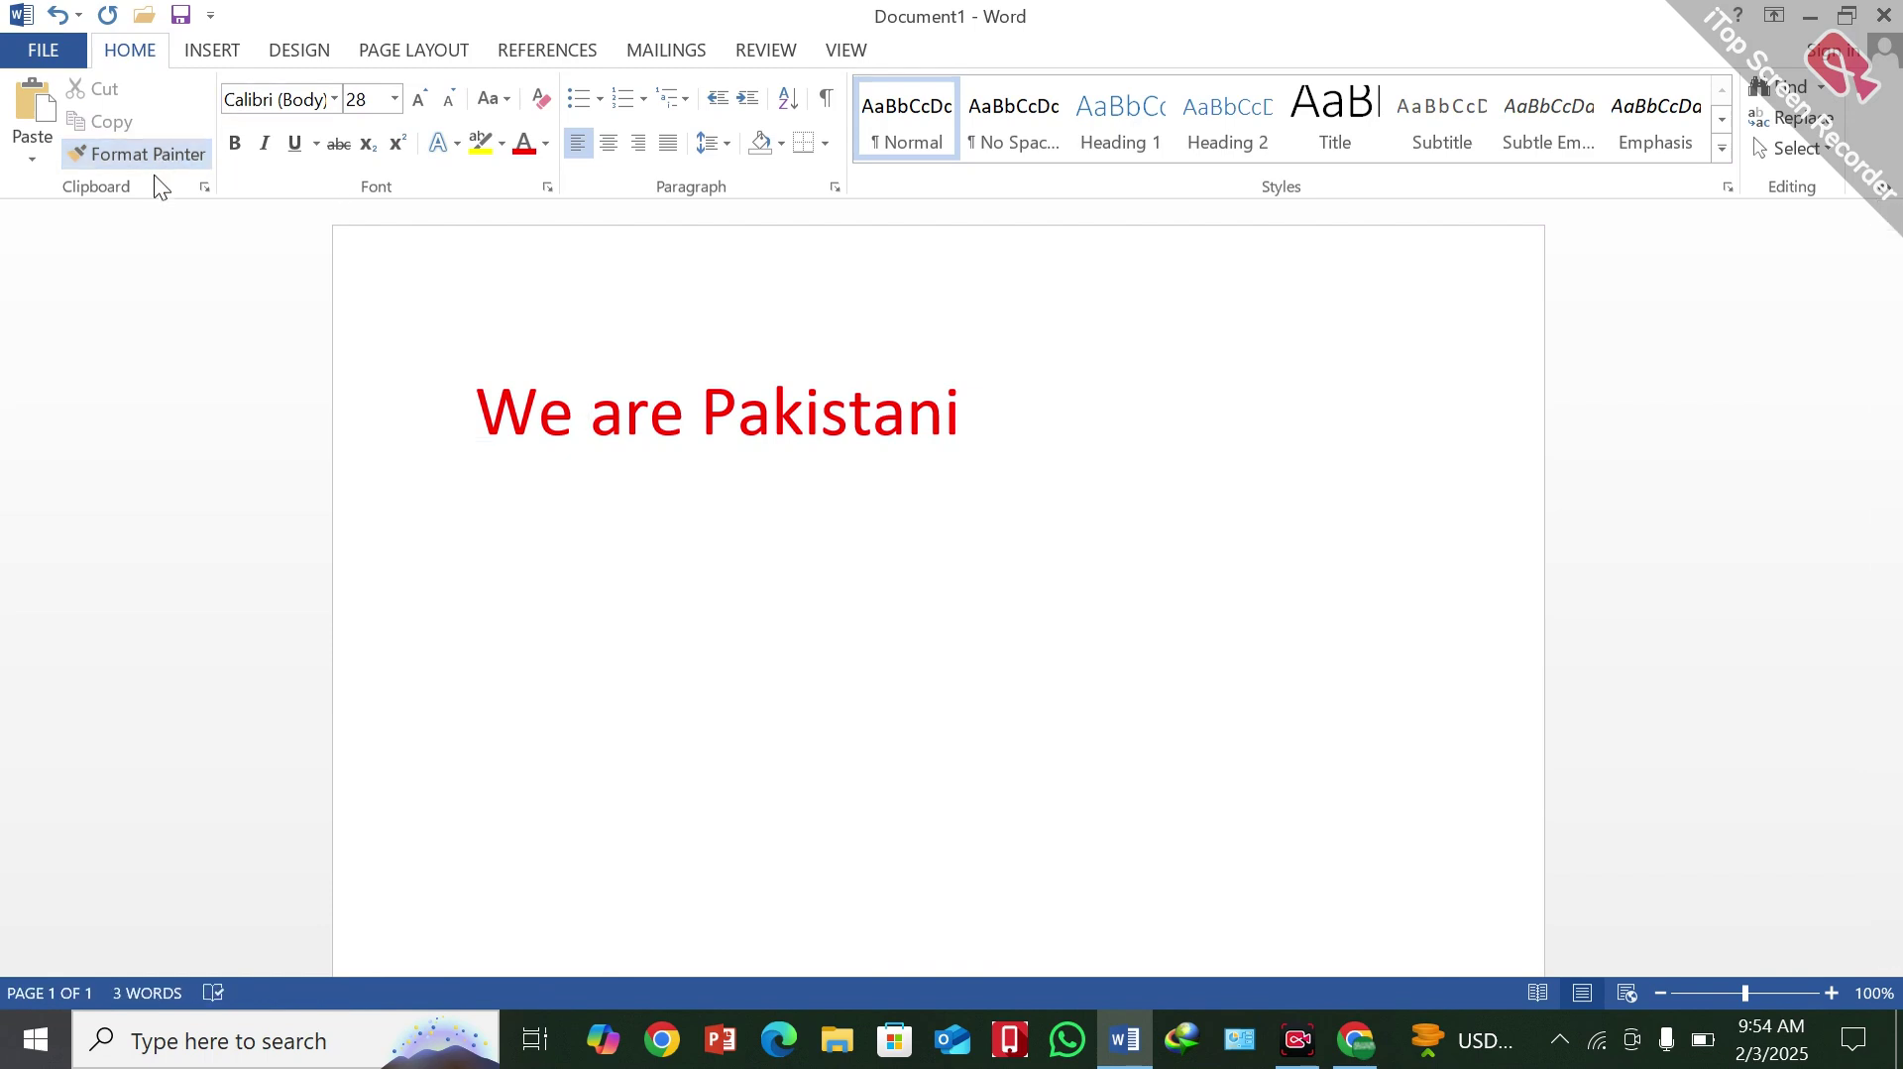
# Change the font of the word "We" to Algerian and deselect the text
pyautogui.moveTo(476, 407); pyautogui.dragTo(574, 402)
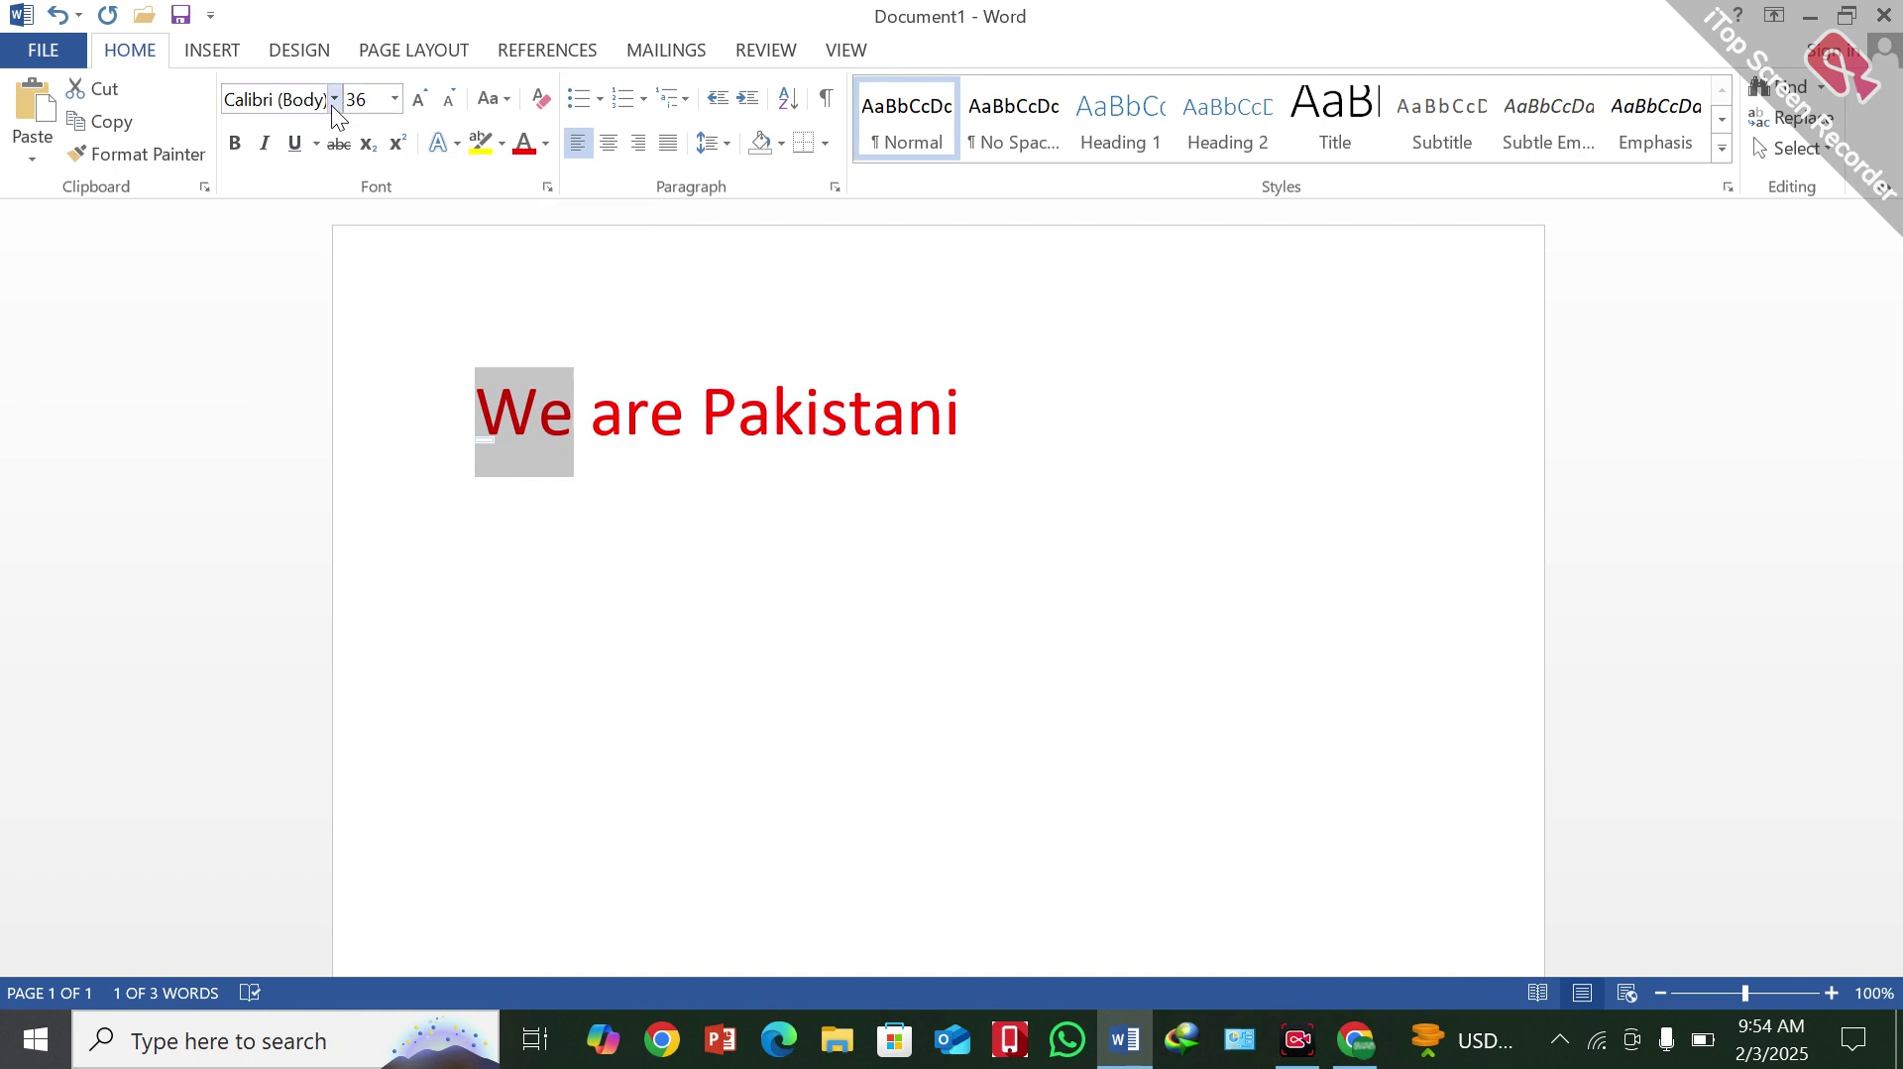
pyautogui.click(334, 103)
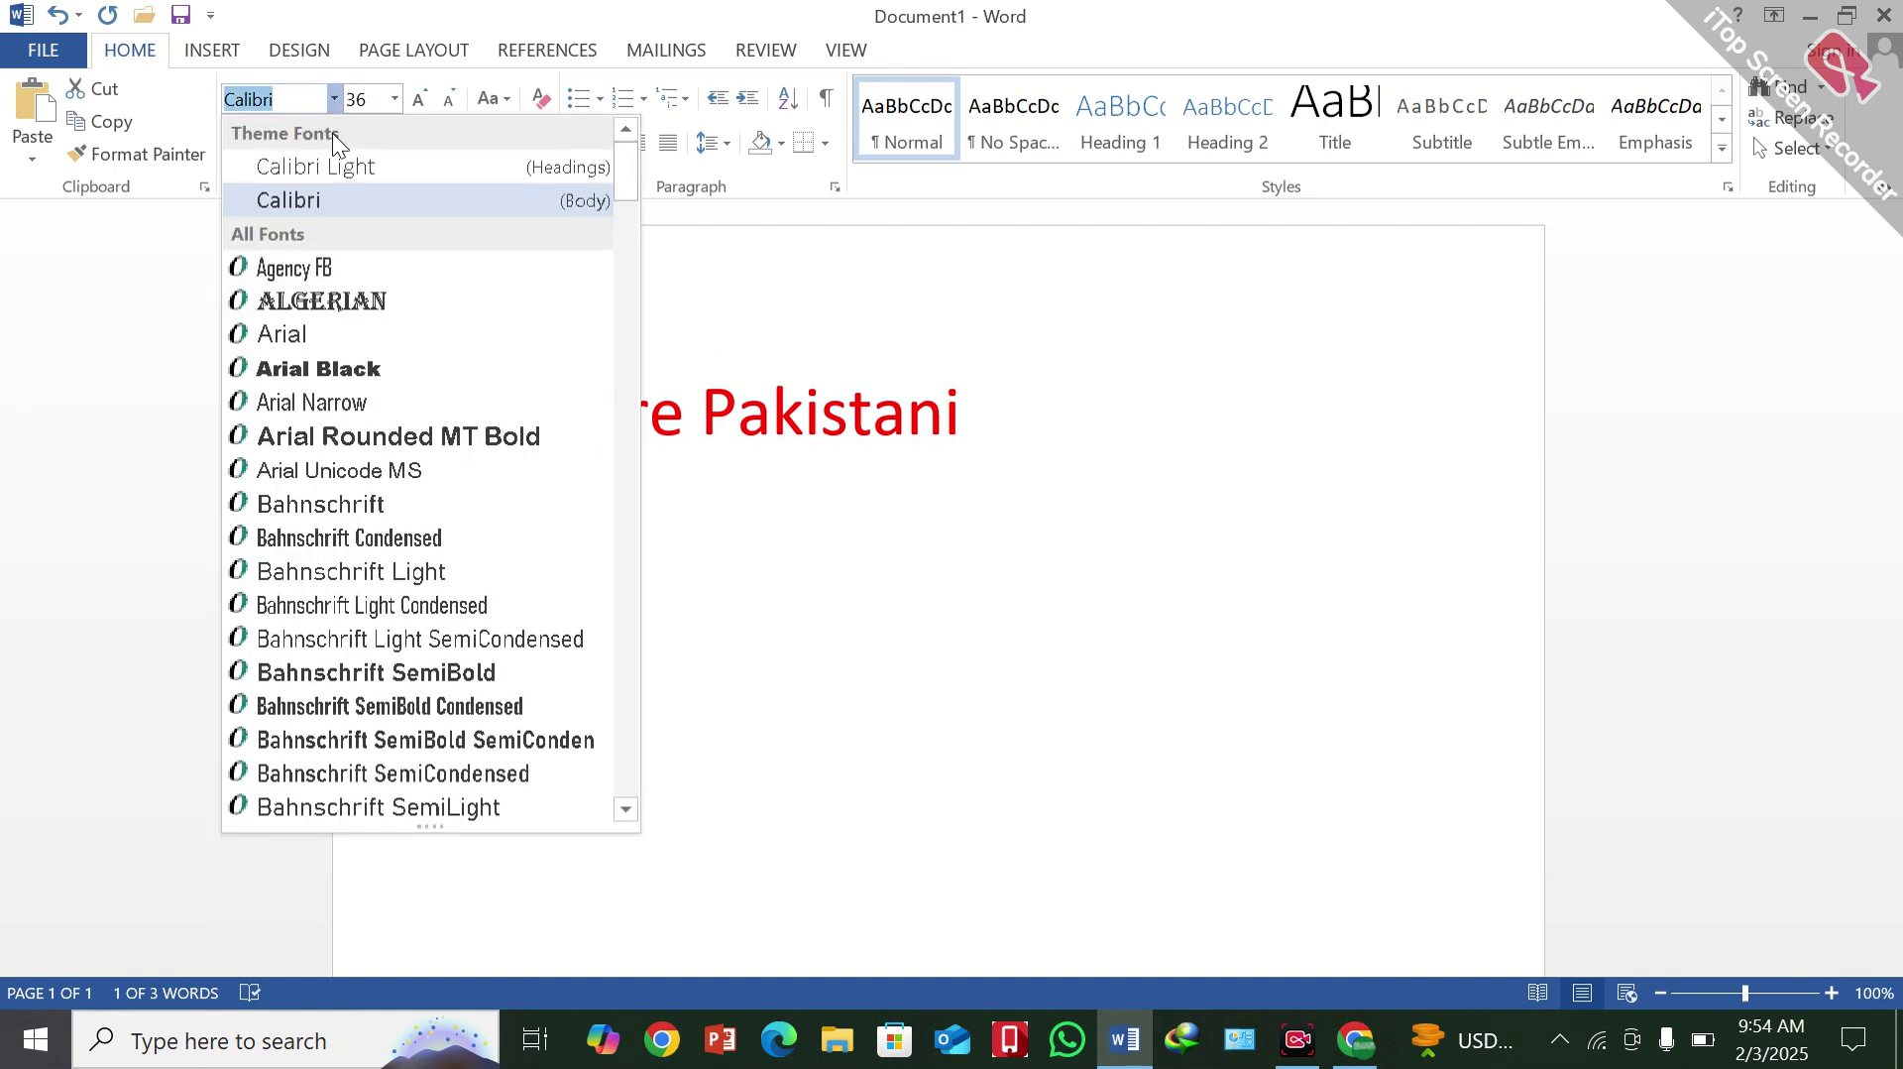
pyautogui.click(331, 300)
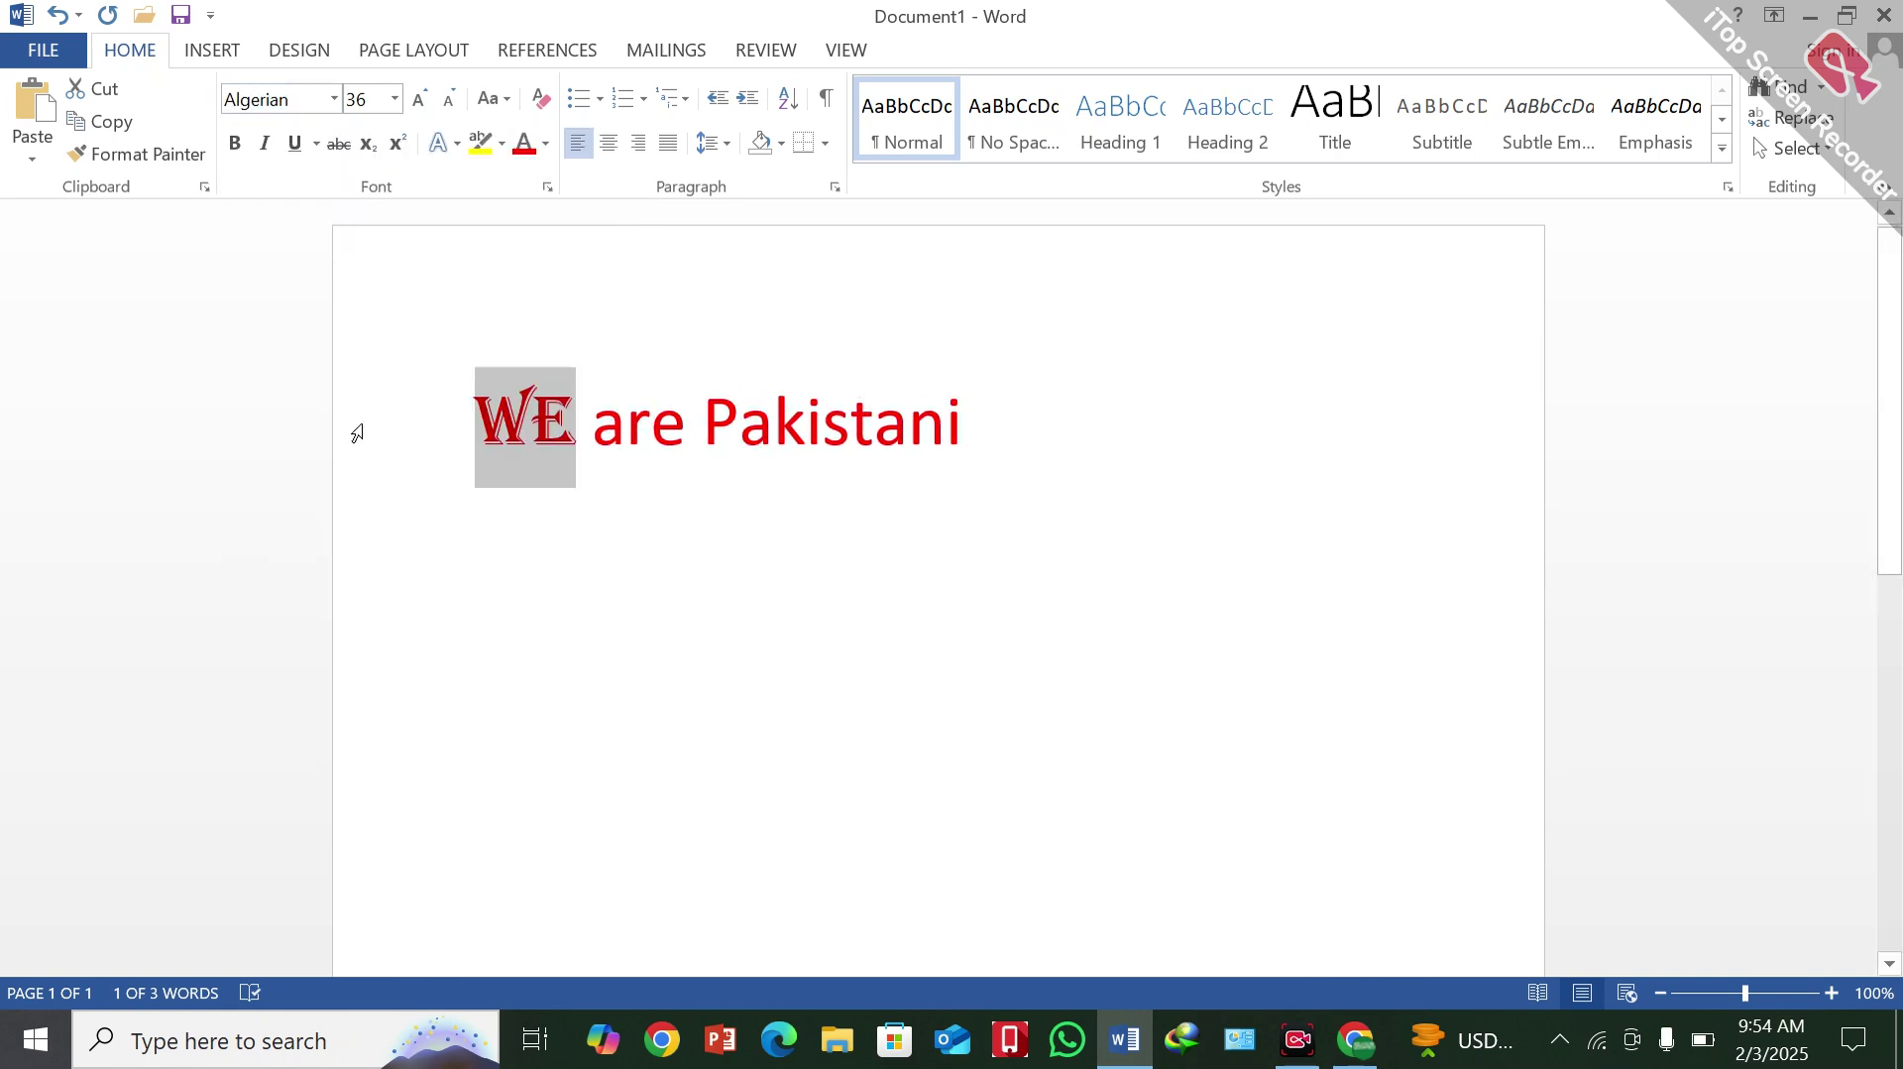
pyautogui.click(510, 578)
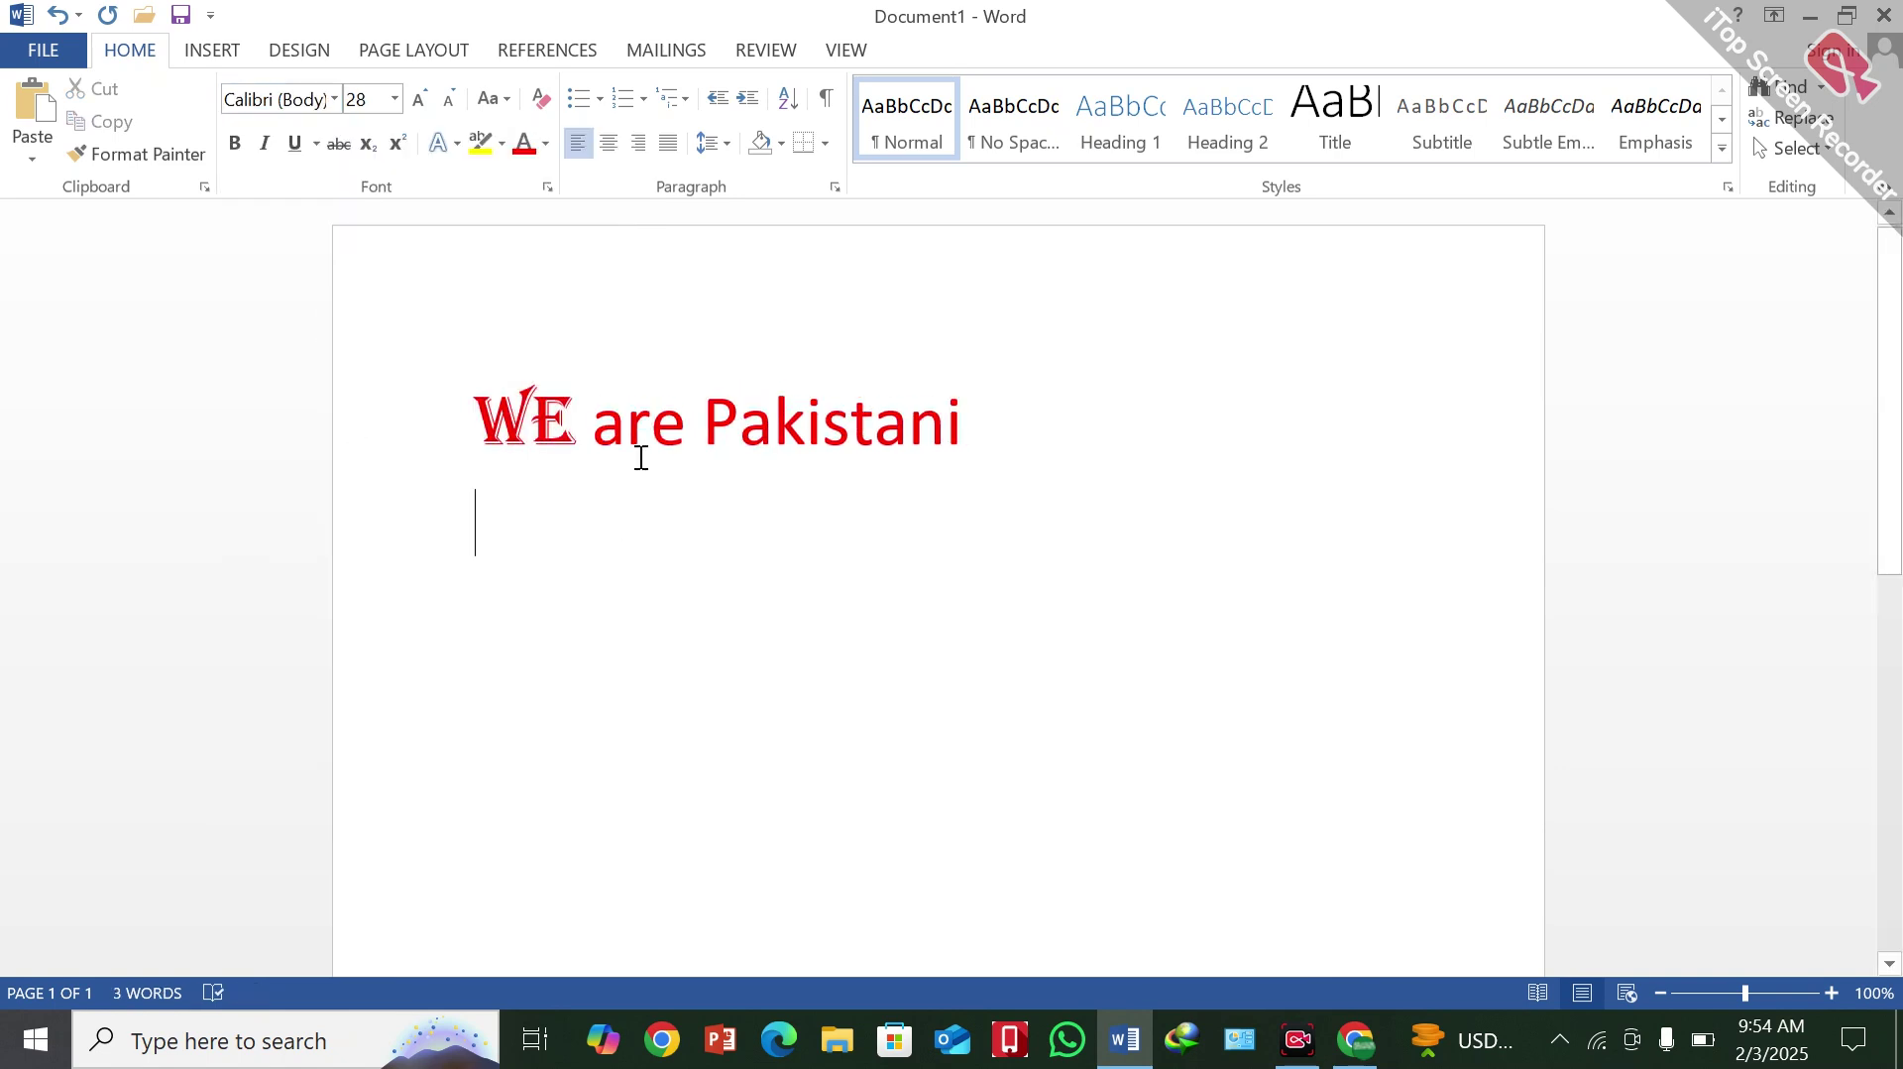
# Copy the Algerian formatting of the word "We" to the whole line with Format Painter and deselect the text
pyautogui.click(577, 414)
pyautogui.moveTo(577, 414); pyautogui.dragTo(476, 421)
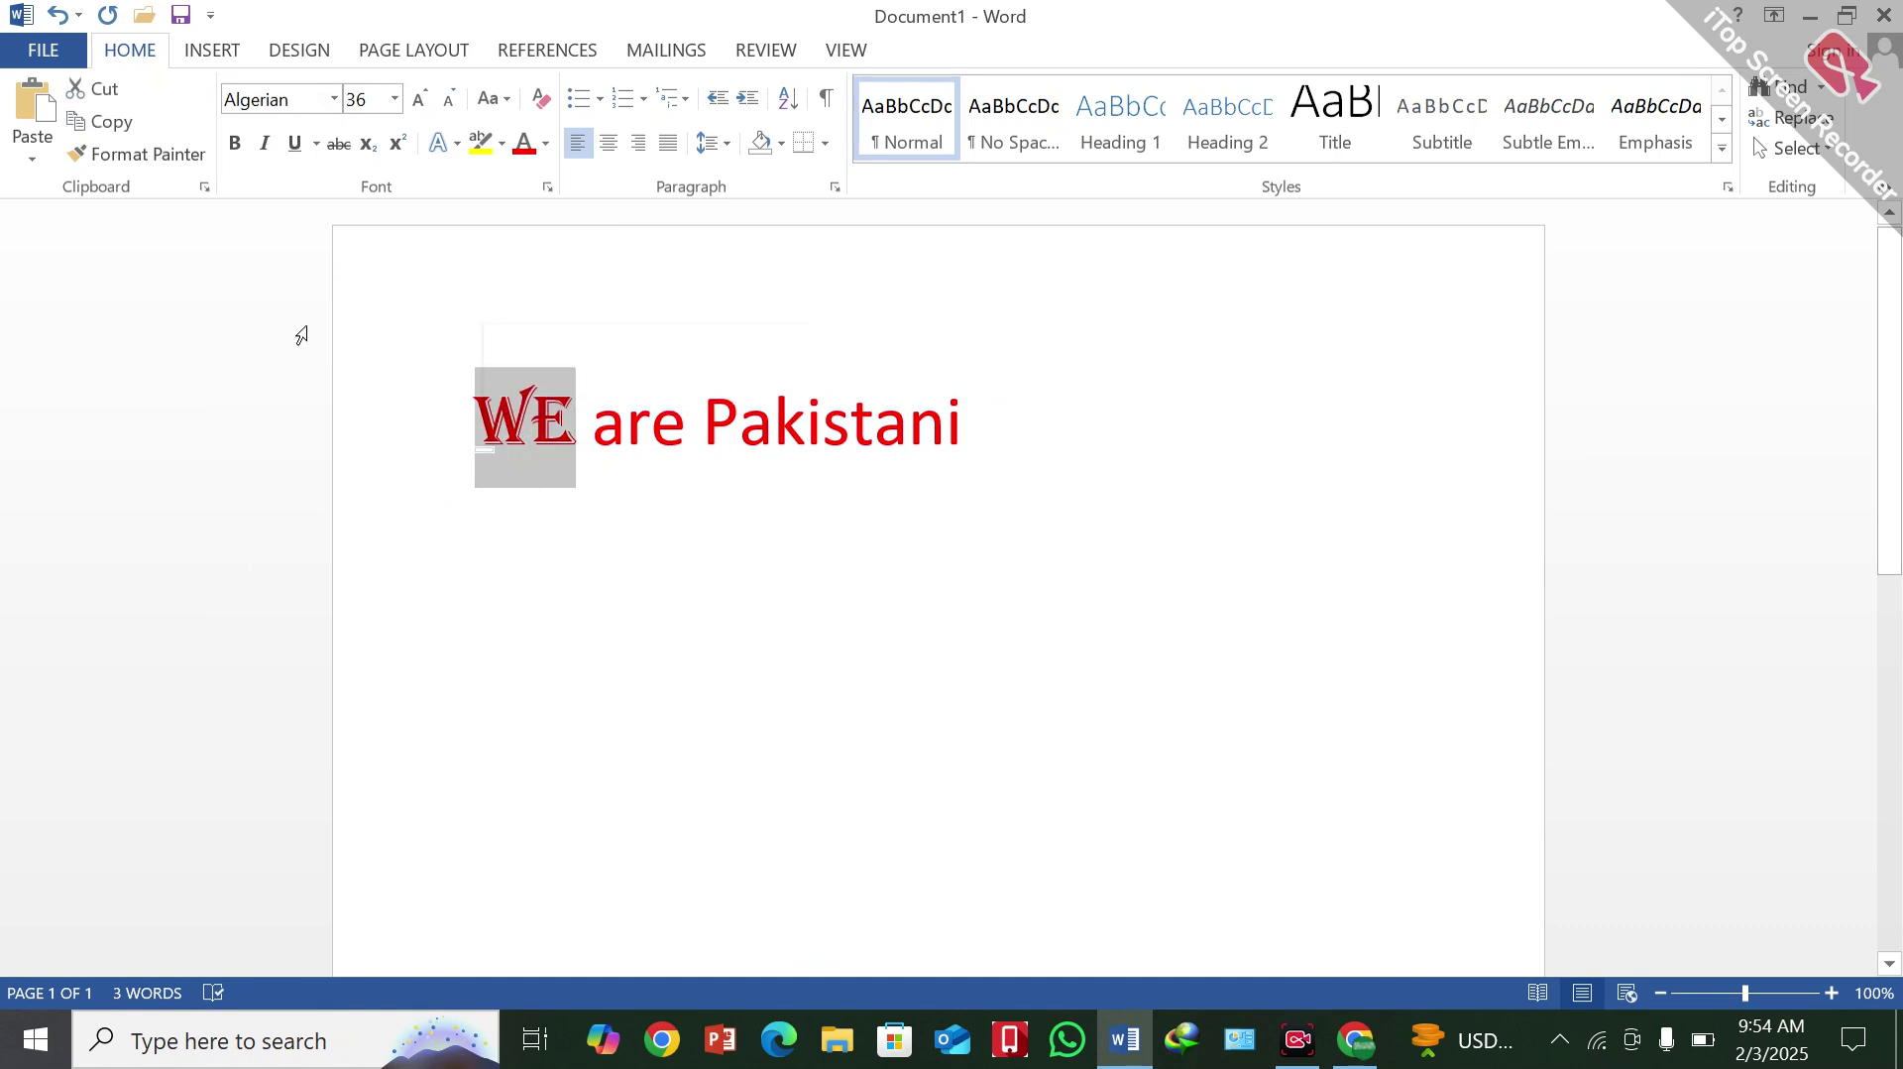
pyautogui.click(125, 157)
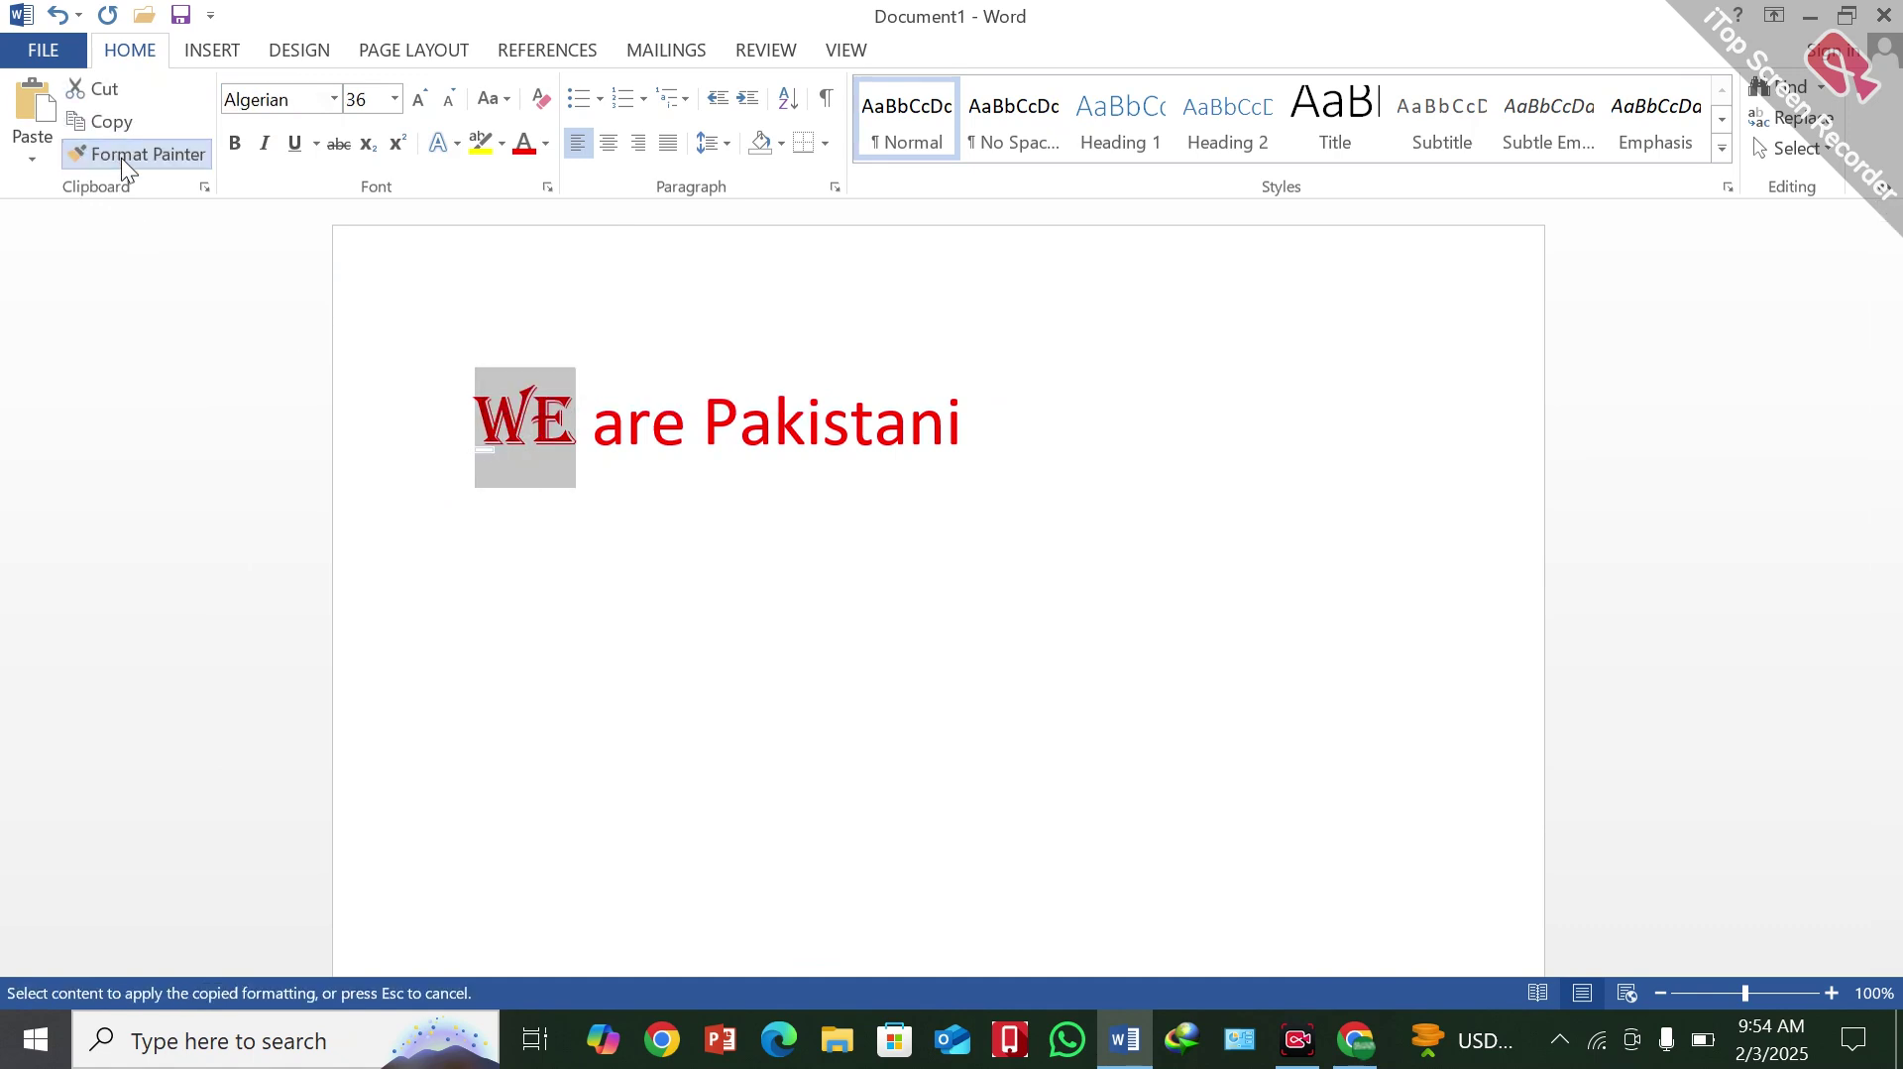
pyautogui.click(367, 436)
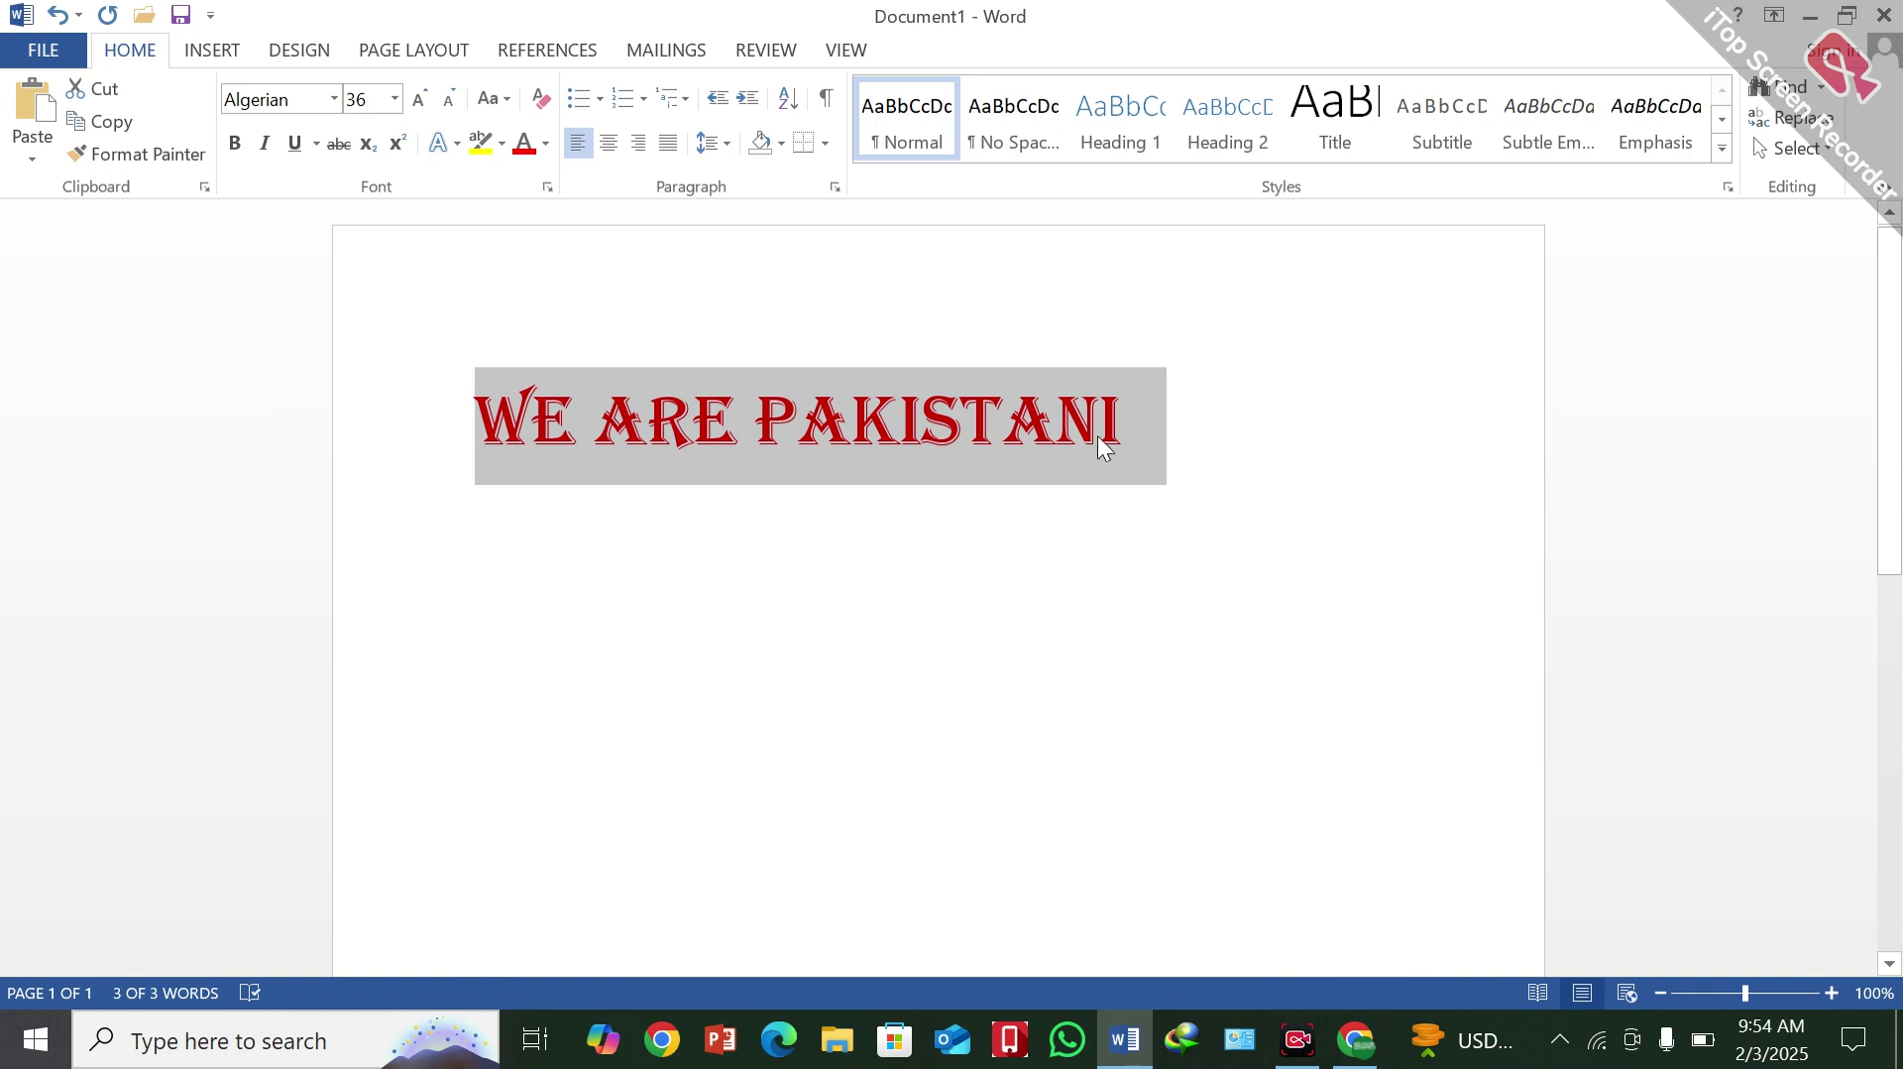
pyautogui.click(1198, 448)
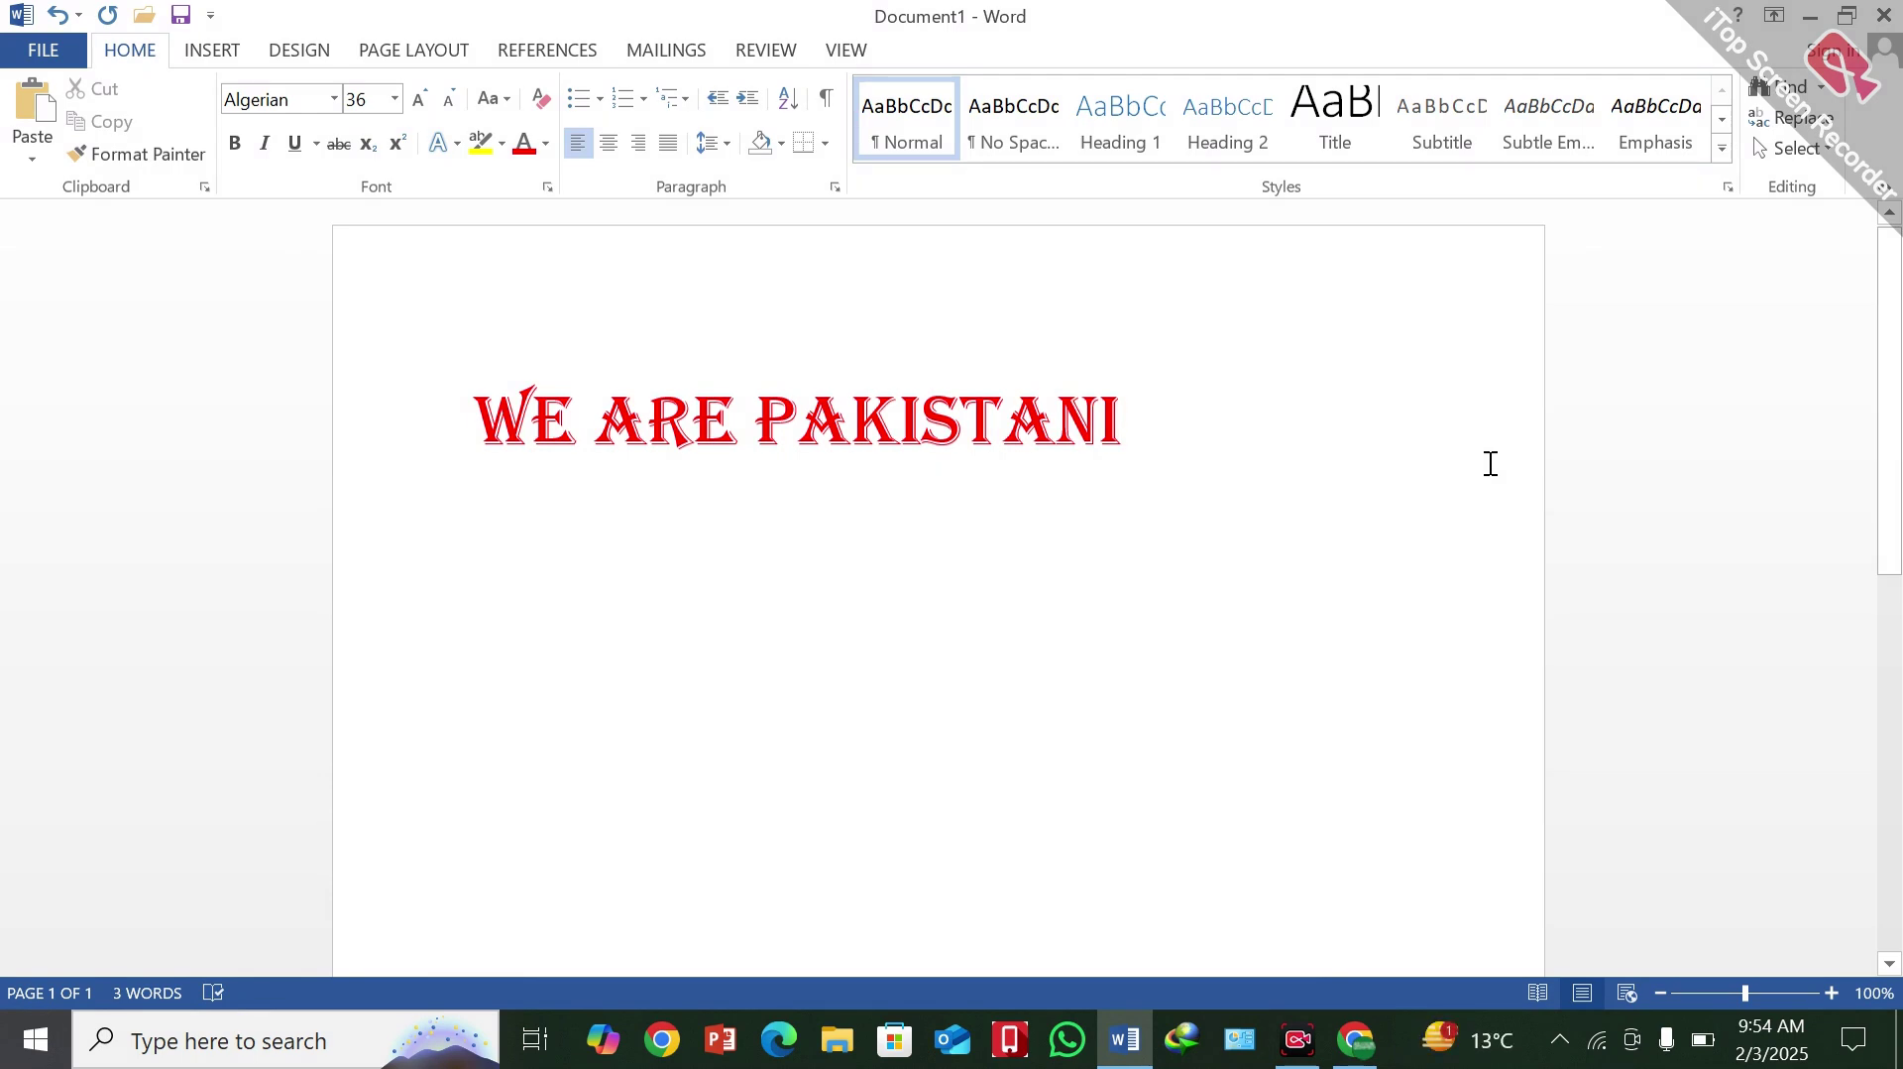
# Start closing the document
pyautogui.click(1890, 18)
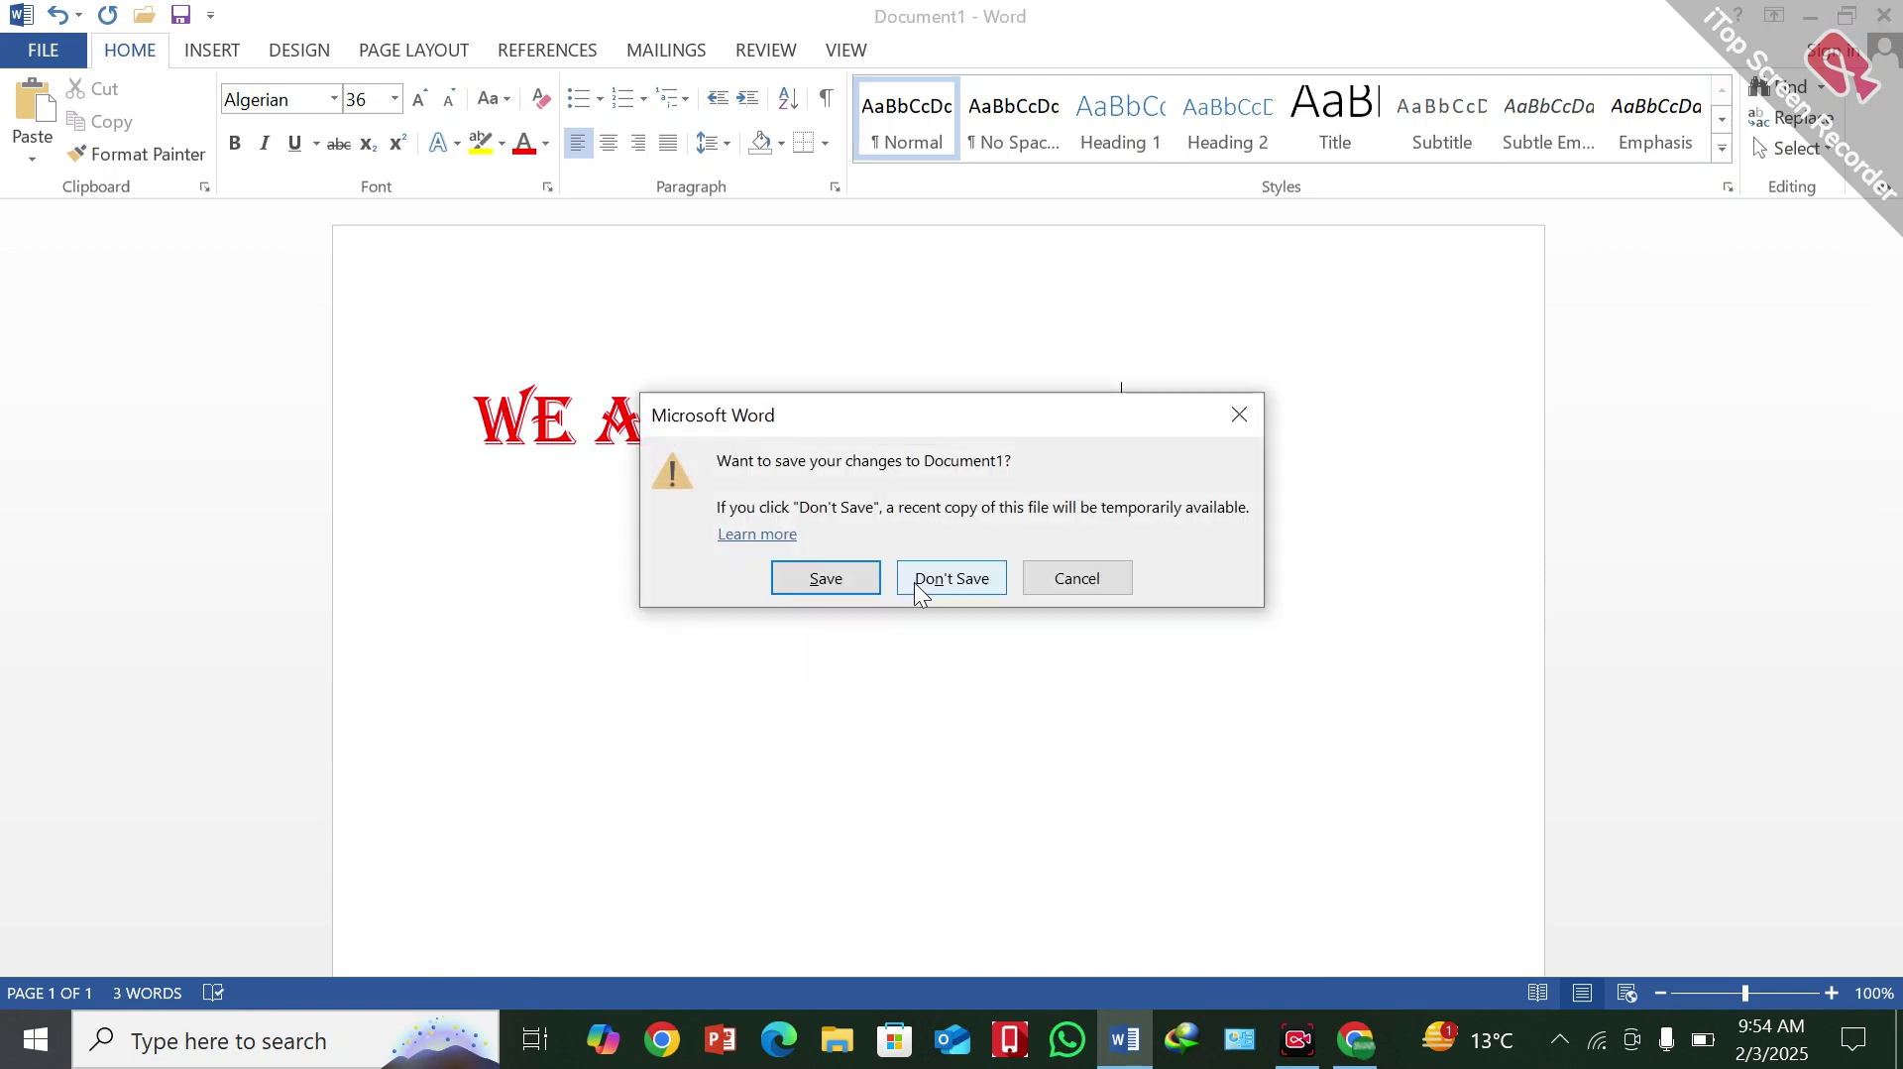